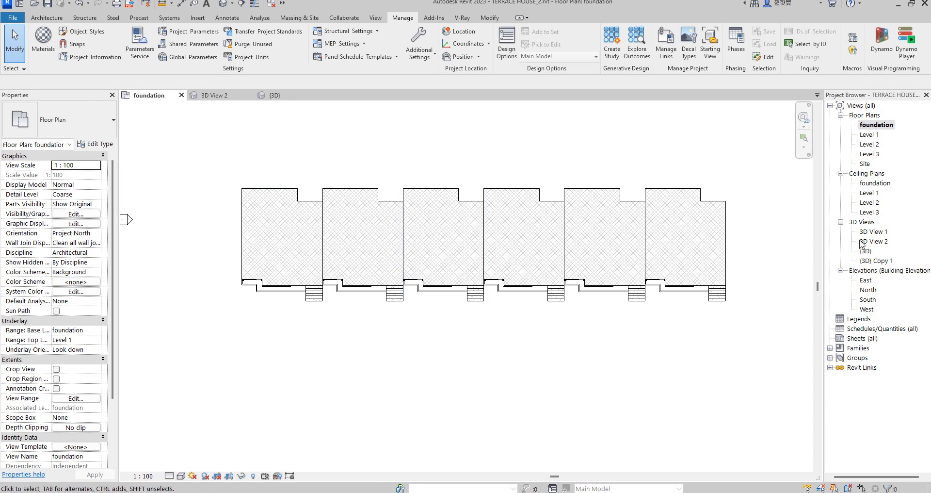
# - Examine 3D View 1, 3D View 2 and the Level 1 floor plan of the terrace houses
pyautogui.doubleClick(882, 232)
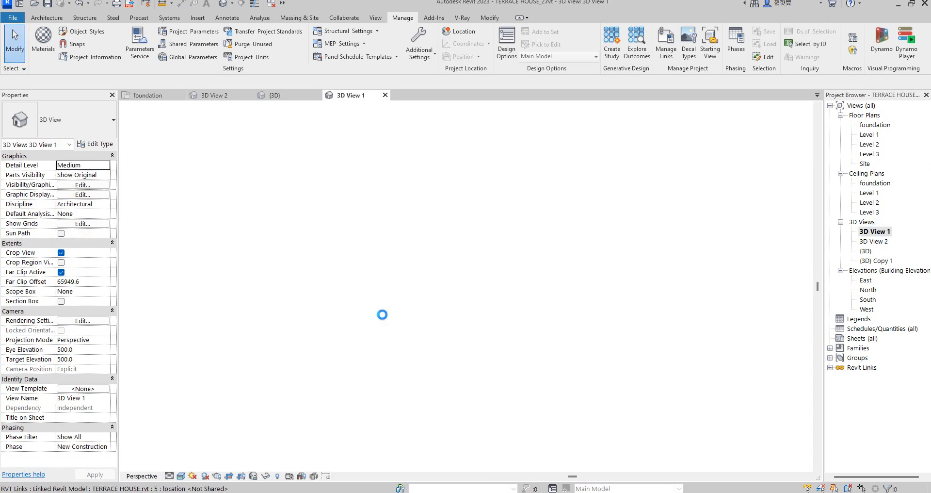
pyautogui.doubleClick(876, 241)
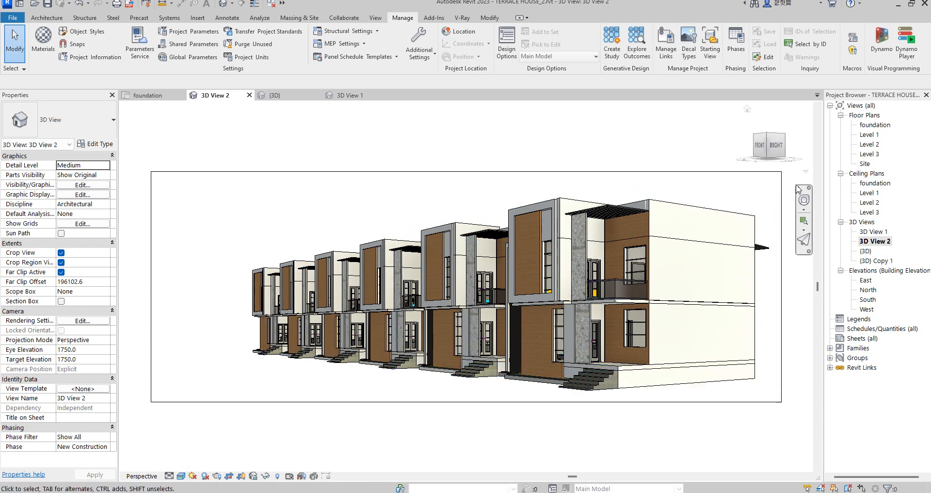
pyautogui.doubleClick(869, 135)
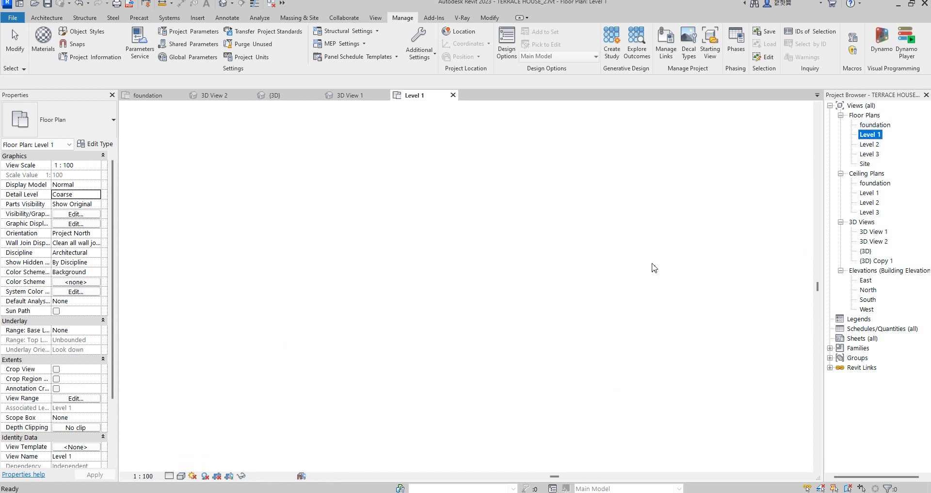
pyautogui.scroll(5, 385, 226)
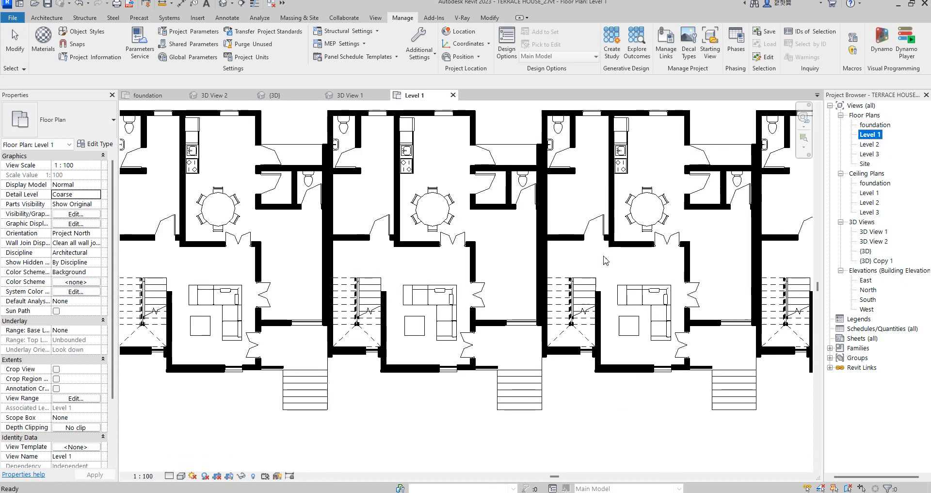
pyautogui.scroll(-3, 502, 269)
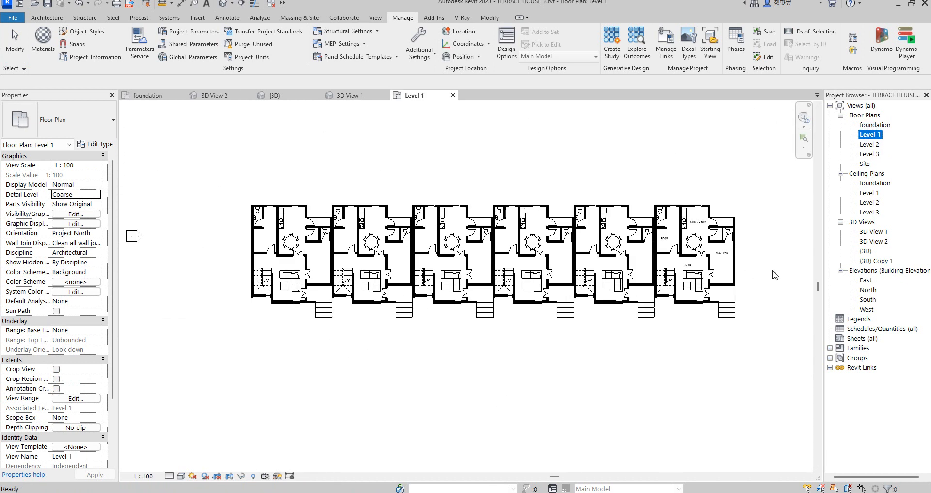
pyautogui.scroll(5, 703, 251)
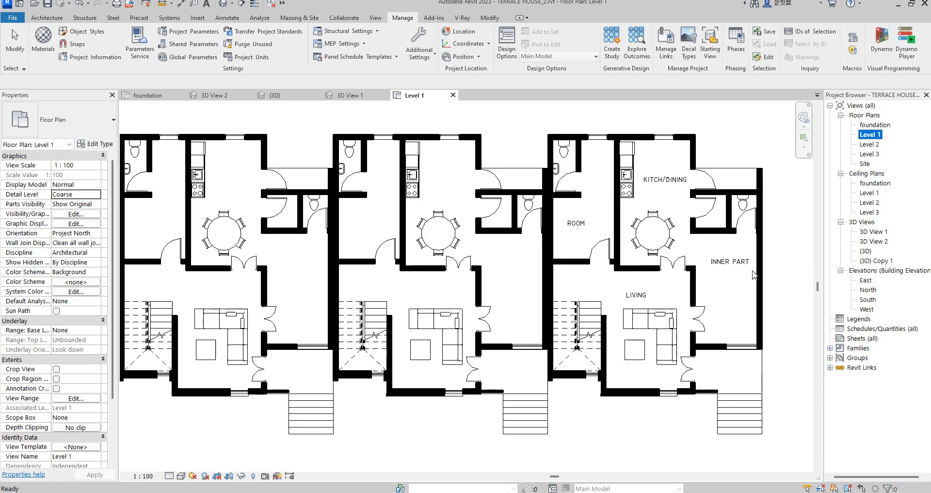
pyautogui.scroll(-3, 528, 308)
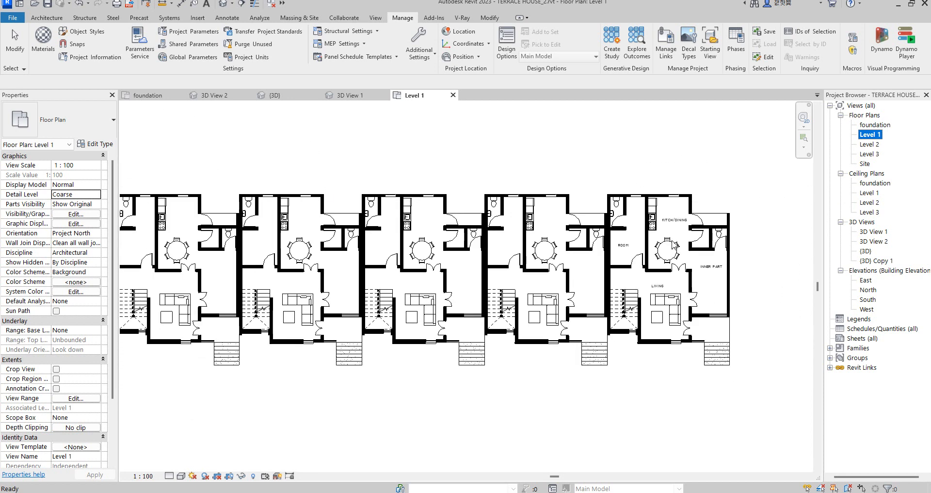
pyautogui.click(645, 174)
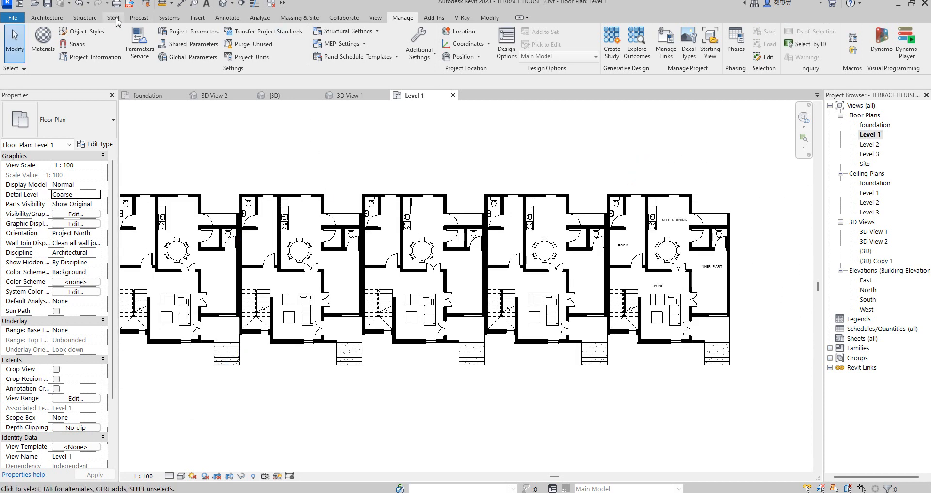
pyautogui.click(228, 18)
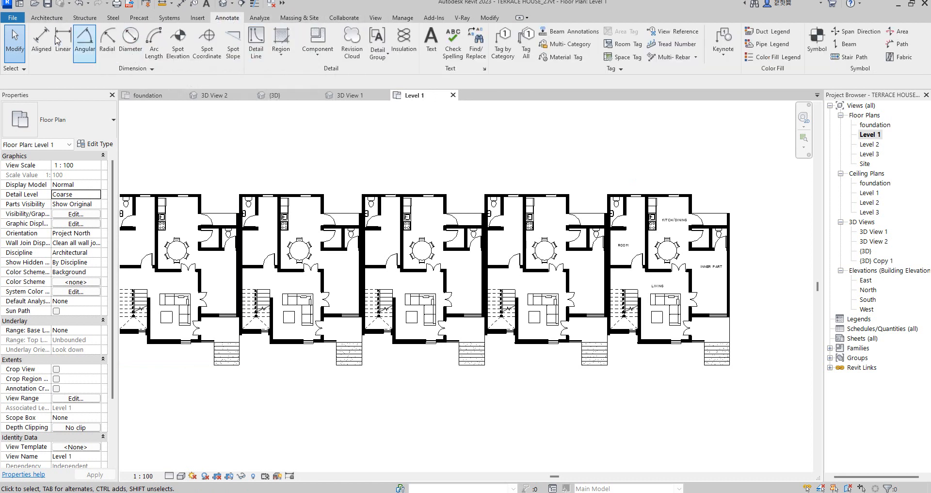
pyautogui.click(41, 39)
pyautogui.scroll(5, 737, 279)
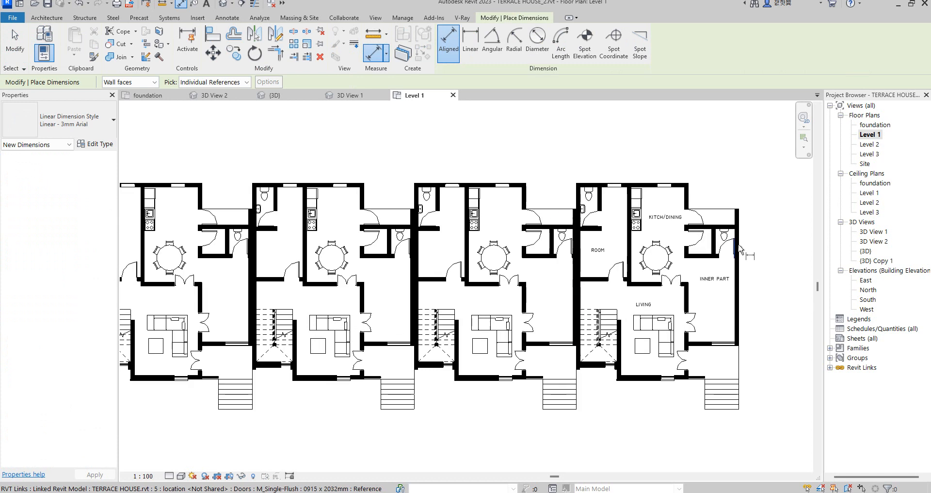
pyautogui.click(737, 286)
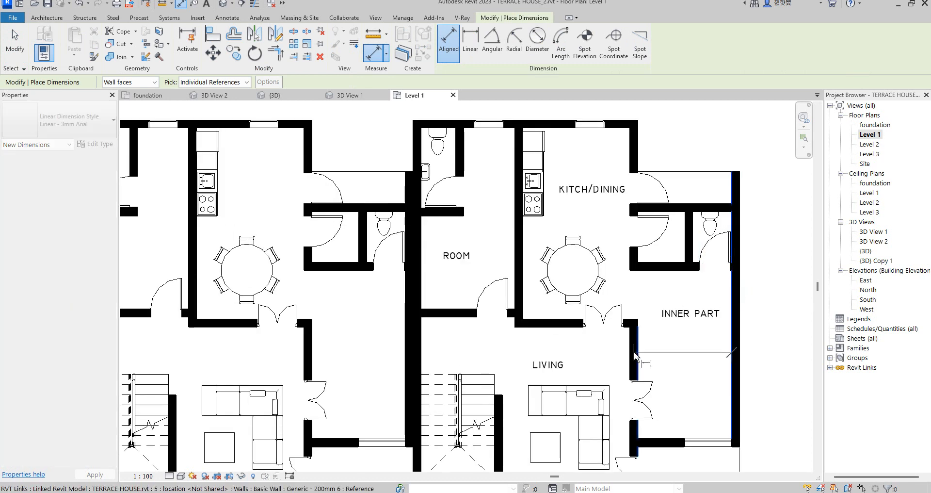
pyautogui.click(638, 357)
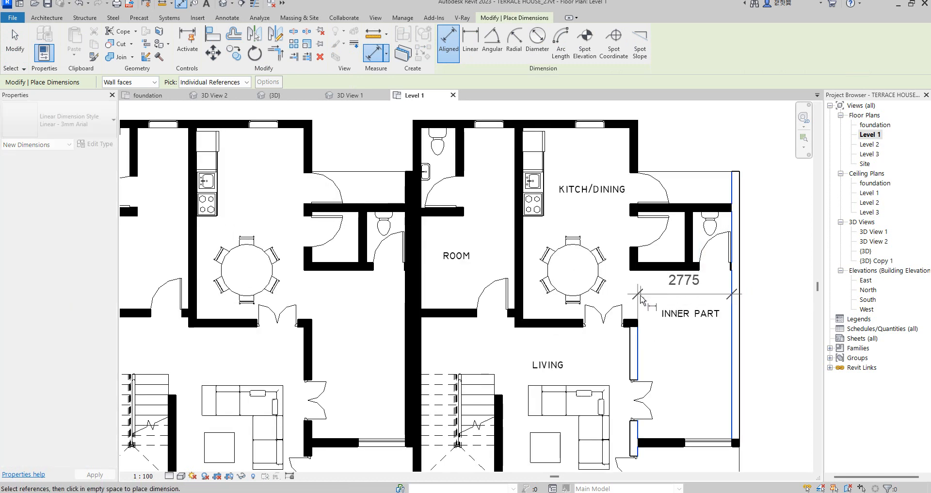
pyautogui.click(623, 326)
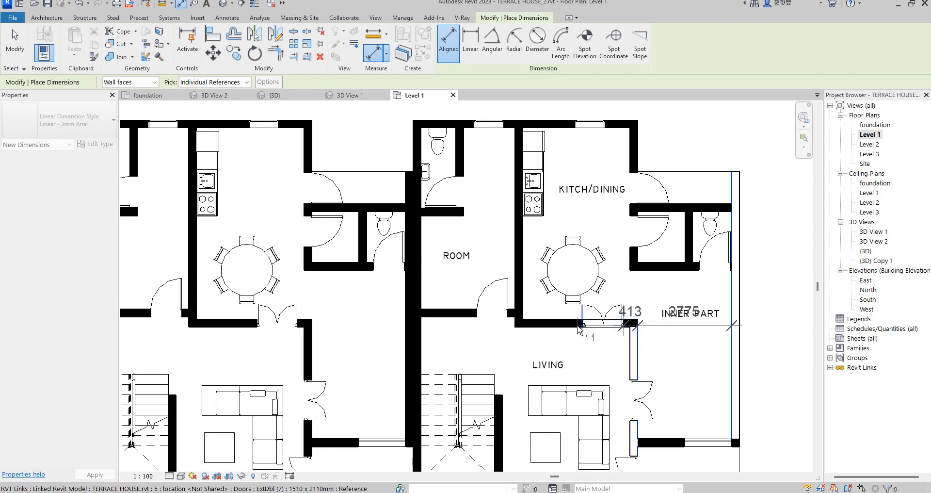
pyautogui.click(586, 326)
pyautogui.rightClick(587, 220)
pyautogui.click(615, 229)
pyautogui.scroll(-3, 615, 229)
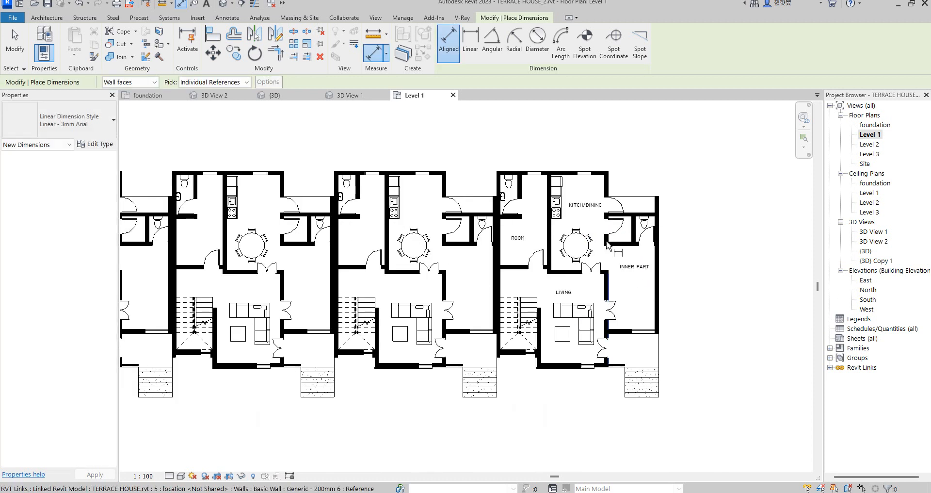
pyautogui.rightClick(581, 214)
pyautogui.click(609, 224)
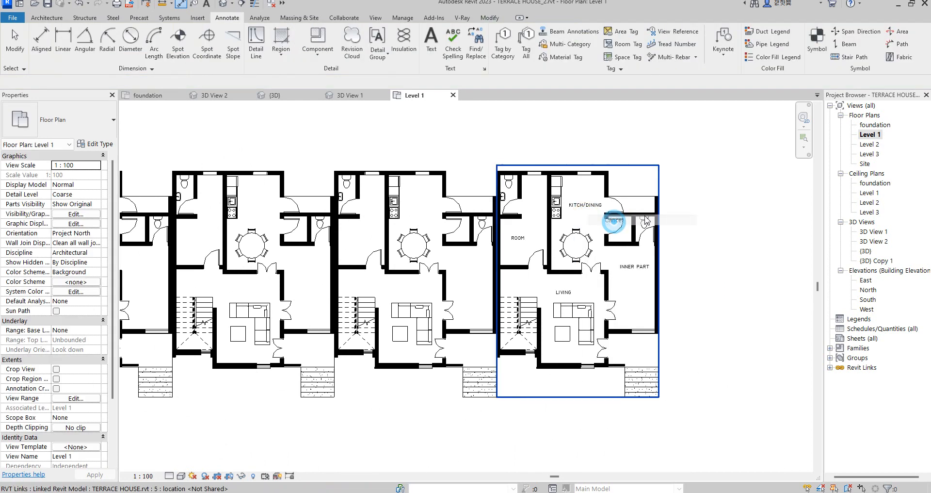
pyautogui.scroll(2, 656, 201)
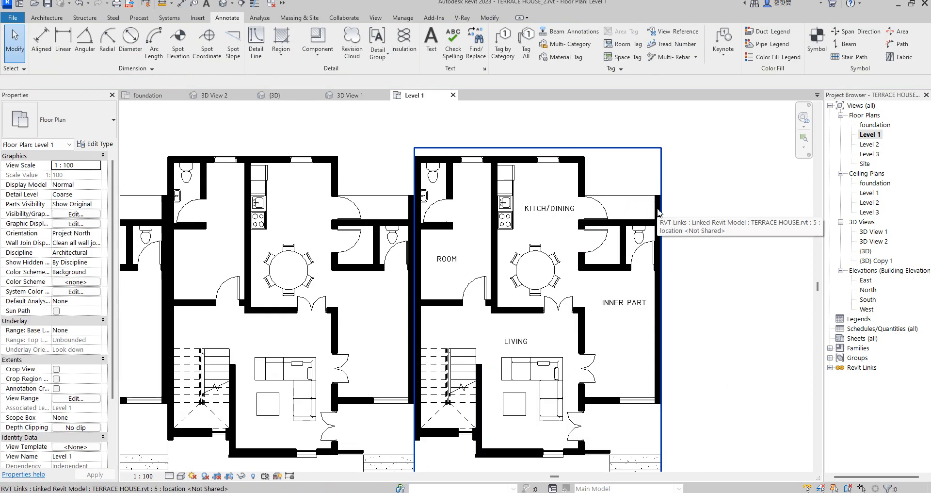
pyautogui.scroll(-3, 631, 203)
pyautogui.scroll(1, 681, 191)
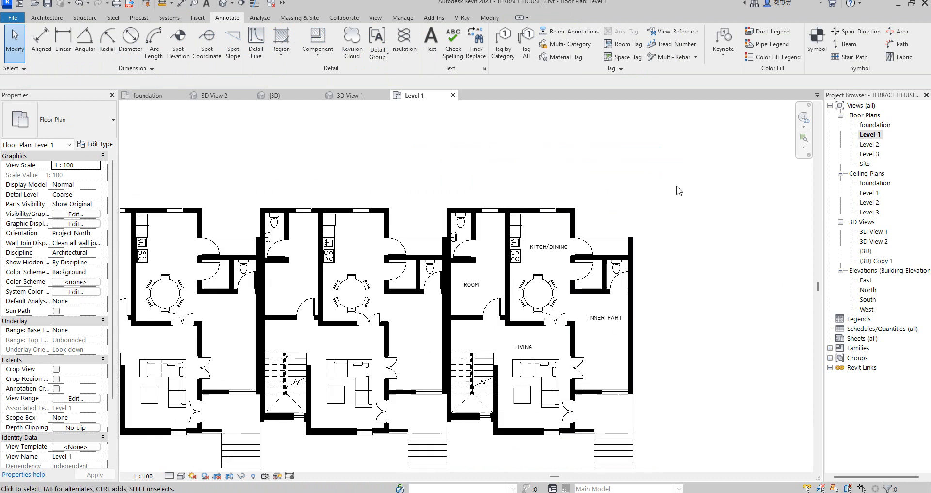
pyautogui.scroll(-1, 684, 242)
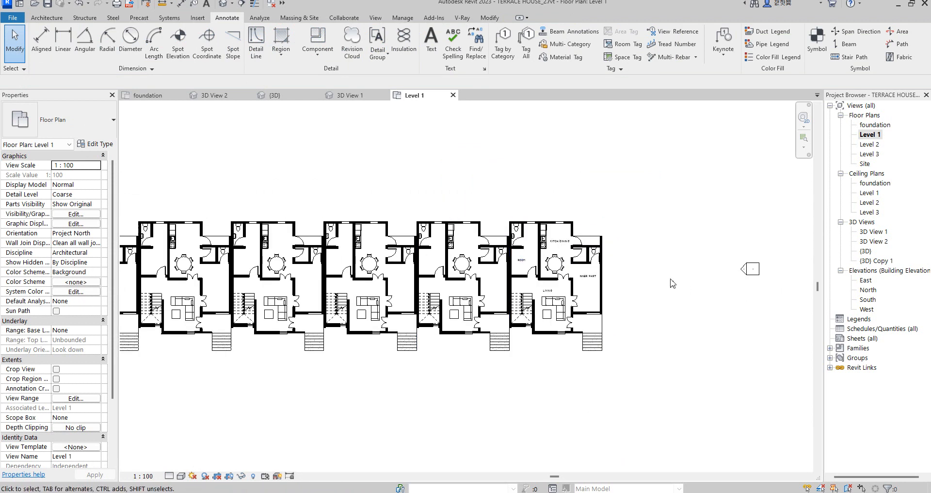
pyautogui.scroll(-2, 687, 286)
# - Open the foundation floor plan with the full row of six houses in view
pyautogui.doubleClick(872, 125)
pyautogui.scroll(-2, 451, 242)
pyautogui.scroll(2, 676, 337)
pyautogui.scroll(-2, 533, 253)
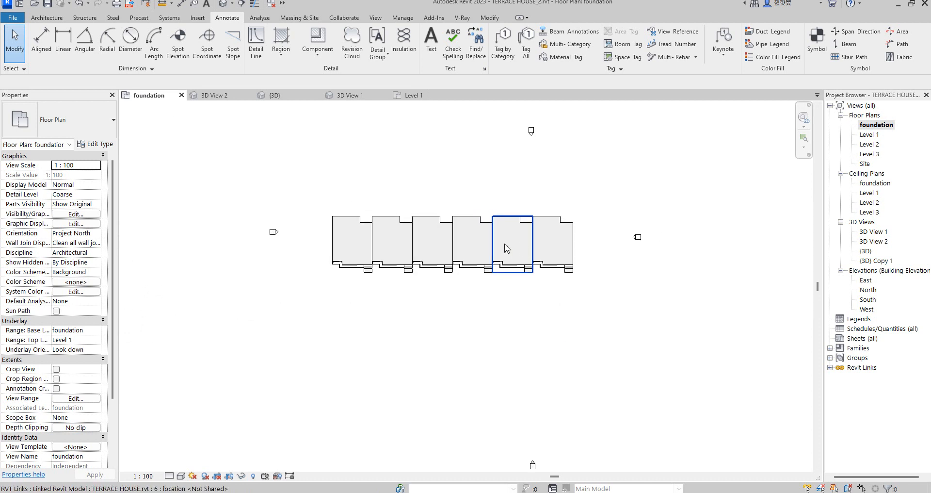
pyautogui.scroll(2, 298, 218)
pyautogui.scroll(-2, 439, 272)
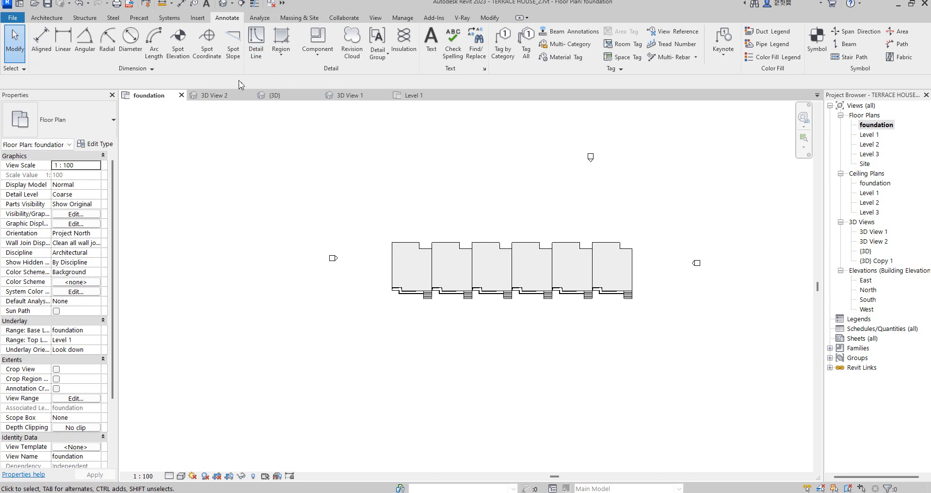
# - Draw three detail lines forming a narrow strip about 3200 mm deep from the leftmost house's front edge, beside its entrance stairs
pyautogui.click(256, 42)
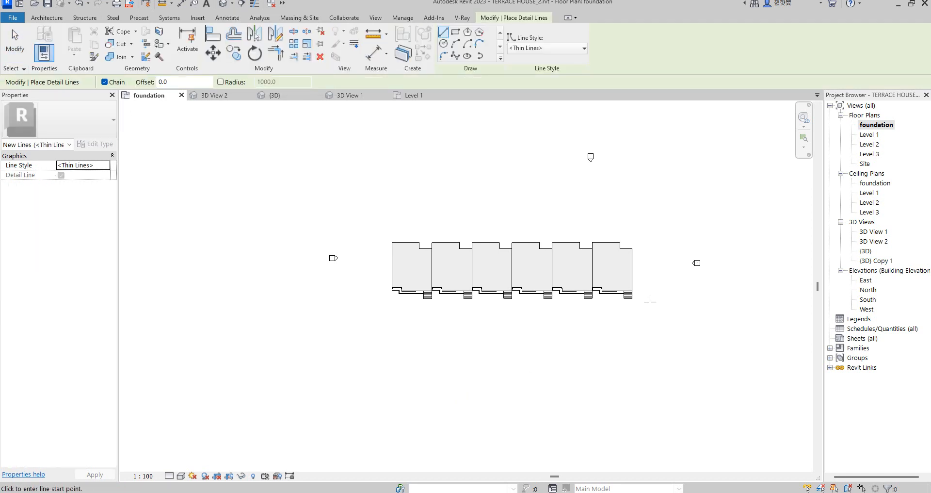
pyautogui.scroll(2, 638, 303)
pyautogui.scroll(-3, 606, 320)
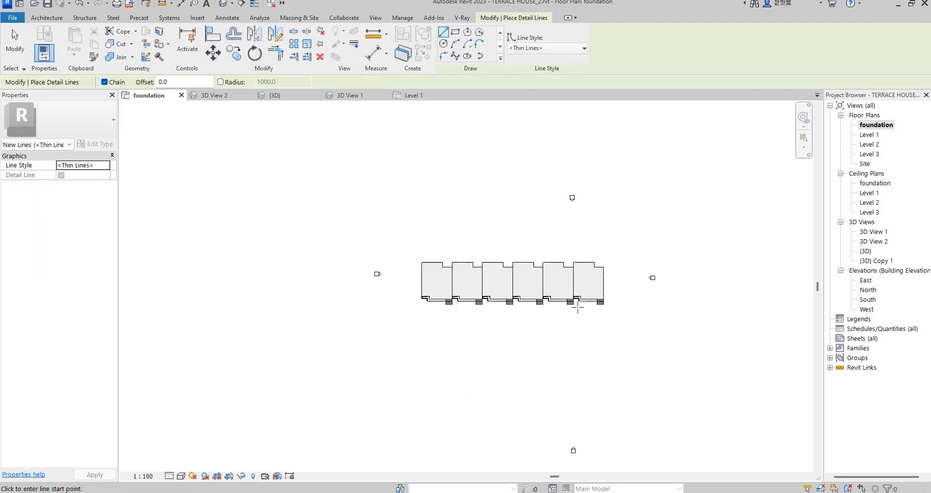
pyautogui.scroll(5, 453, 324)
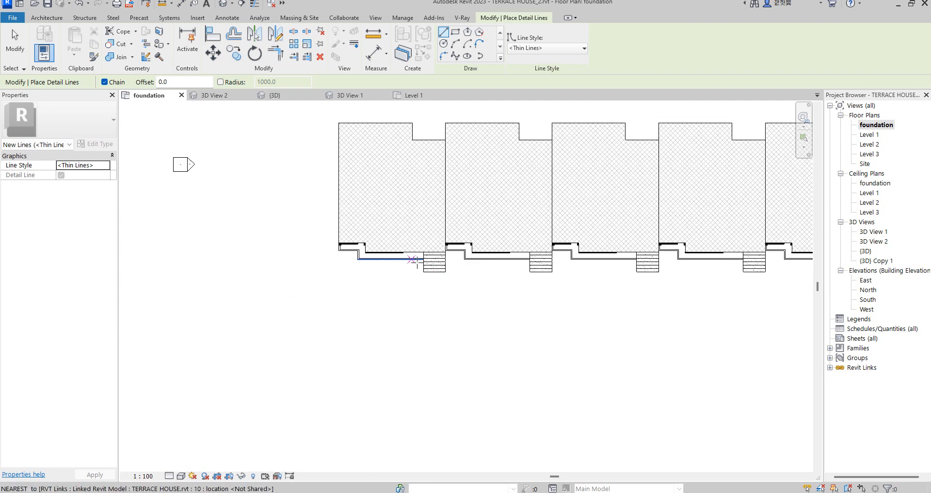
pyautogui.click(410, 259)
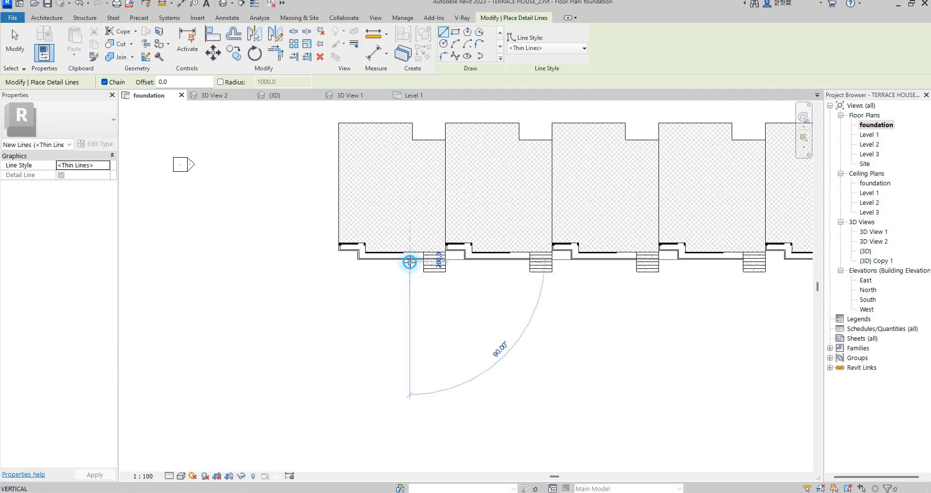
pyautogui.click(409, 294)
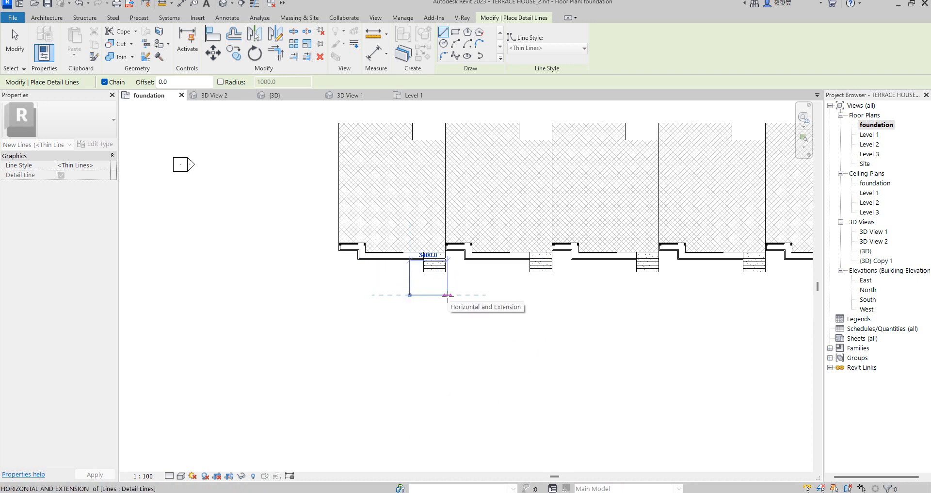
pyautogui.click(420, 295)
pyautogui.click(421, 271)
pyautogui.scroll(3, 421, 279)
pyautogui.press('Escape')
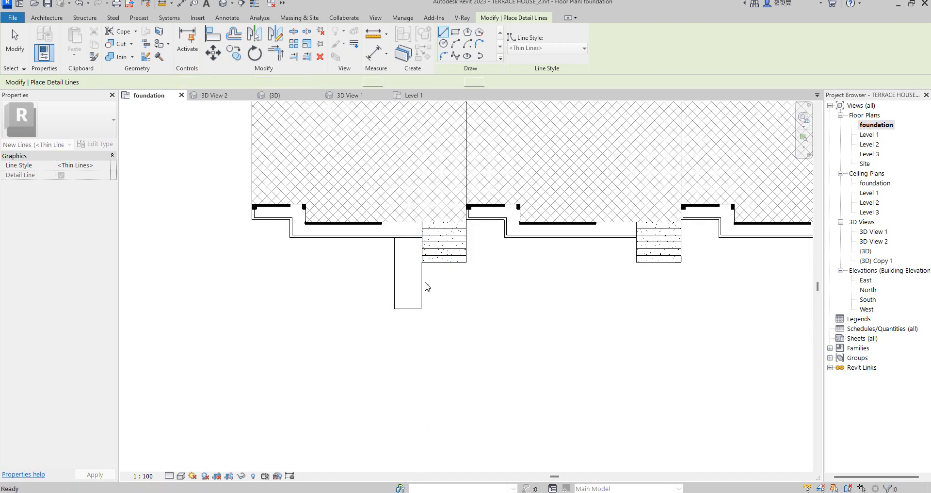
pyautogui.press('Escape')
pyautogui.scroll(-2, 327, 267)
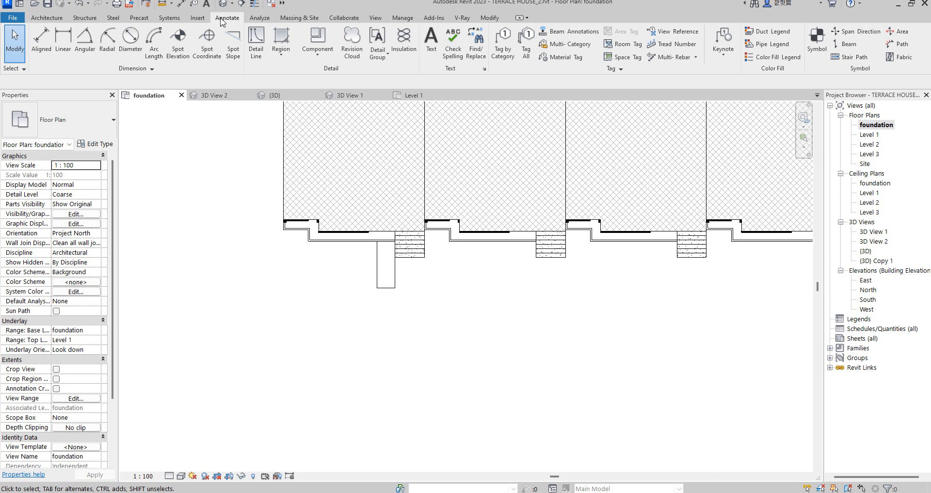
# - Offset a copy of the strip's left vertical line 3000 mm away from the entrance stairs
pyautogui.click(488, 20)
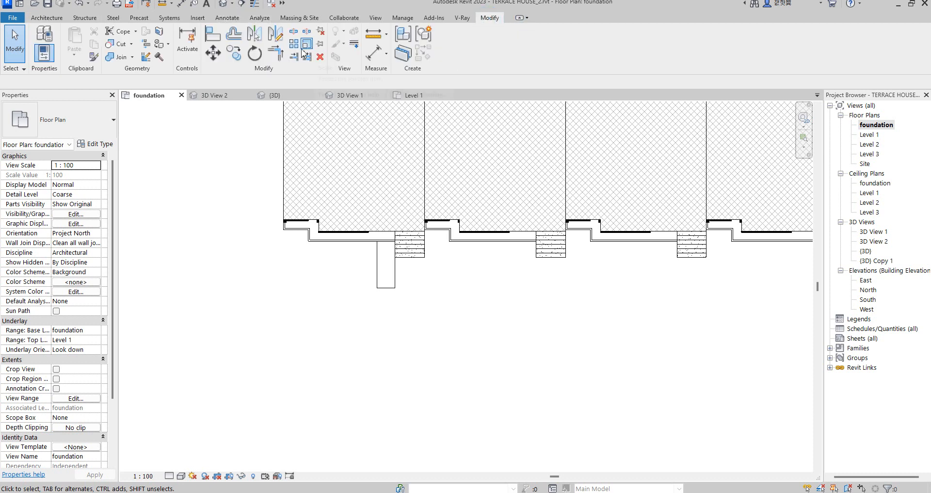
pyautogui.click(238, 40)
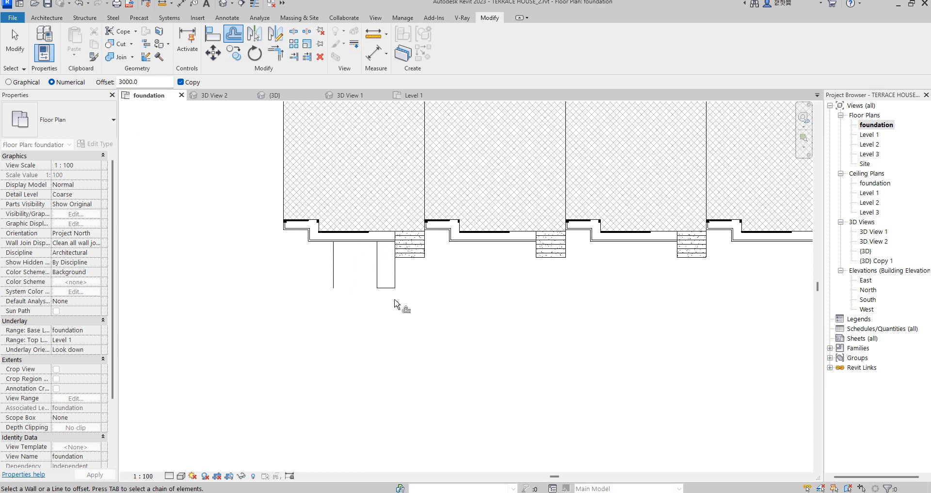
pyautogui.press('Escape')
pyautogui.press('Escape')
pyautogui.scroll(3, 308, 288)
pyautogui.scroll(1, 365, 277)
pyautogui.scroll(-3, 369, 260)
pyautogui.scroll(2, 361, 265)
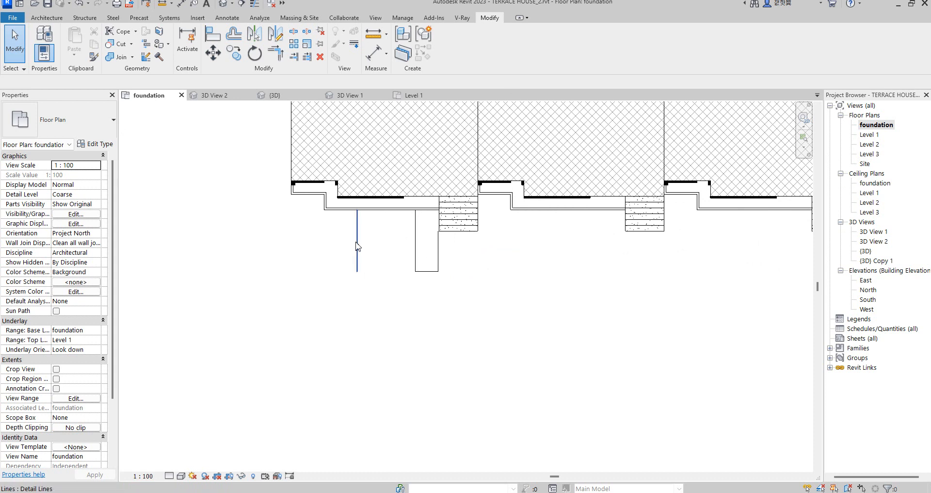
# - Draw connected detail lines from the offset line's lower end: horizontal, vertical, slanted, and a vertical about 2000 mm long to the house's front edge
pyautogui.click(357, 266)
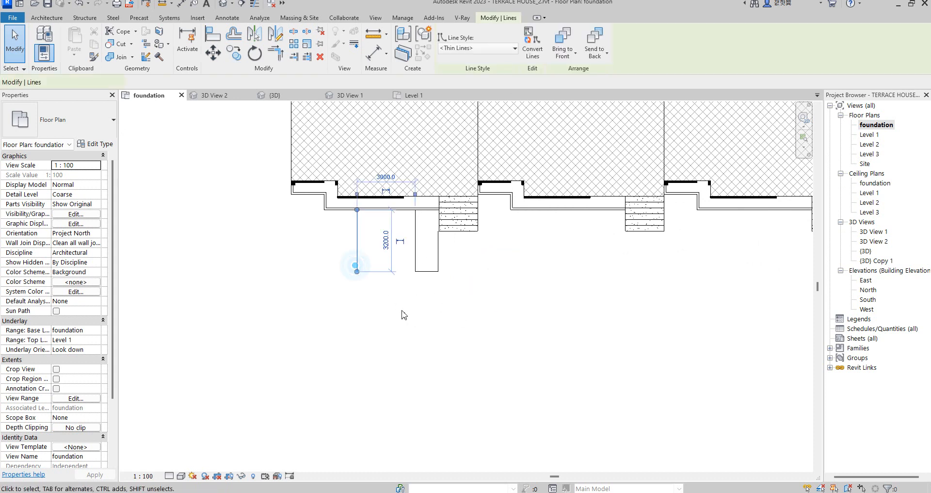
pyautogui.click(422, 53)
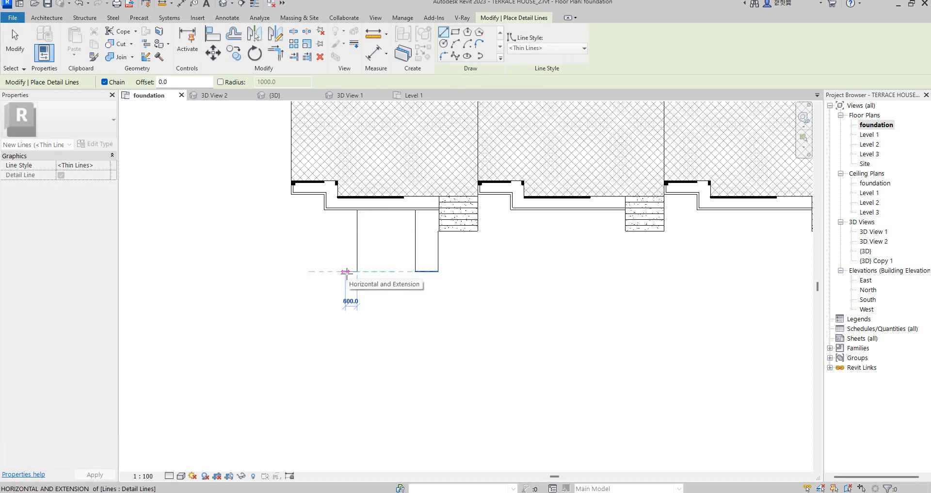
pyautogui.click(340, 271)
pyautogui.click(339, 242)
pyautogui.click(296, 232)
pyautogui.click(295, 194)
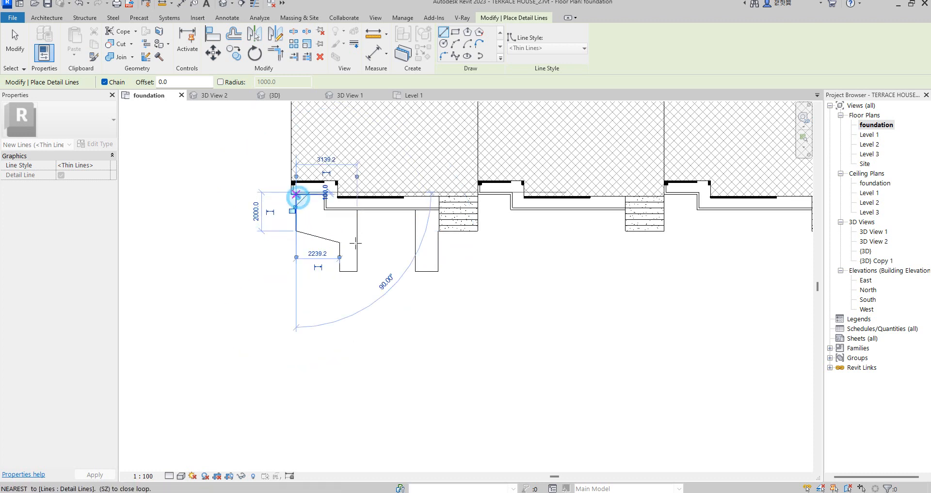
pyautogui.press('Escape')
# - Align the outermost vertical detail line with the left side edge of the leftmost house
pyautogui.press('a')
pyautogui.press('l')
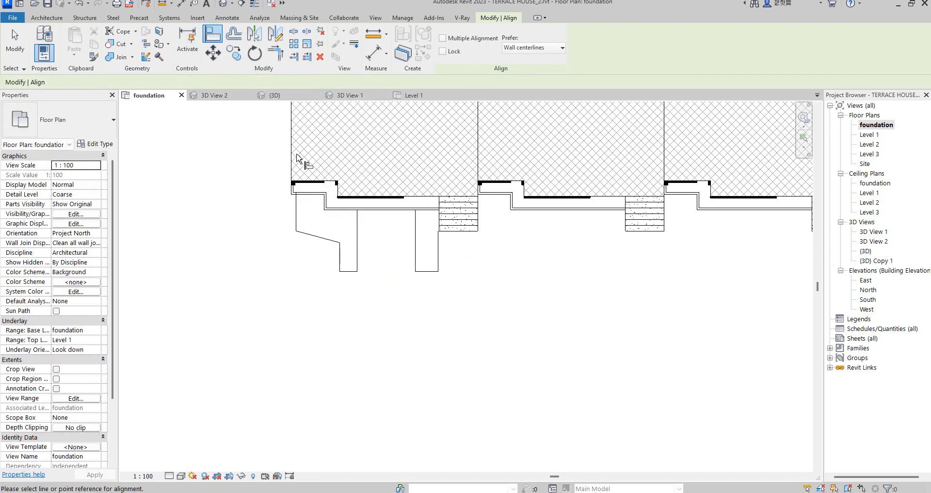
pyautogui.click(291, 151)
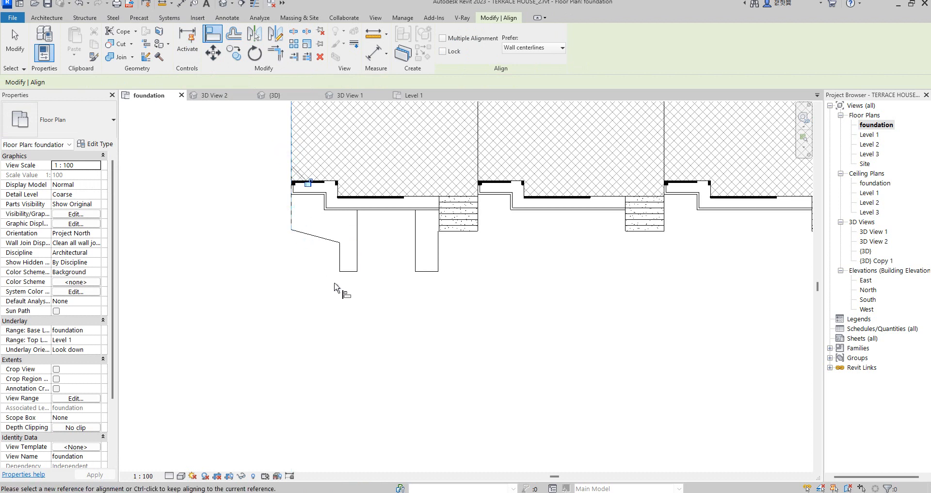
# - Draw a 300 mm radius detail-line arc across the lower outer corner of the left-hand strip in front of the leftmost house
pyautogui.scroll(3, 334, 286)
pyautogui.scroll(-3, 342, 281)
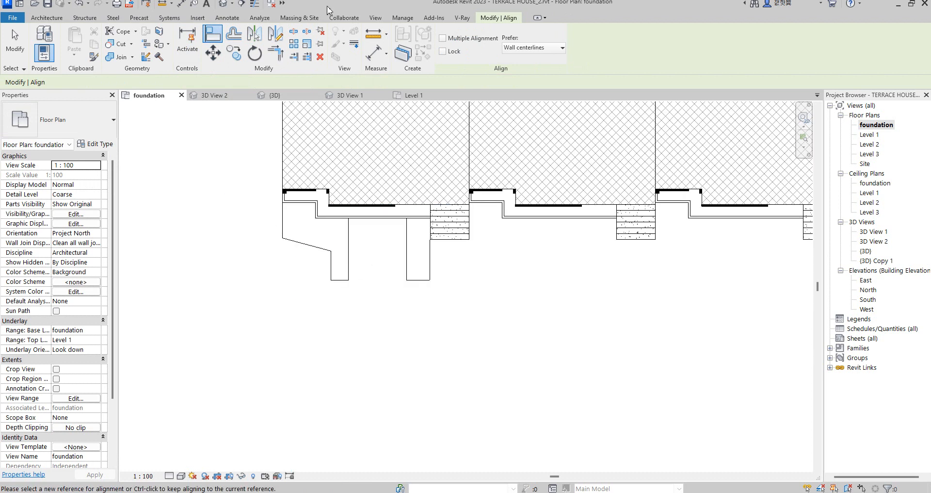
pyautogui.scroll(2, 409, 290)
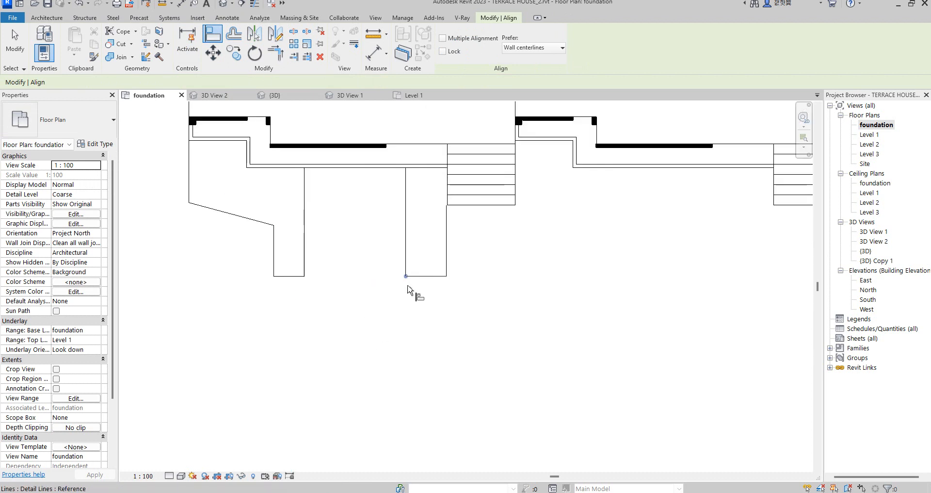
pyautogui.scroll(1, 408, 290)
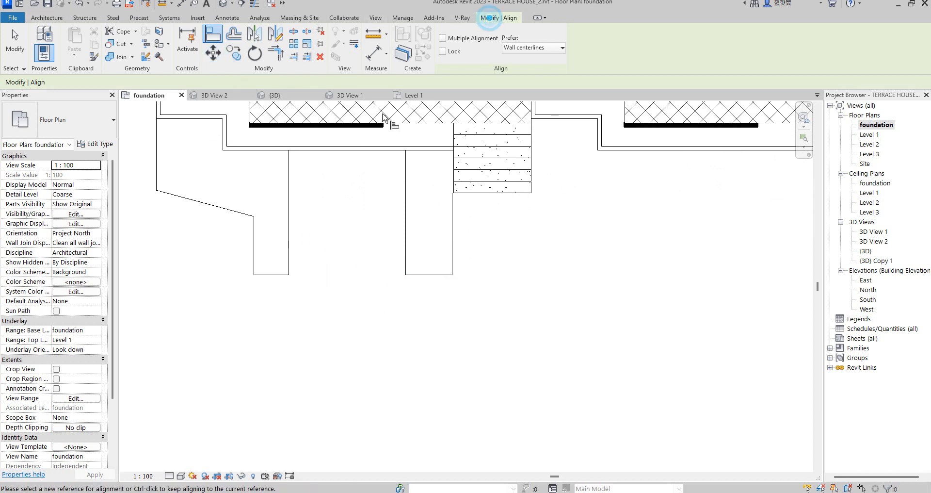
pyautogui.press('Escape')
pyautogui.press('Escape')
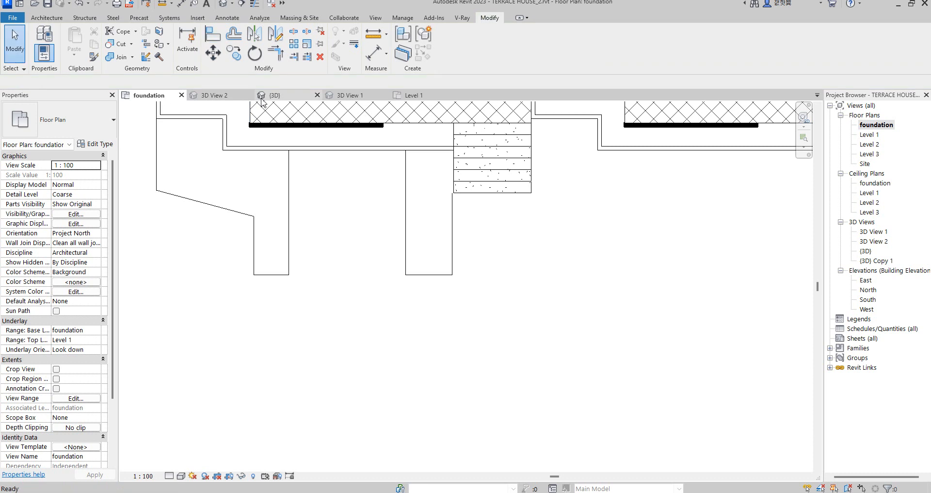
pyautogui.click(269, 277)
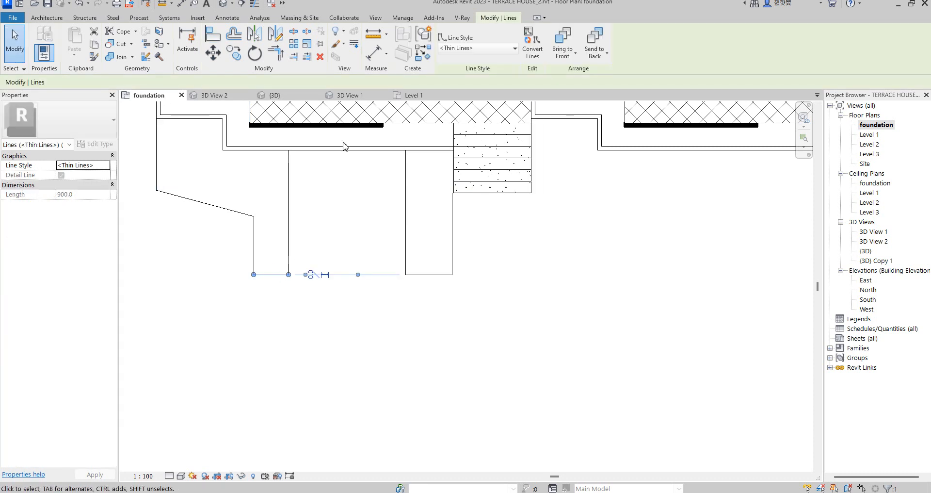
pyautogui.click(423, 52)
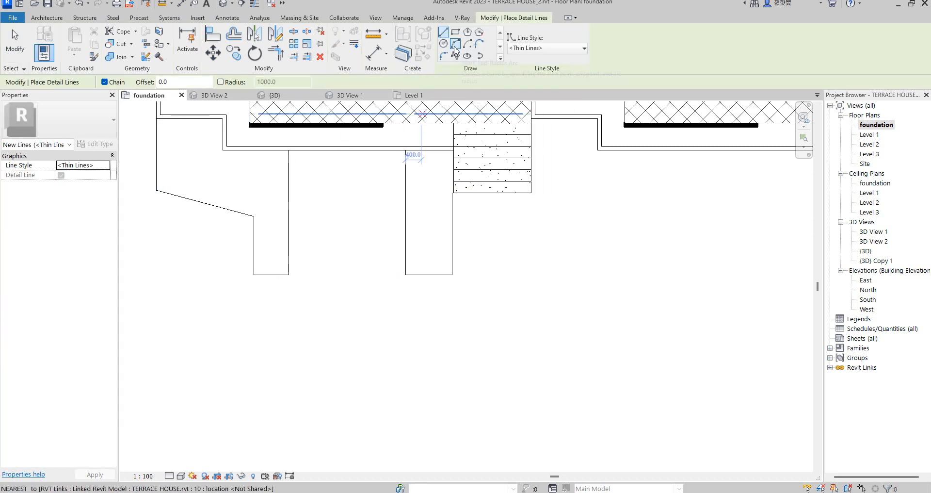
pyautogui.scroll(4, 260, 274)
pyautogui.click(250, 253)
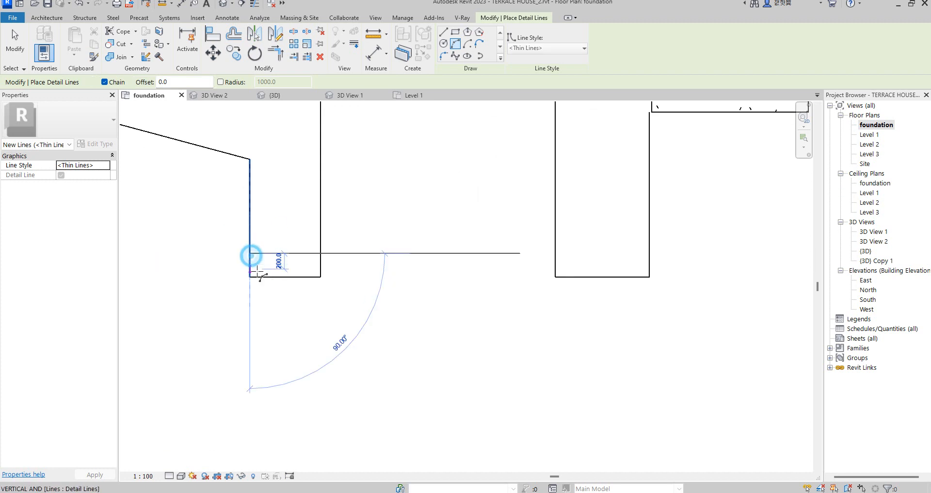
pyautogui.click(273, 277)
pyautogui.click(257, 269)
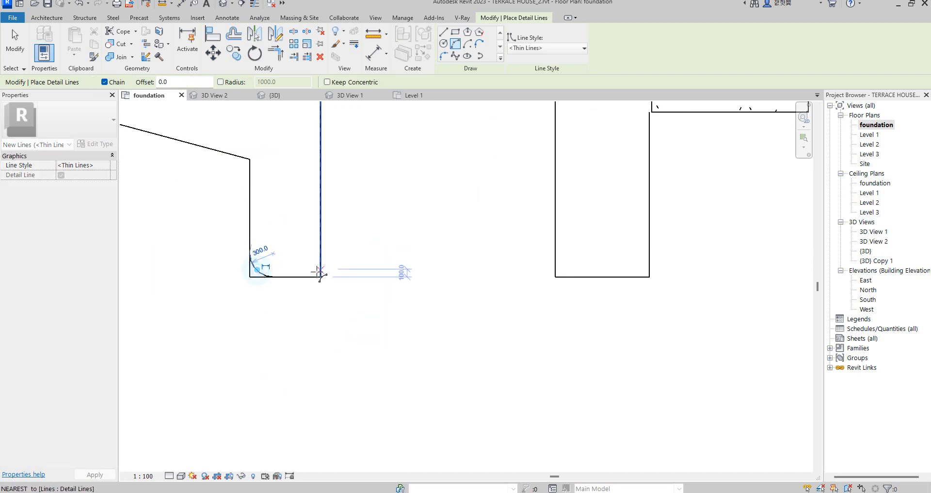
# - Draw a 200 mm radius arc across the same strip's other lower corner
pyautogui.click(305, 276)
pyautogui.click(320, 261)
pyautogui.scroll(2, 321, 277)
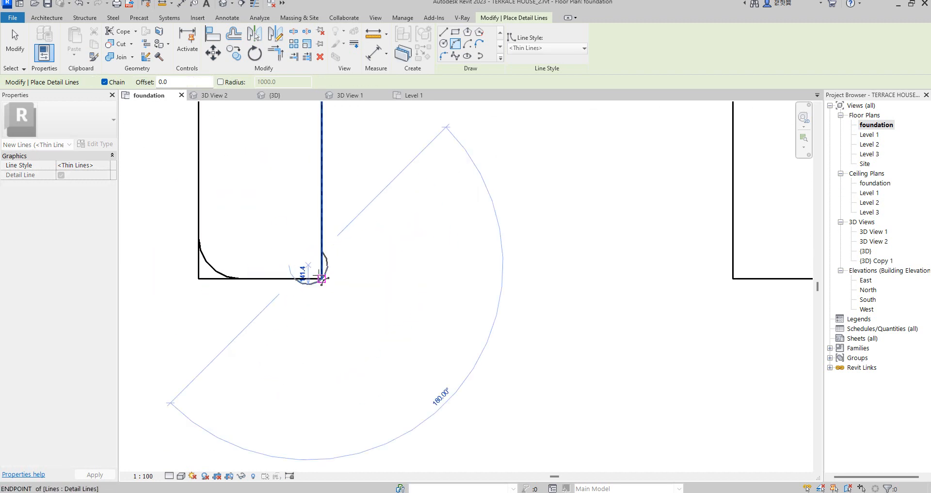
pyautogui.click(314, 272)
# - Draw an arc of about 259 mm radius across the corner between the slanted line and the strip's outer vertical line
pyautogui.scroll(-3, 313, 341)
pyautogui.scroll(2, 250, 235)
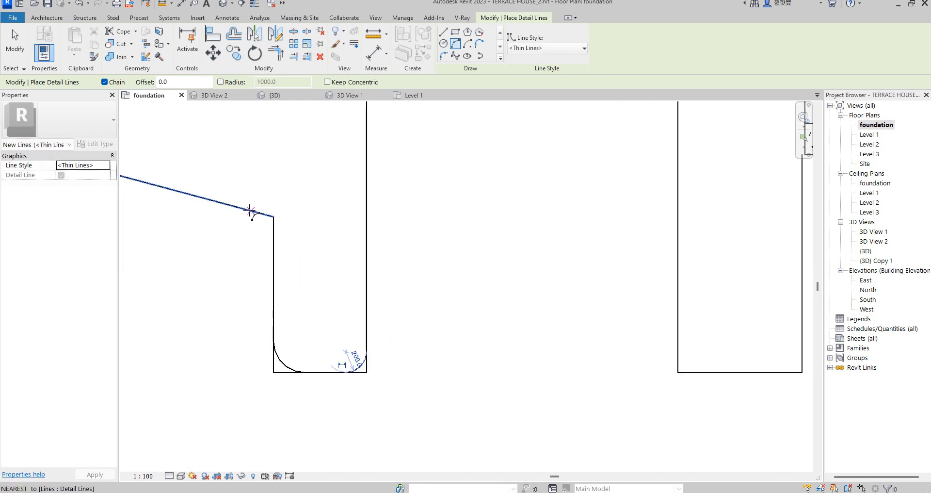
pyautogui.click(247, 210)
pyautogui.click(273, 237)
pyautogui.scroll(2, 268, 223)
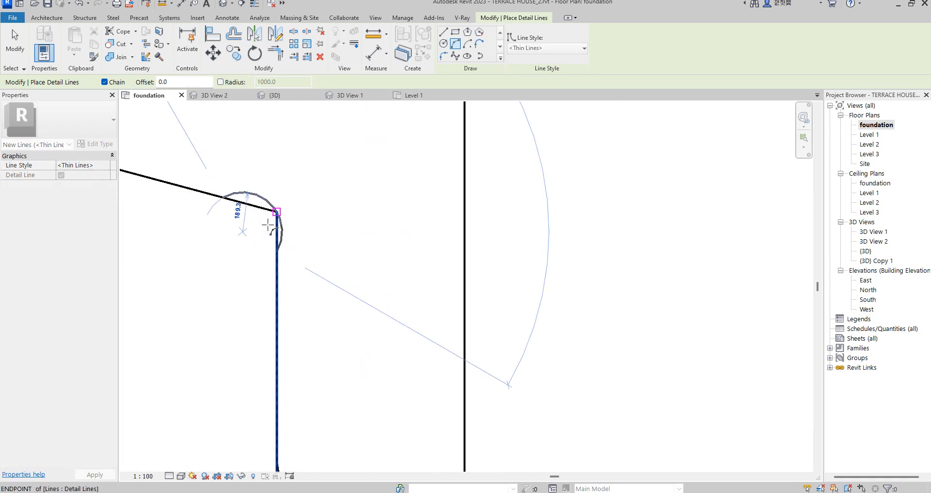
pyautogui.click(266, 224)
pyautogui.press('Escape')
pyautogui.press('Escape')
# - Trim the slanted line and the adjoining vertical line to the ends of their corner arc
pyautogui.press('t')
pyautogui.press('r')
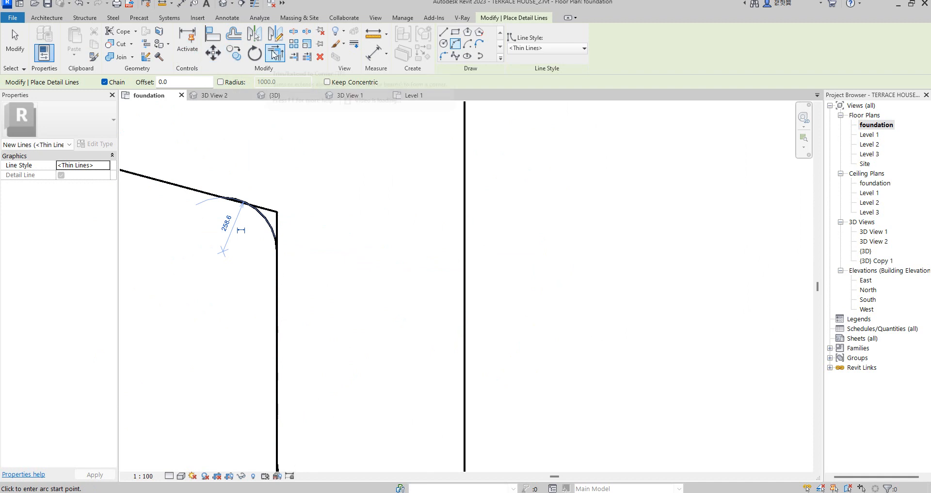
pyautogui.click(177, 185)
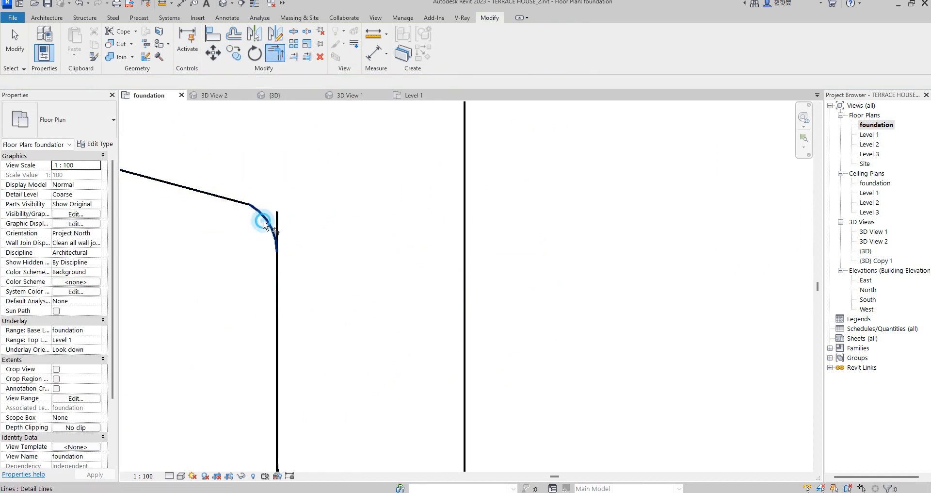
pyautogui.click(276, 285)
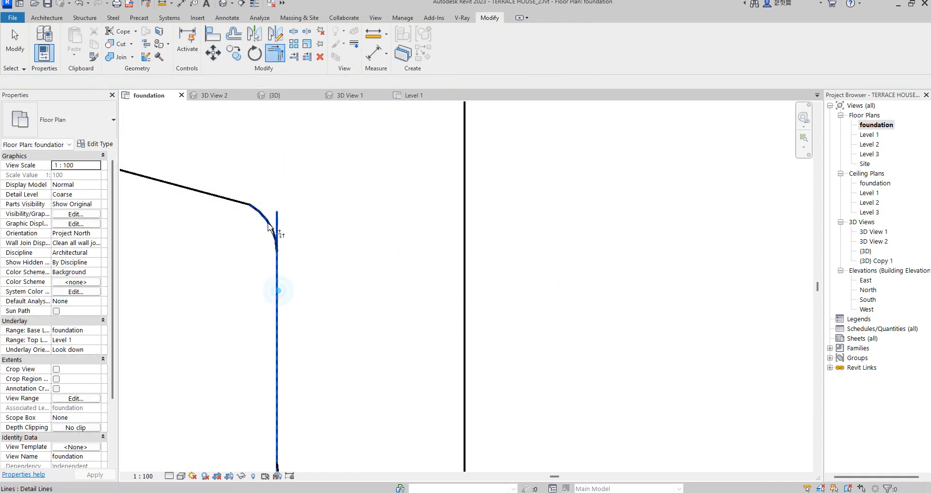
pyautogui.scroll(-4, 280, 194)
pyautogui.scroll(3, 300, 349)
# - Trim the left-hand strip's vertical and bottom lines to the two arcs at its lower corners
pyautogui.click(268, 256)
pyautogui.click(259, 190)
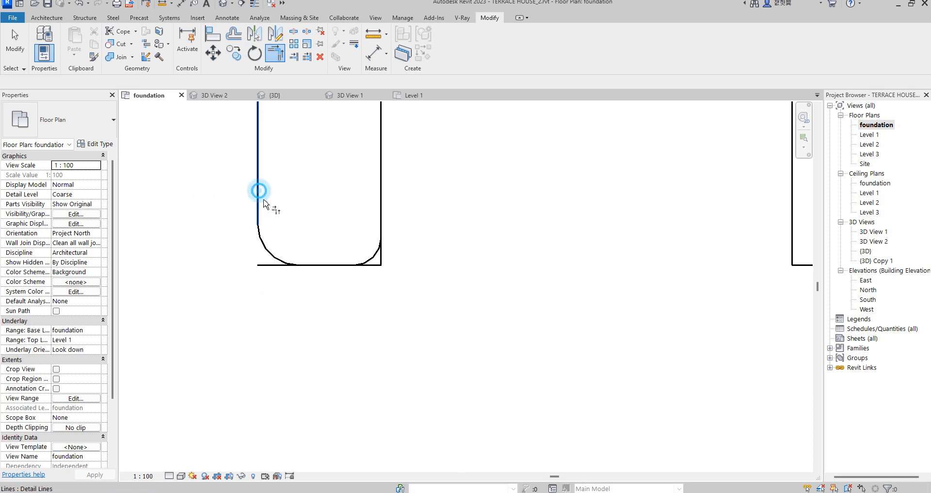
pyautogui.click(371, 252)
pyautogui.click(329, 265)
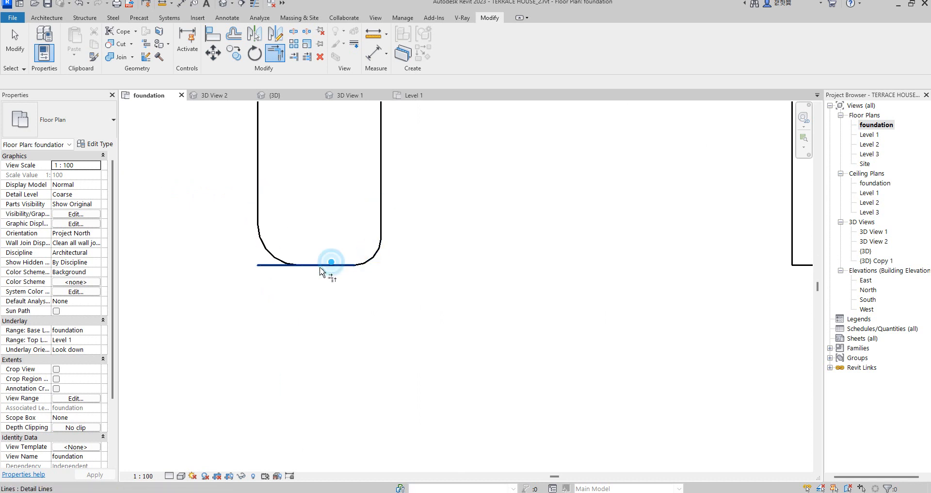
pyautogui.click(275, 253)
pyautogui.click(313, 264)
pyautogui.scroll(-5, 370, 317)
pyautogui.scroll(2, 450, 339)
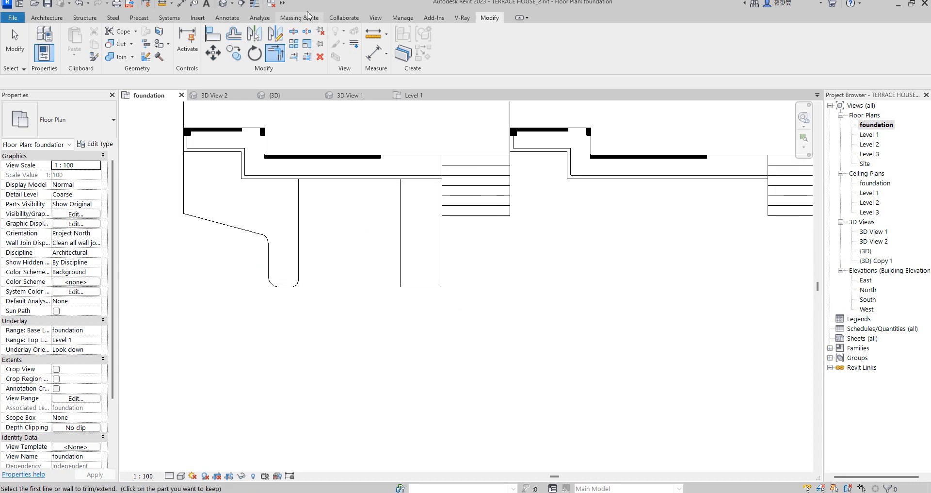
pyautogui.rightClick(335, 264)
pyautogui.click(365, 270)
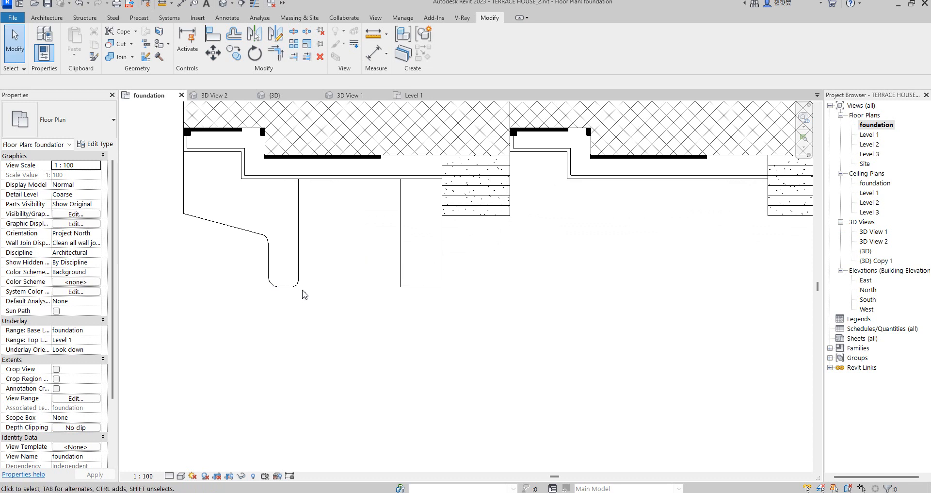
# - Copy the 200 mm radius arc to the lower stair-side corner of the strip beside the entrance stairs
pyautogui.click(297, 283)
pyautogui.click(233, 52)
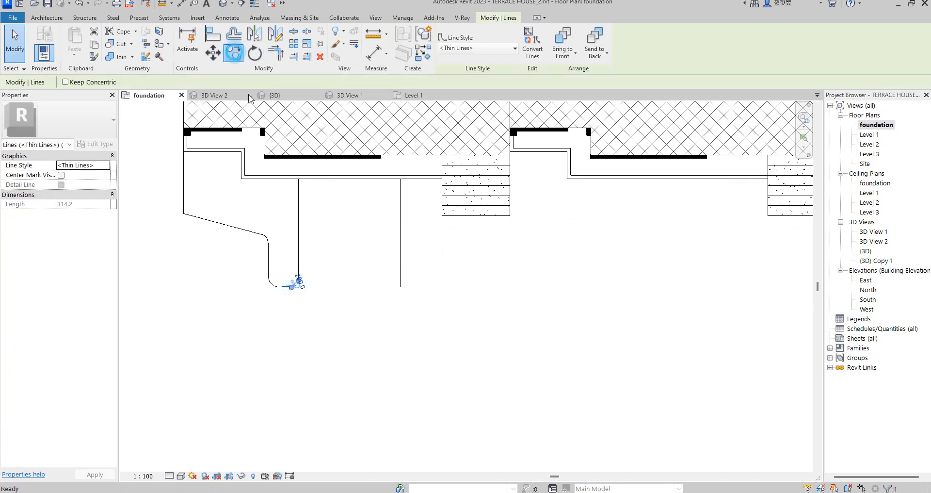
pyautogui.click(298, 282)
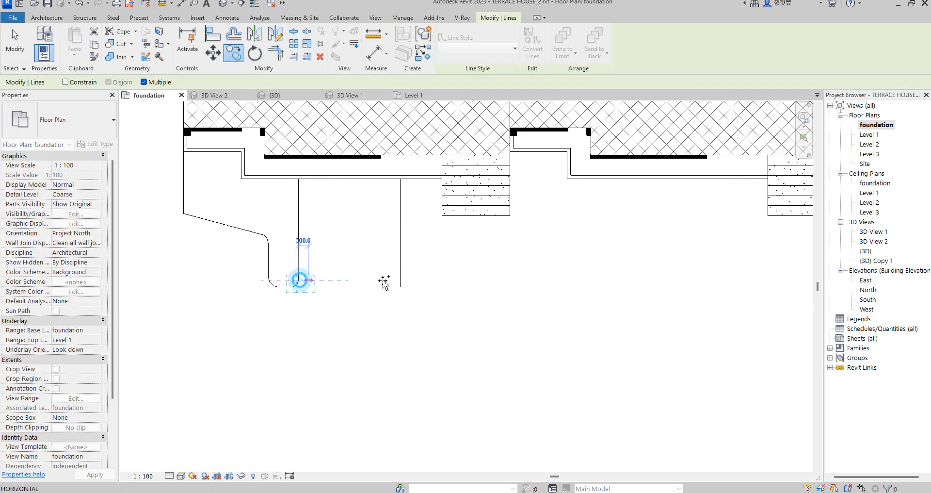
pyautogui.click(440, 279)
pyautogui.scroll(2, 457, 291)
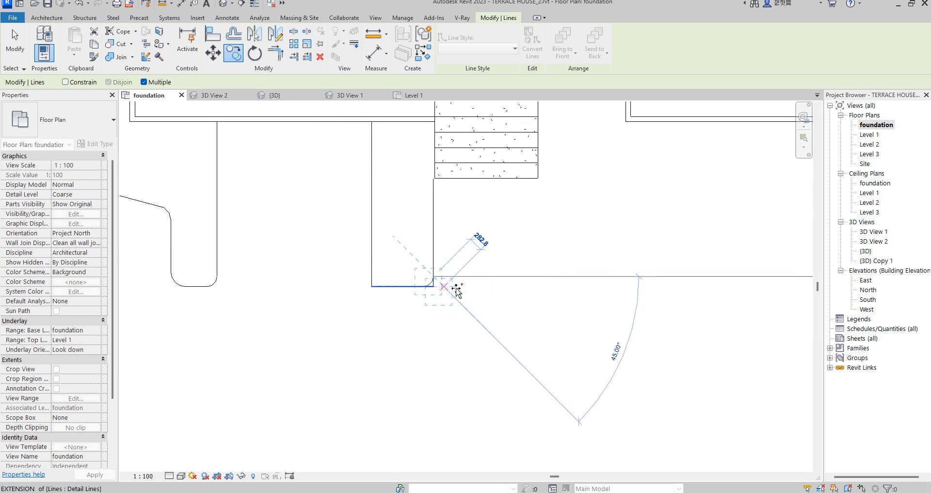
pyautogui.press('Escape')
# - Mirror the copied arc about a vertical axis through the midpoint of the strip's bottom line, onto its opposite lower corner
pyautogui.click(278, 34)
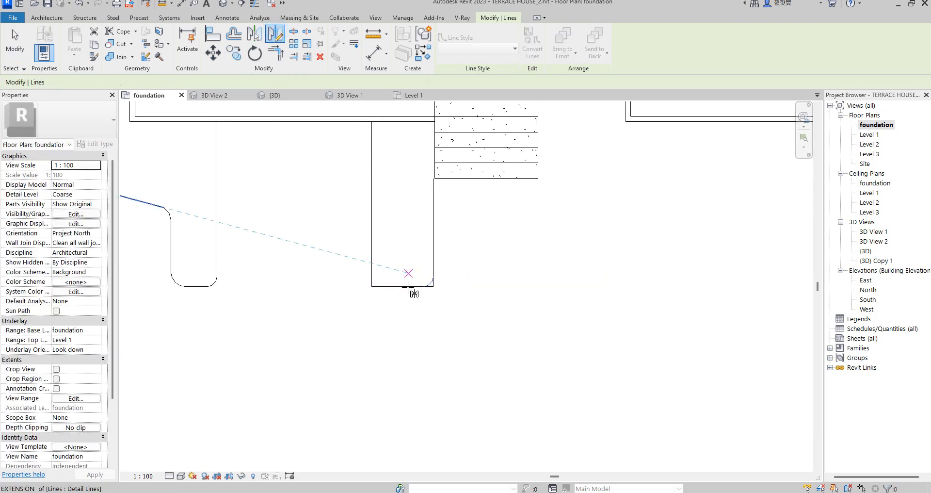
pyautogui.click(403, 286)
pyautogui.click(402, 308)
# - Trim the vertical and bottom lines to the mirrored arc at the stair strip's lower corner away from the stairs
pyautogui.press('t')
pyautogui.press('r')
pyautogui.scroll(2, 368, 281)
pyautogui.click(380, 282)
pyautogui.click(376, 250)
pyautogui.click(378, 285)
pyautogui.click(409, 291)
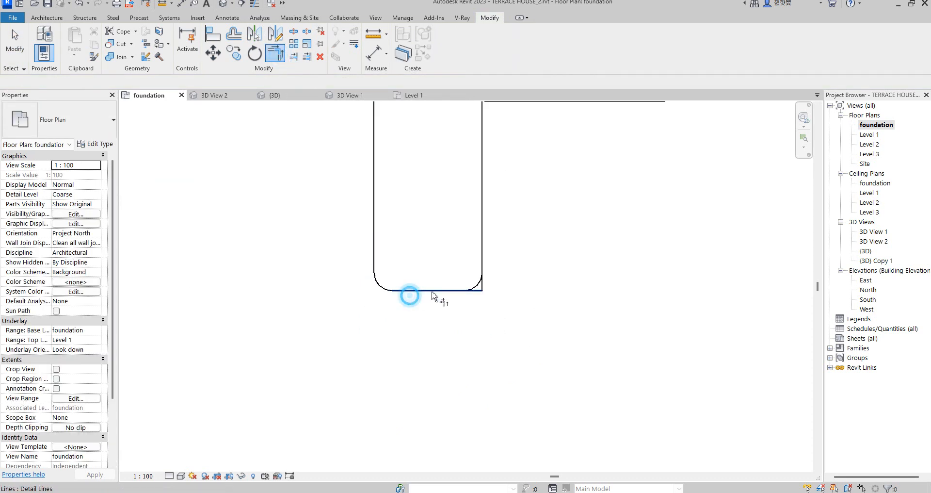
# - Trim the bottom line and the stair-side vertical line to the copied arc at the strip's remaining lower corner
pyautogui.click(476, 282)
pyautogui.click(459, 291)
pyautogui.click(473, 289)
pyautogui.click(482, 252)
pyautogui.scroll(-5, 494, 321)
pyautogui.press('Escape')
pyautogui.scroll(2, 505, 297)
pyautogui.scroll(-3, 490, 328)
pyautogui.scroll(4, 501, 293)
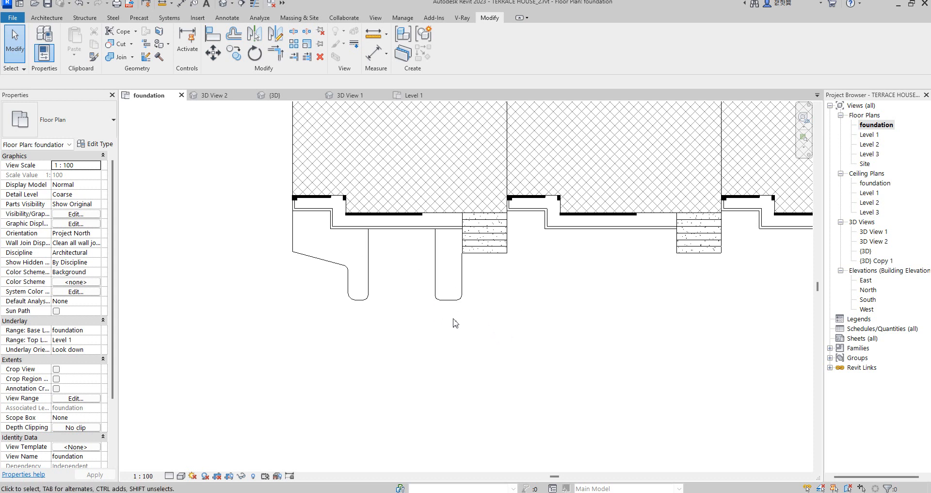
pyautogui.scroll(-2, 411, 318)
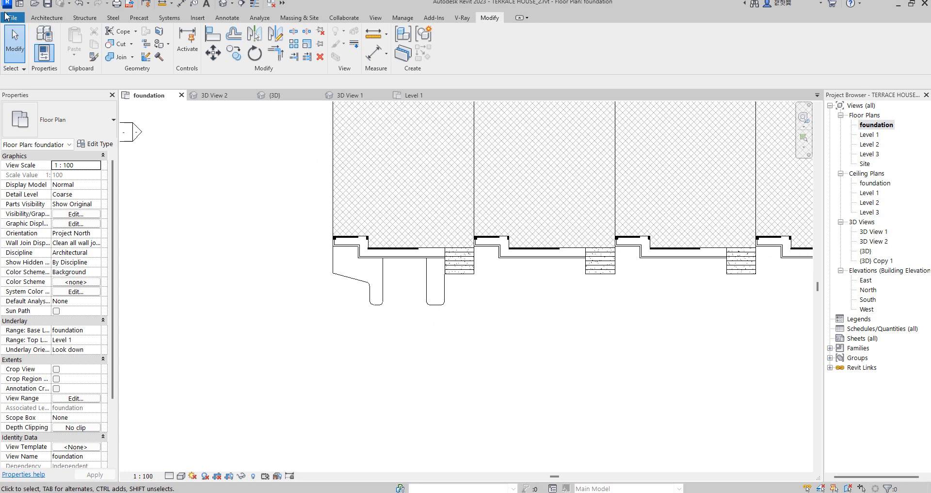
# - Create an in-place model in the Casework category with a name beginning "gra"
pyautogui.click(51, 19)
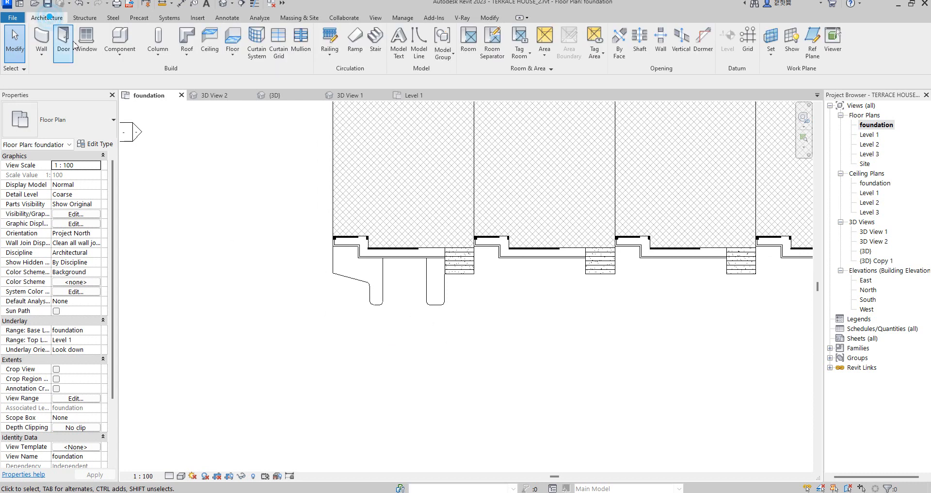
pyautogui.click(120, 52)
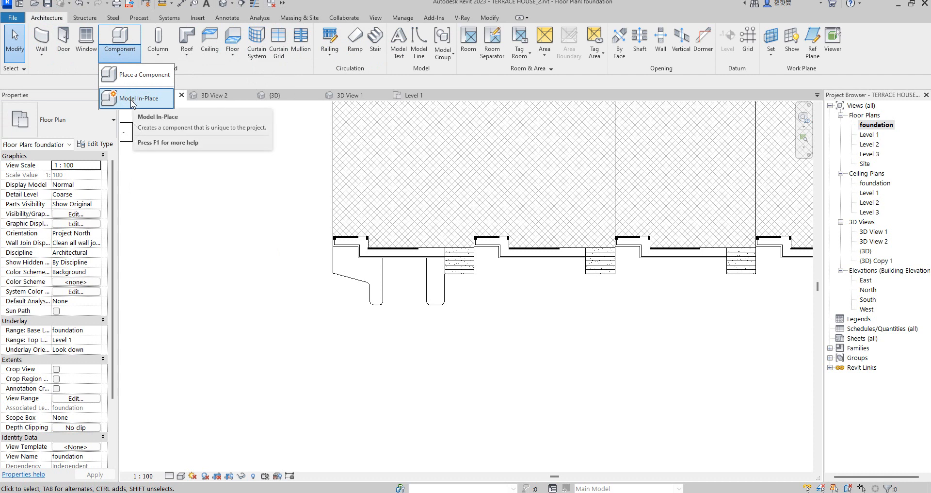
pyautogui.click(131, 100)
pyautogui.click(411, 207)
pyautogui.click(476, 365)
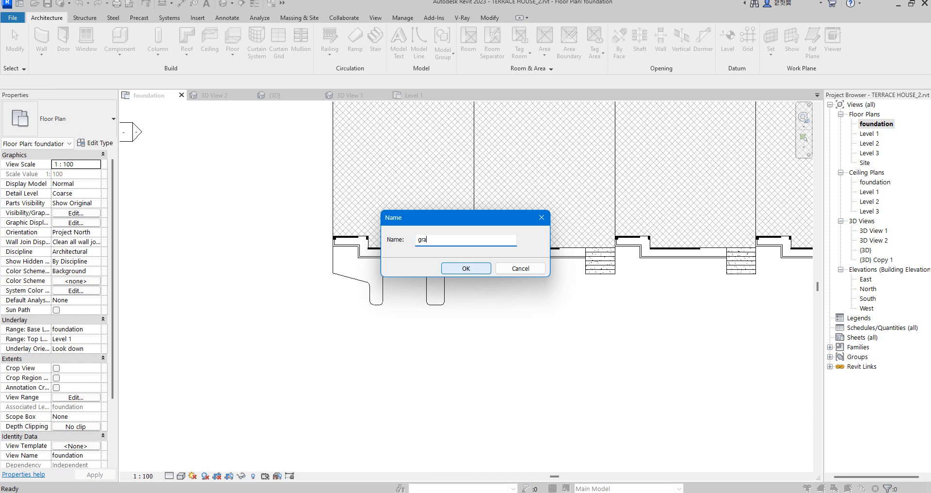
pyautogui.click(463, 267)
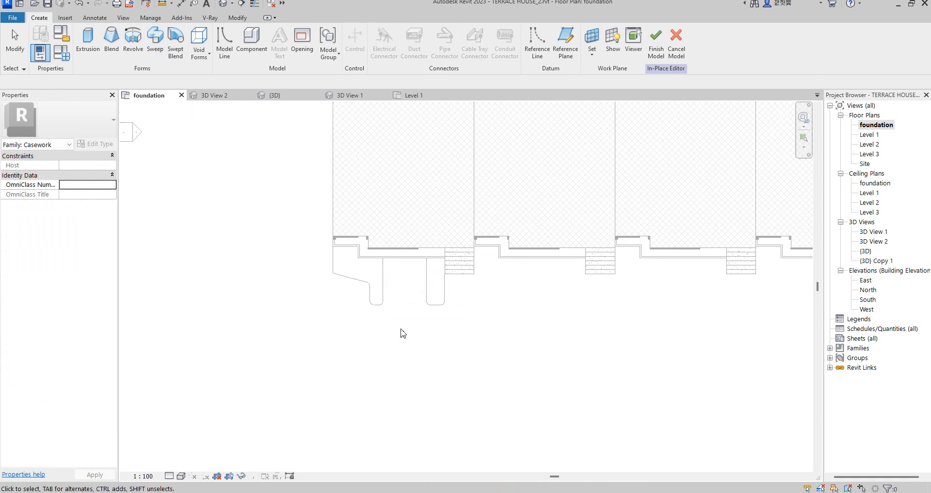
# - Start an extrusion in the in-place model and set its material to Air Infiltration Barrier(10)
pyautogui.scroll(1, 387, 303)
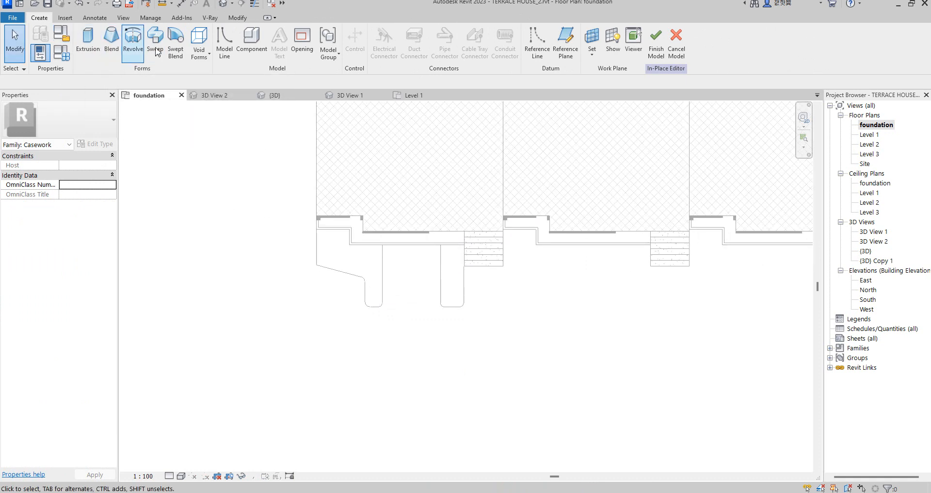
pyautogui.click(95, 48)
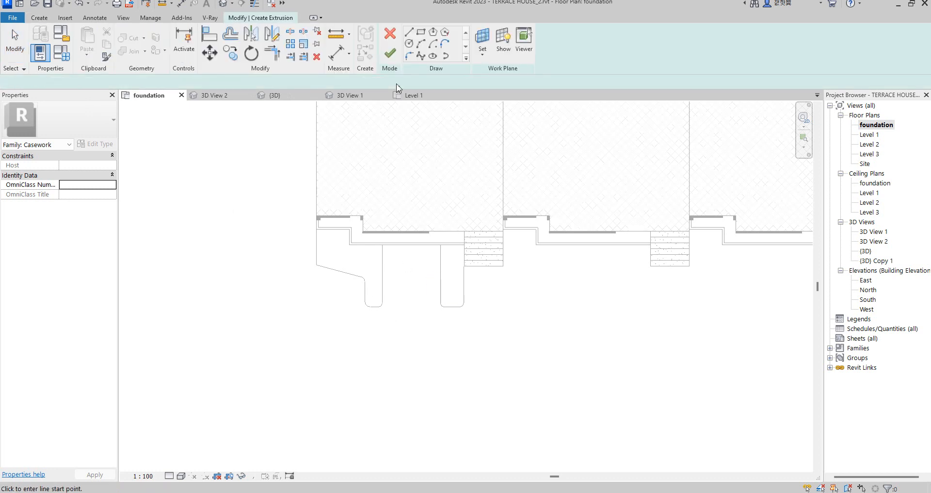
pyautogui.click(364, 306)
pyautogui.click(108, 236)
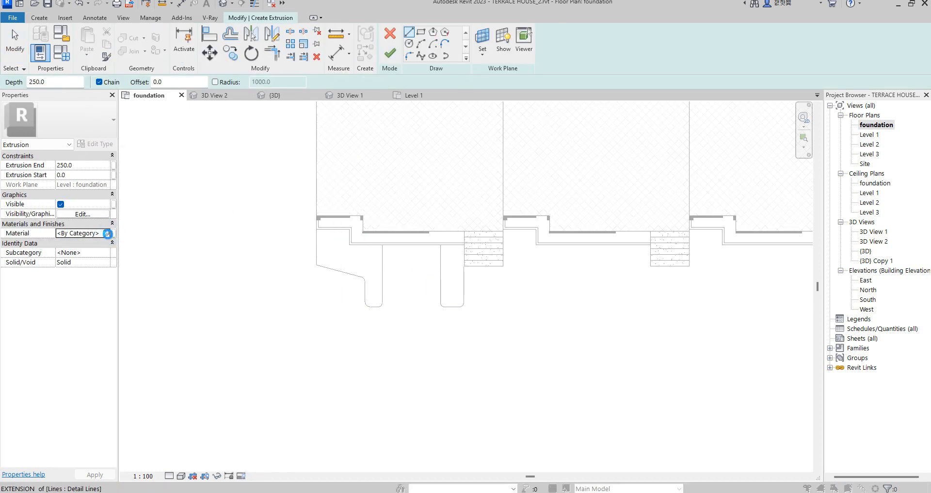
pyautogui.click(107, 233)
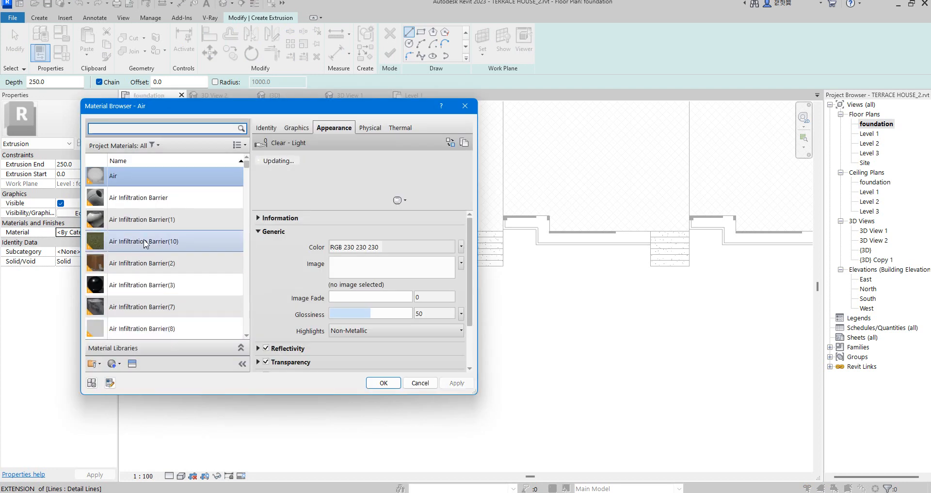
pyautogui.click(148, 241)
pyautogui.click(383, 383)
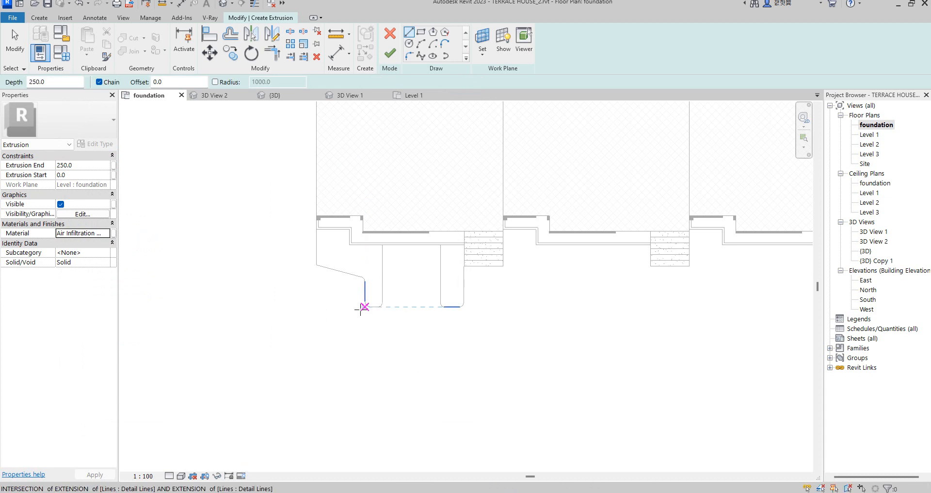
pyautogui.scroll(2, 356, 299)
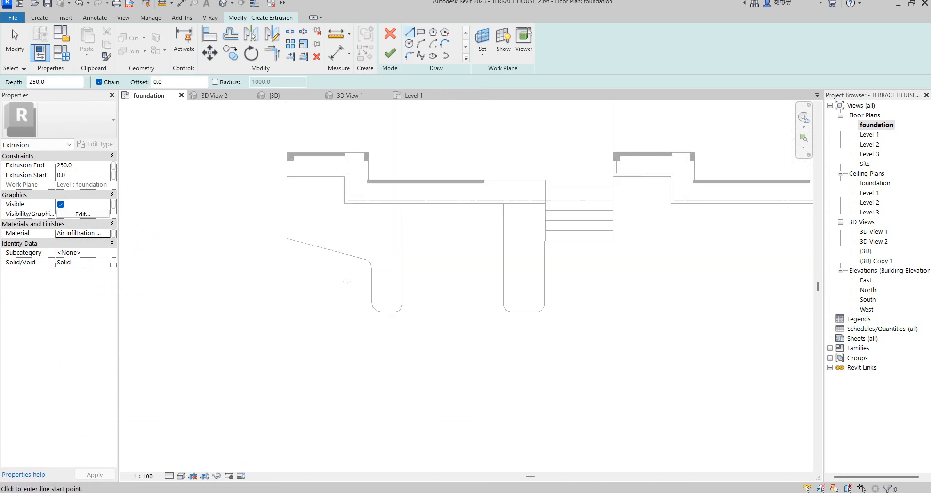
# - Pick the first front area's outer side line and the stepped edges along the house as extrusion sketch lines
pyautogui.click(465, 57)
pyautogui.click(432, 56)
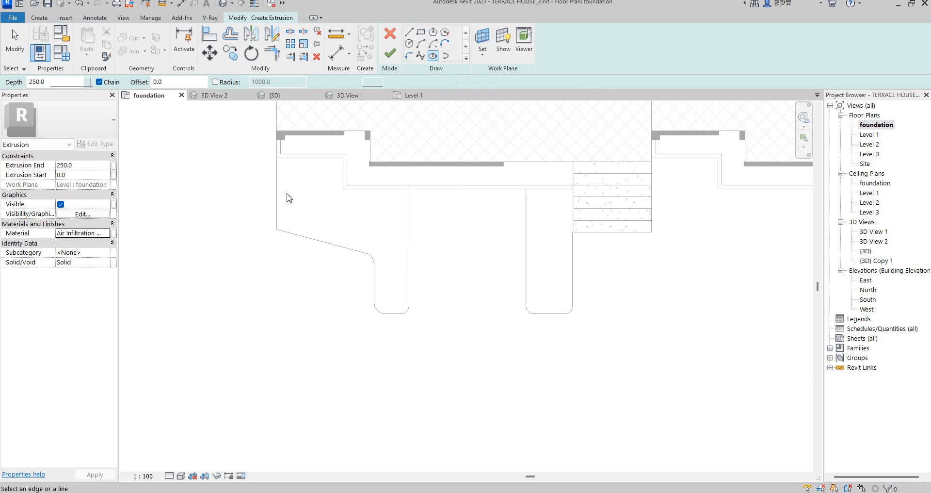
pyautogui.click(277, 194)
pyautogui.click(305, 159)
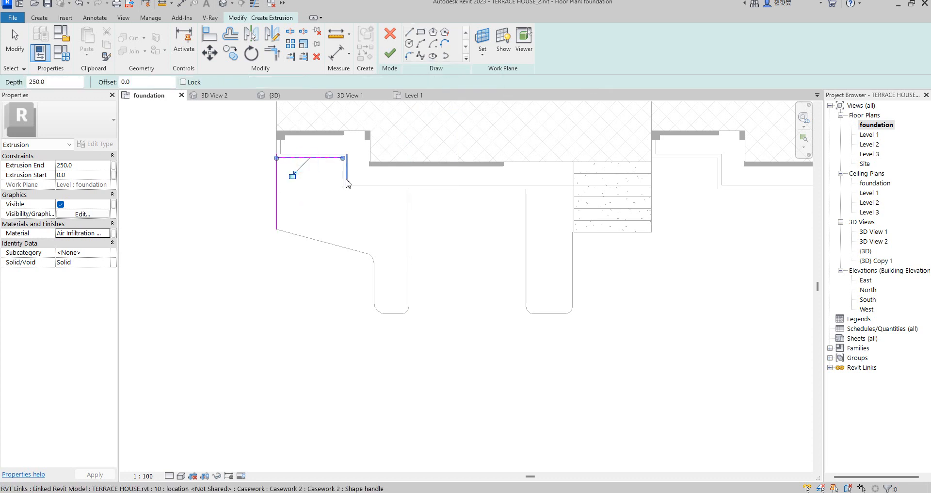
pyautogui.click(343, 175)
pyautogui.click(364, 193)
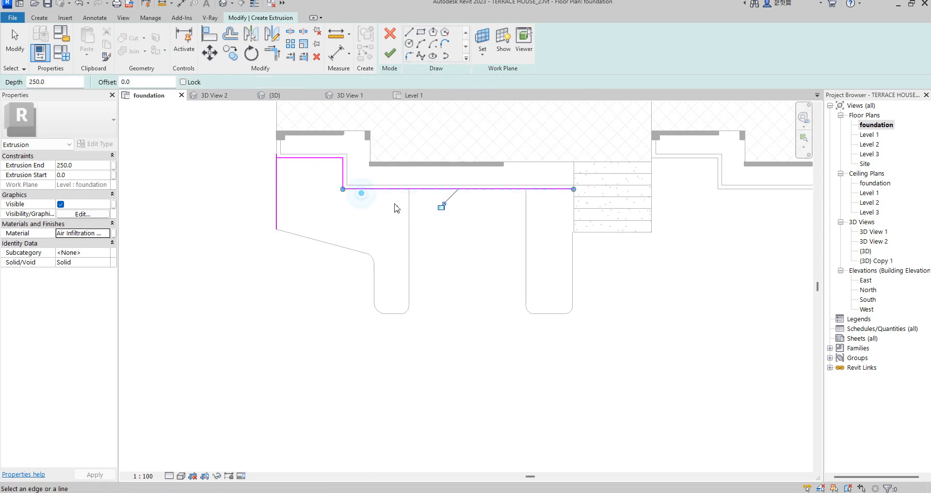
# - Pick the rest of the first front area's outline: the inner vertical line, rounded bottom corners, leg side and slanted edge
pyautogui.click(410, 233)
pyautogui.scroll(2, 405, 323)
pyautogui.click(410, 301)
pyautogui.click(386, 304)
pyautogui.click(357, 299)
pyautogui.click(350, 269)
pyautogui.click(322, 194)
pyautogui.scroll(-1, 340, 306)
pyautogui.scroll(-1, 338, 309)
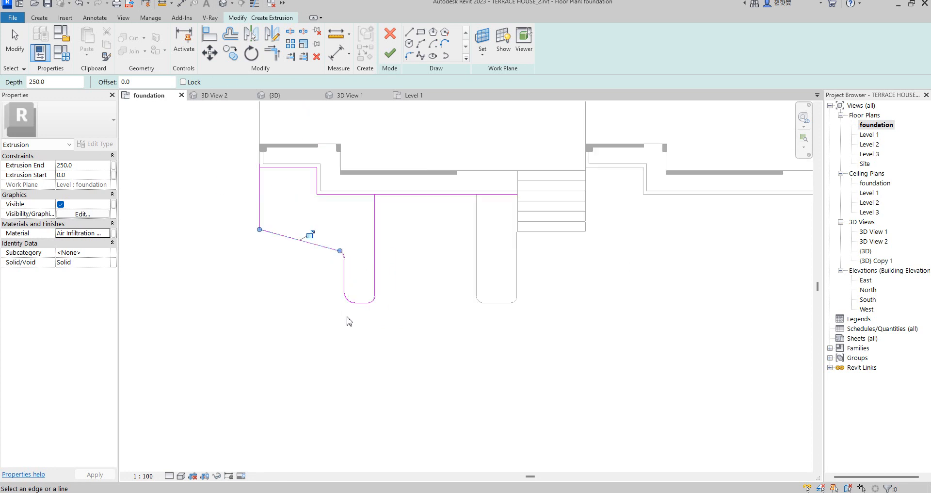
# - Trim the long horizontal sketch line to the first area's inner vertical line to form a corner
pyautogui.click(275, 55)
pyautogui.click(359, 194)
pyautogui.click(377, 211)
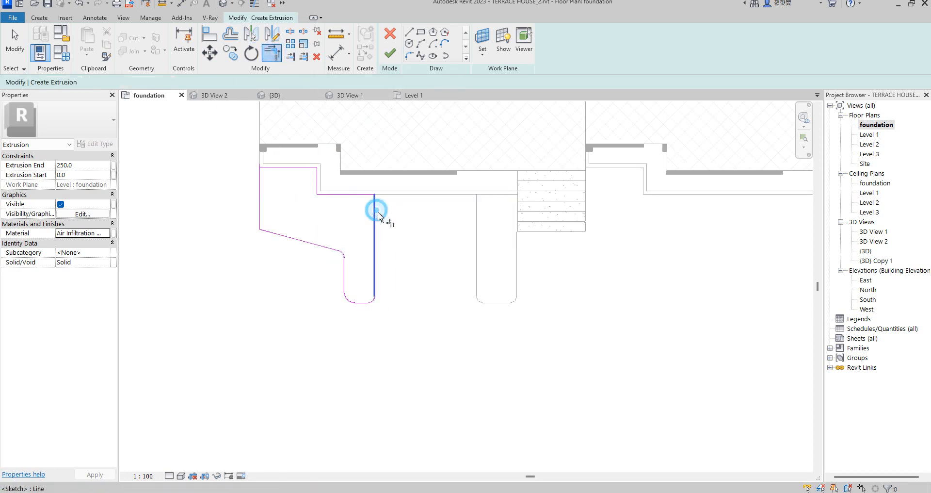
# - Pick the strip beside the stairs as sketch lines: the horizontal line along the house, both sides, the bottom edge and its rounded corners
pyautogui.scroll(-3, 378, 226)
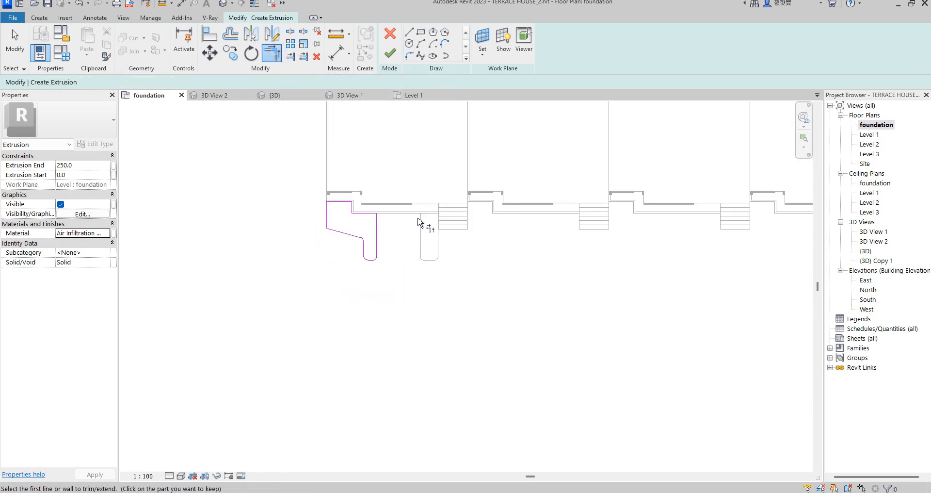
pyautogui.click(464, 60)
pyautogui.click(433, 57)
pyautogui.scroll(2, 427, 226)
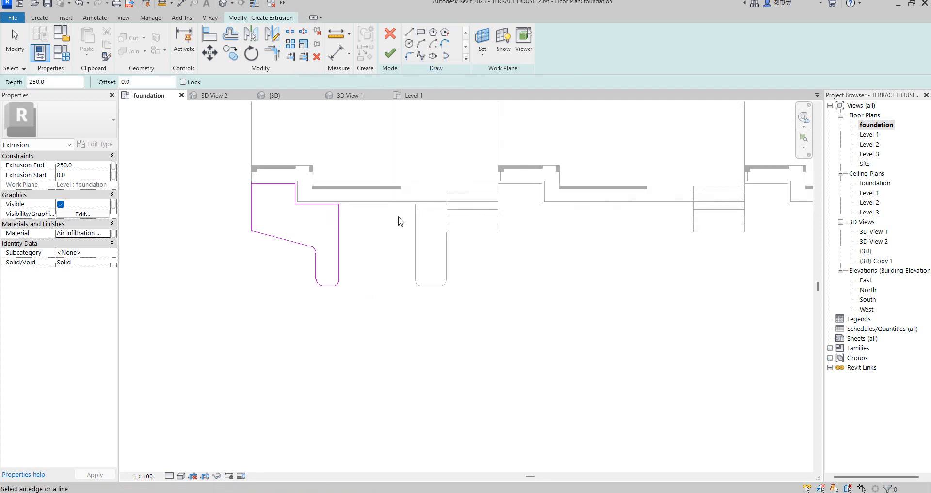
pyautogui.click(413, 219)
pyautogui.scroll(2, 429, 210)
pyautogui.click(428, 203)
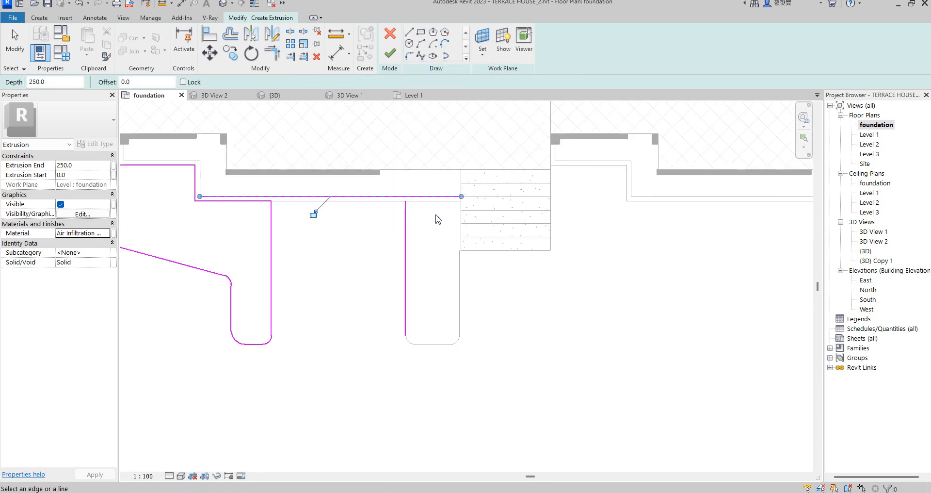
pyautogui.click(459, 278)
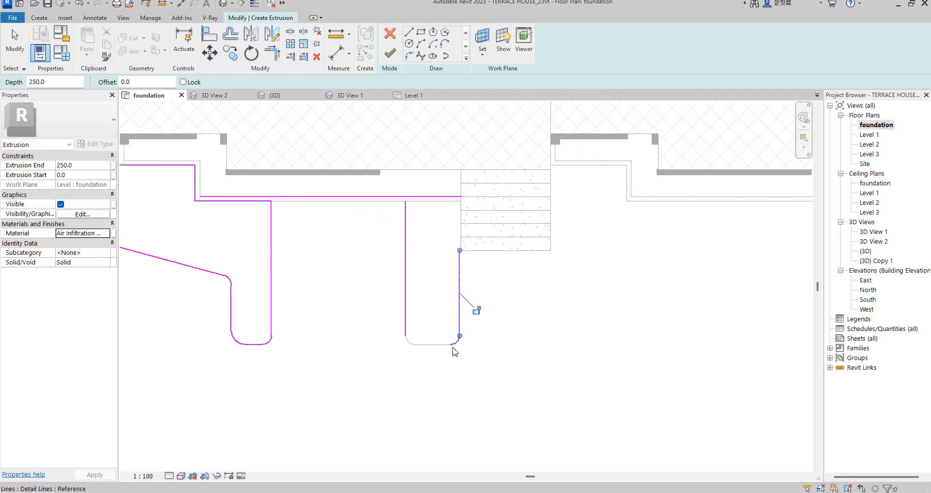
pyautogui.click(457, 345)
pyautogui.click(429, 344)
pyautogui.scroll(2, 407, 345)
pyautogui.click(406, 341)
# - Trim the upper horizontal line to both vertical sides of the stair strip to close its outline
pyautogui.scroll(-3, 407, 390)
pyautogui.click(271, 53)
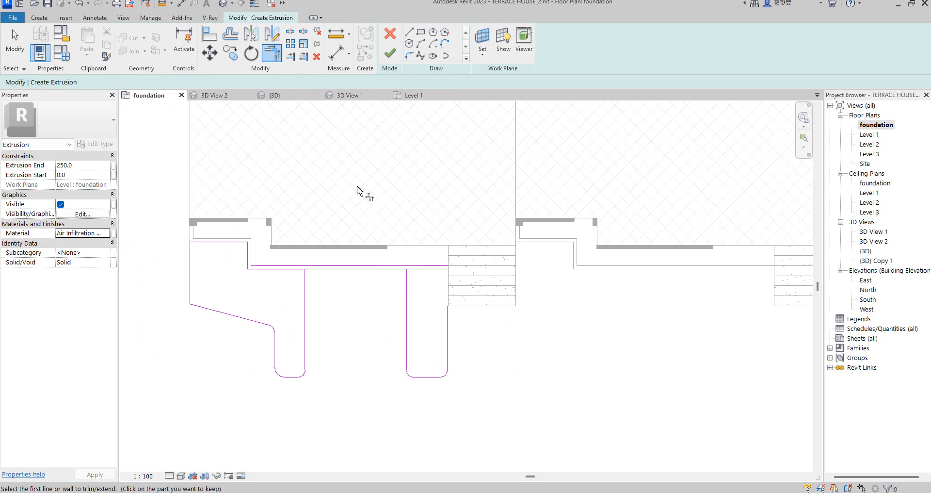
pyautogui.click(423, 262)
pyautogui.click(408, 283)
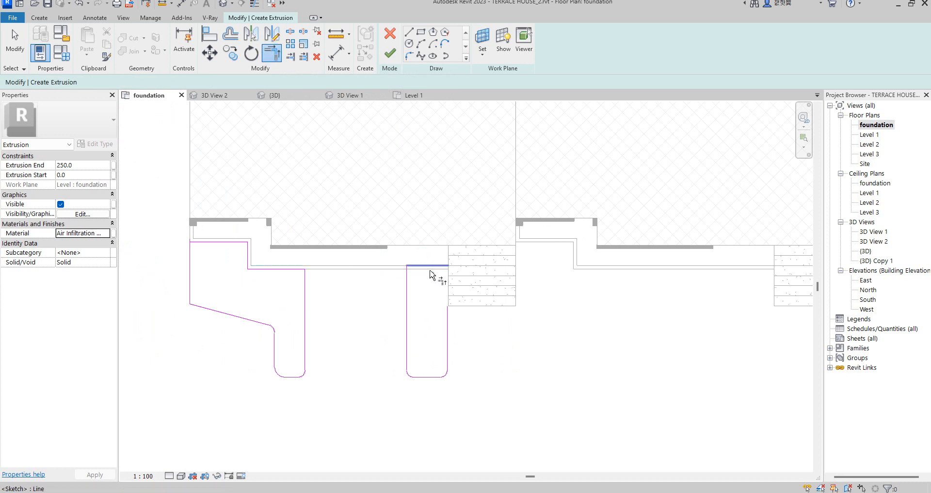
pyautogui.click(448, 328)
# - Trim the first area's upper horizontal and outer side lines into a clean corner and finish the extrusion
pyautogui.scroll(-2, 287, 250)
pyautogui.click(388, 54)
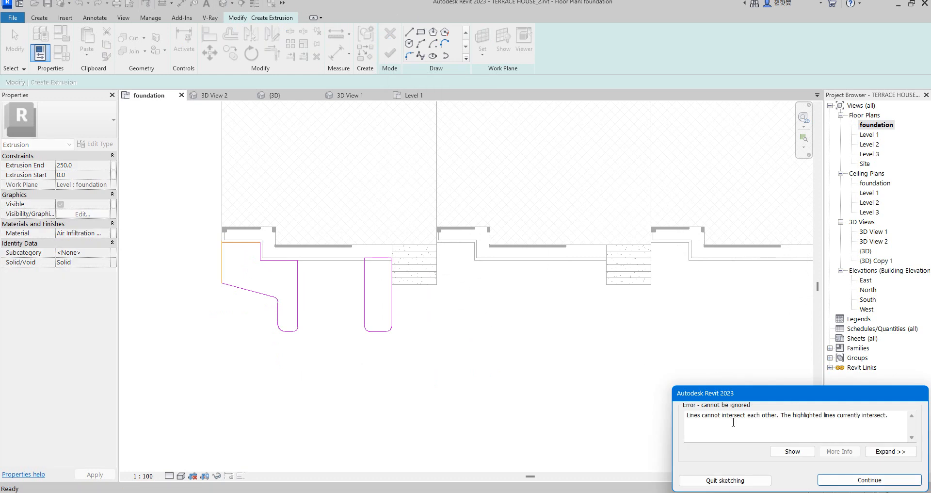
pyautogui.click(877, 480)
pyautogui.scroll(2, 247, 248)
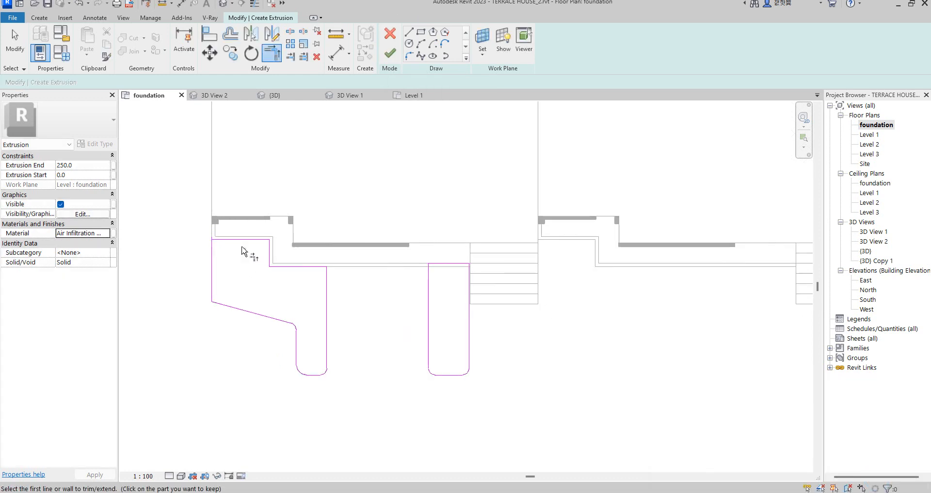
pyautogui.scroll(3, 271, 276)
pyautogui.click(251, 220)
pyautogui.click(150, 250)
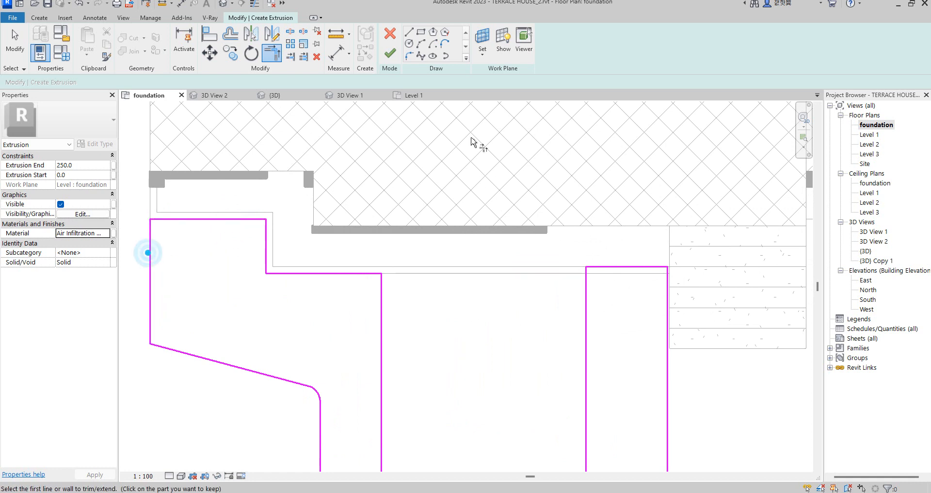
pyautogui.click(390, 54)
# - Copy the finished extrusion horizontally by 1 mm
pyautogui.scroll(-3, 406, 175)
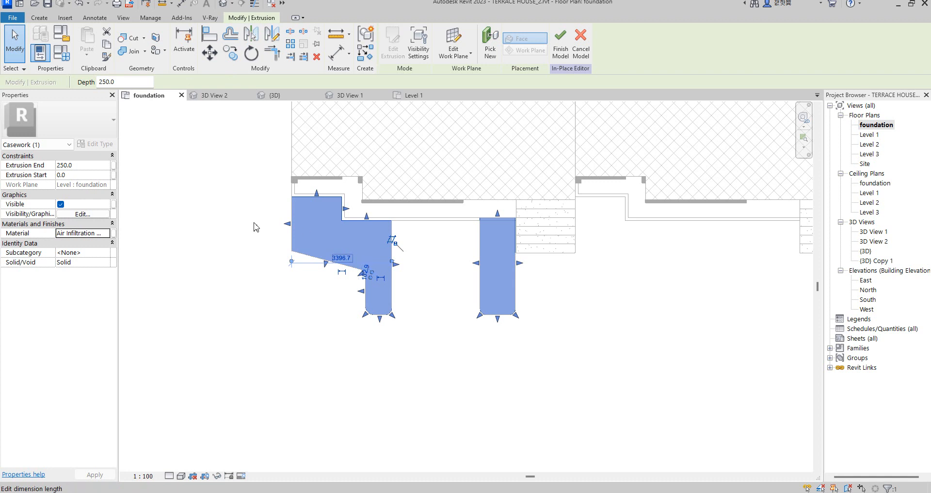
pyautogui.click(230, 53)
pyautogui.scroll(4, 391, 220)
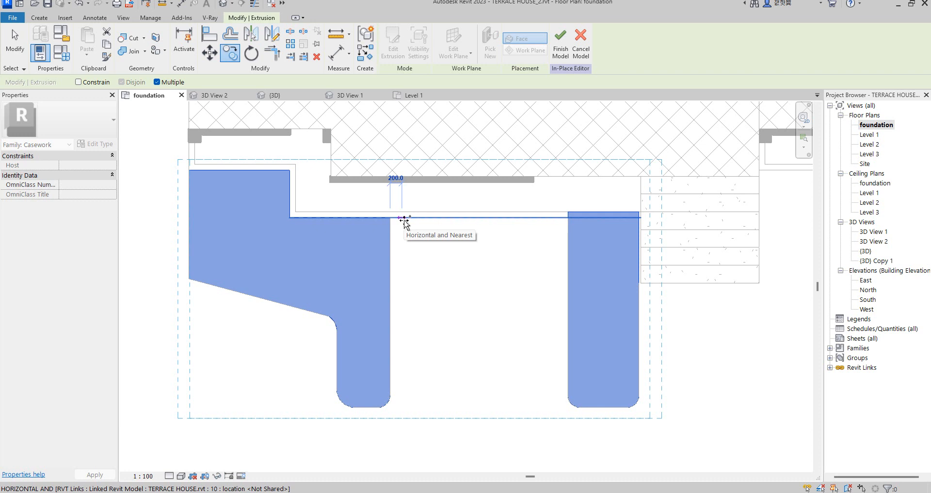
pyautogui.write('1')
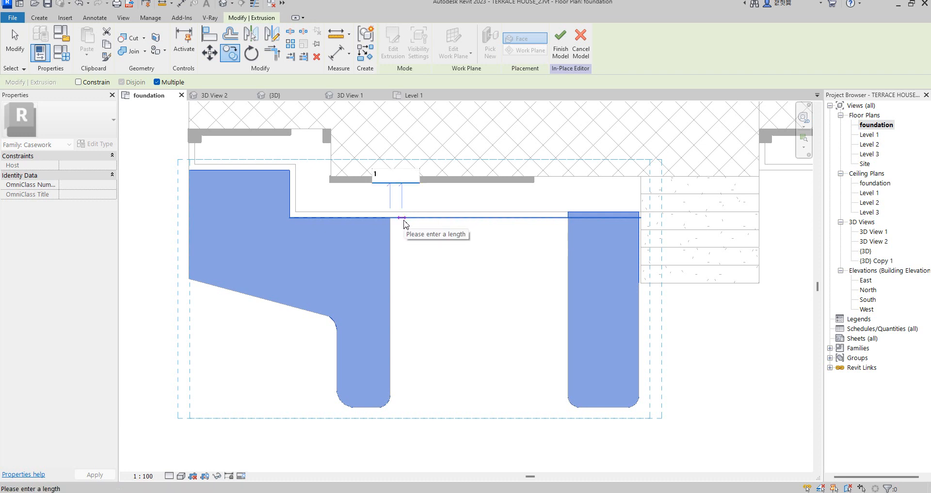
pyautogui.press('Return')
pyautogui.press('Escape')
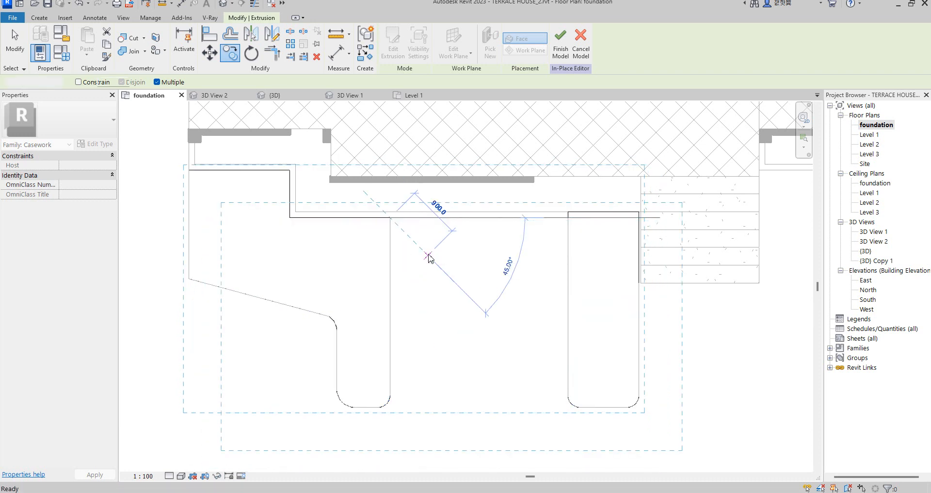
# - Edit an extrusion's sketch and offset copies of the first area's slanted edge, rounded leg and inner vertical line 150 mm outward
pyautogui.click(389, 266)
pyautogui.click(393, 44)
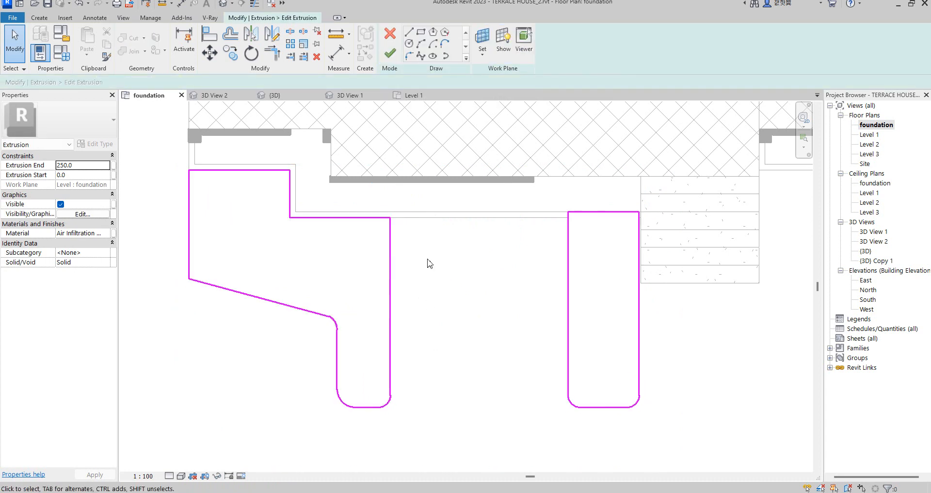
pyautogui.click(228, 39)
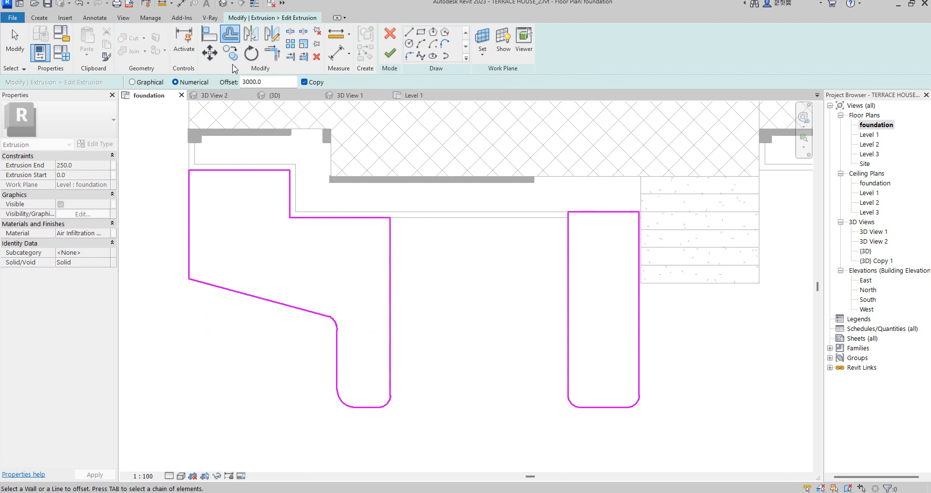
pyautogui.doubleClick(266, 81)
pyautogui.click(265, 307)
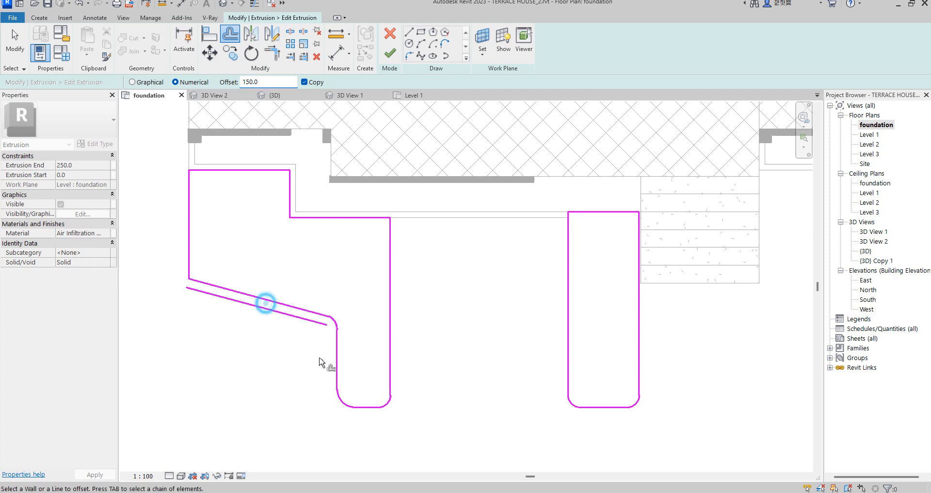
pyautogui.click(335, 332)
pyautogui.click(336, 352)
pyautogui.click(337, 403)
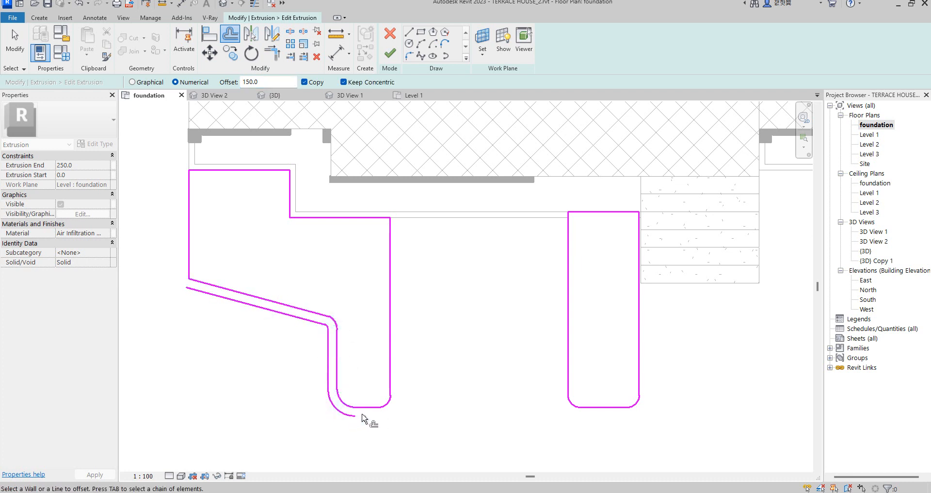
pyautogui.click(370, 408)
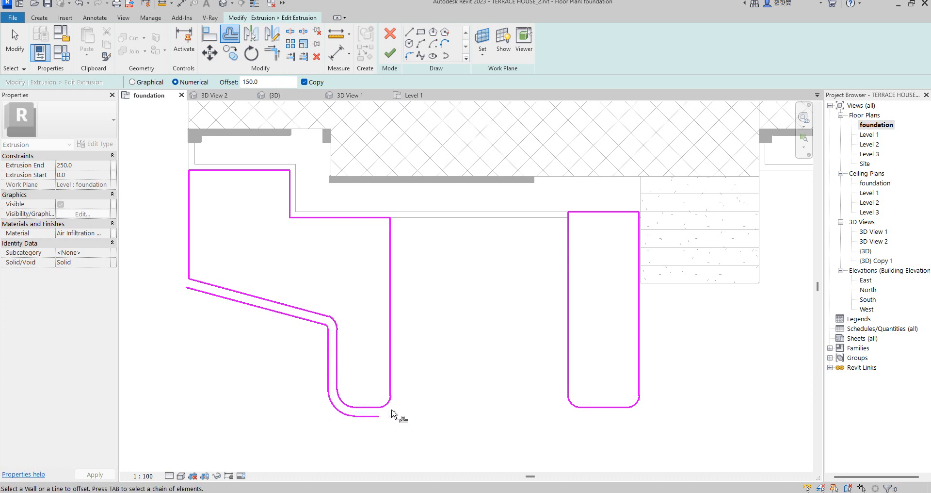
pyautogui.click(388, 403)
pyautogui.click(391, 364)
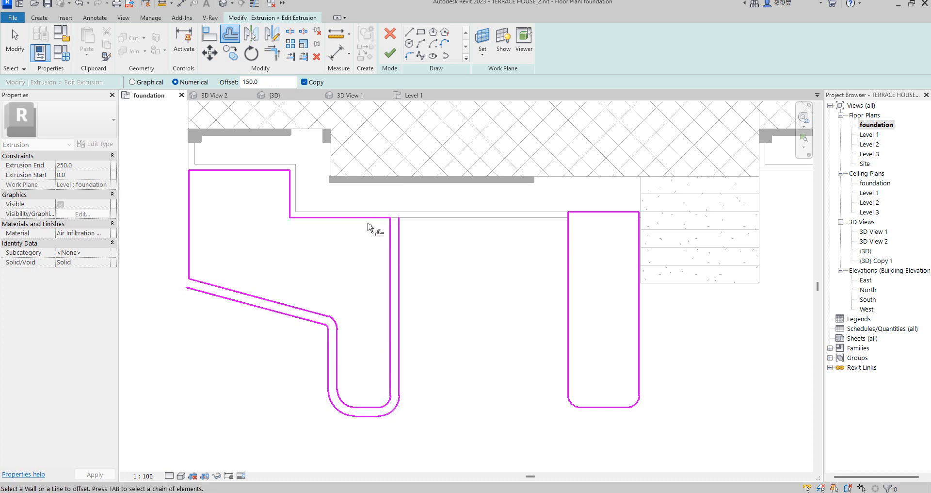
# - Offset copies of the first area's stepped upper edges and outer side line 150 mm outward
pyautogui.click(352, 214)
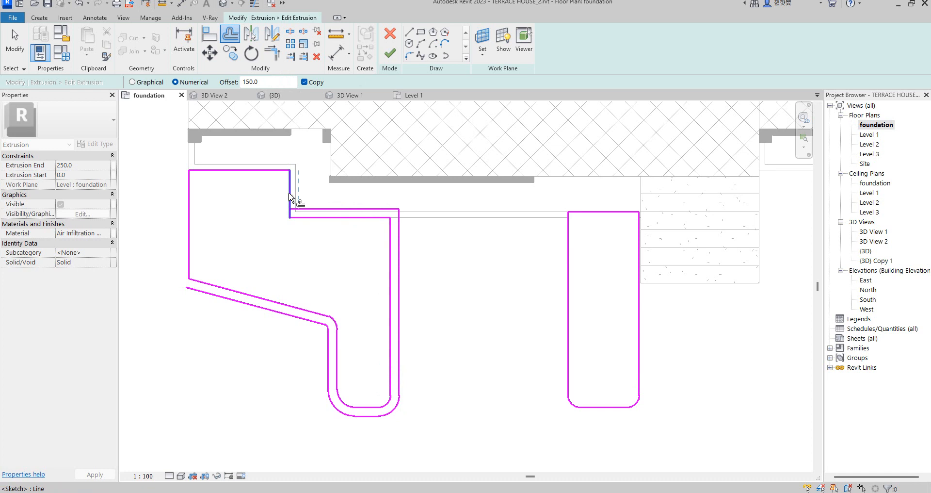
pyautogui.click(289, 196)
pyautogui.click(265, 171)
pyautogui.click(190, 210)
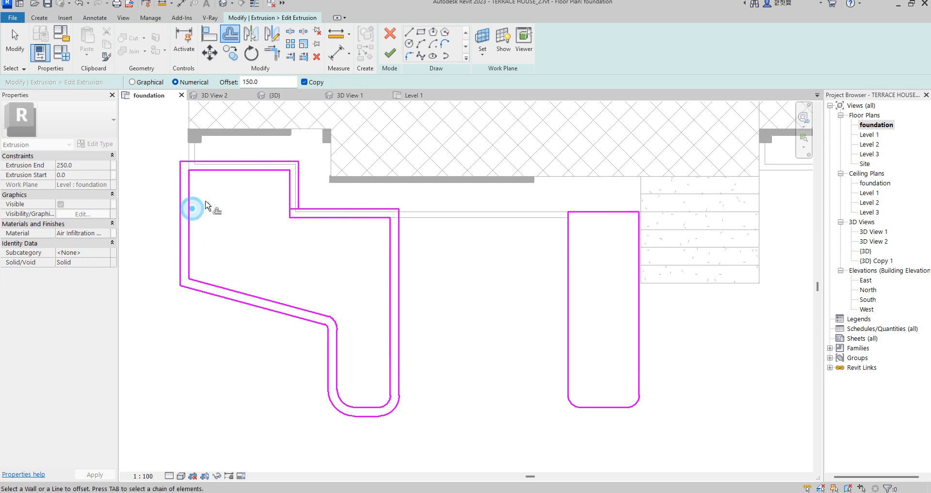
# - Offset copies of all sides and rounded corners of the stair strip's outline 150 mm outward
pyautogui.scroll(-3, 197, 213)
pyautogui.scroll(2, 330, 248)
pyautogui.click(421, 230)
pyautogui.scroll(3, 429, 339)
pyautogui.click(422, 348)
pyautogui.click(473, 358)
pyautogui.click(517, 343)
pyautogui.click(524, 298)
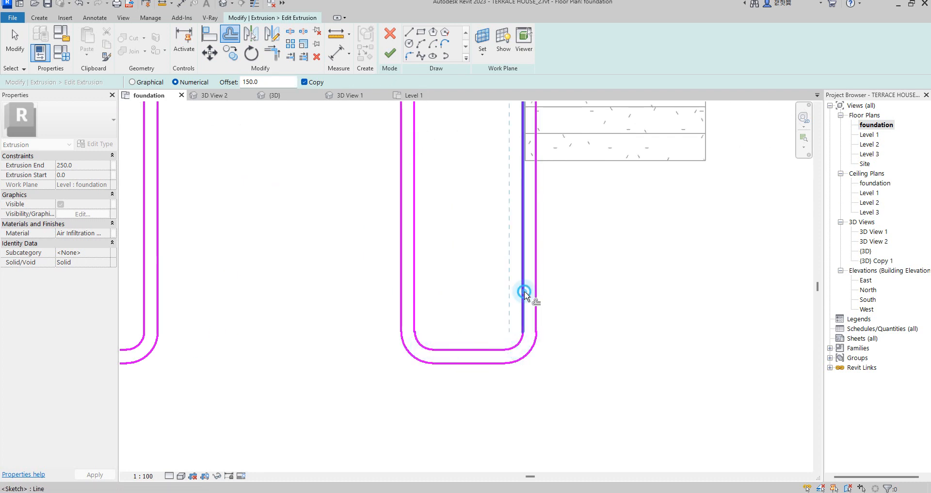
pyautogui.scroll(-2, 537, 427)
pyautogui.click(508, 210)
pyautogui.scroll(-3, 492, 309)
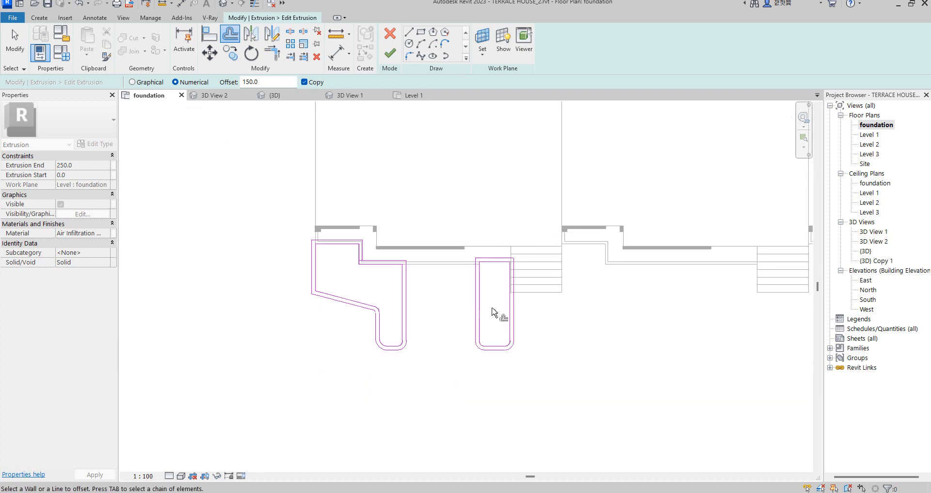
# - Try to finish the edited extrusion sketch with the offset outlines
pyautogui.scroll(2, 508, 292)
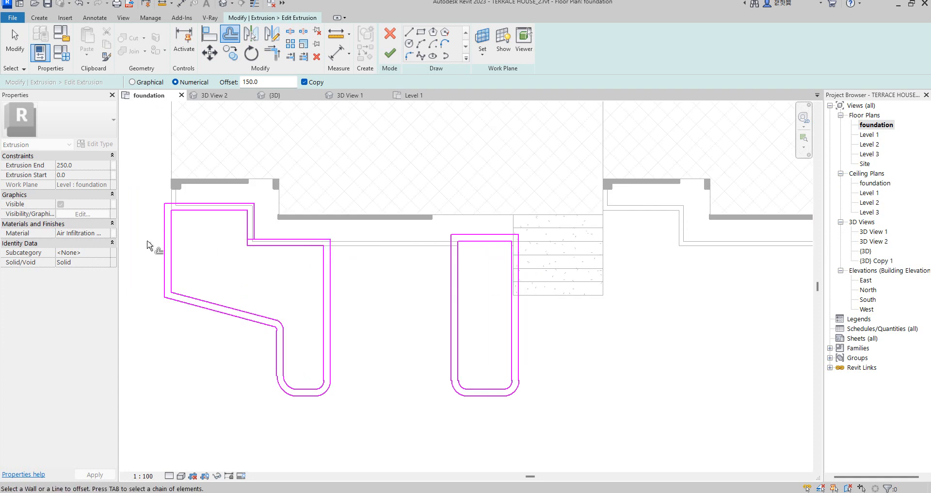
pyautogui.scroll(1, 305, 331)
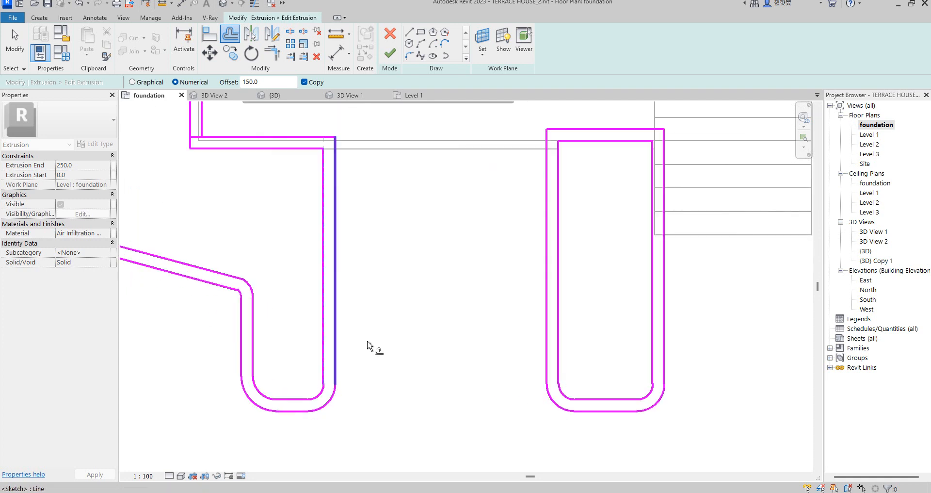
pyautogui.scroll(-2, 349, 369)
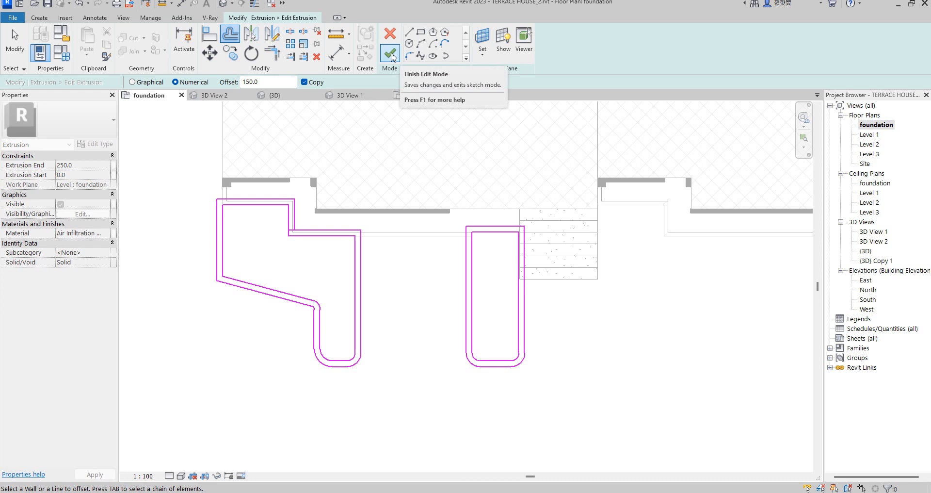
pyautogui.click(392, 57)
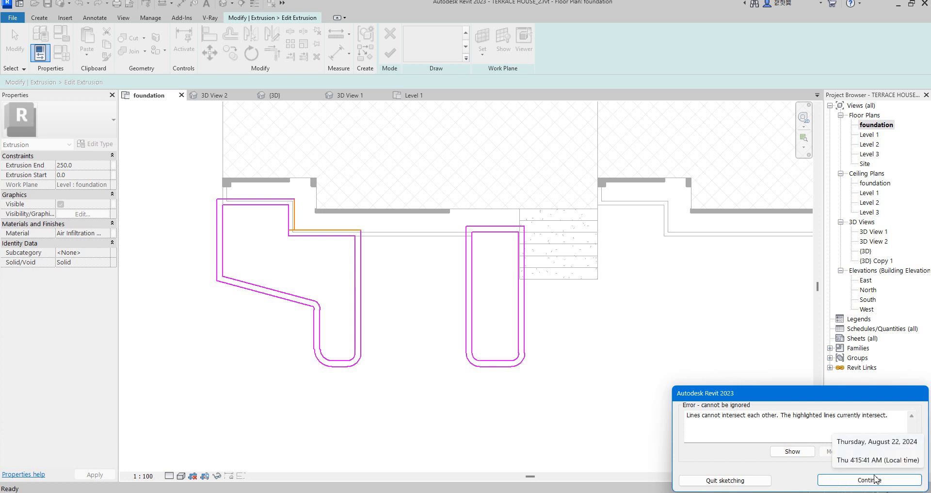
pyautogui.click(880, 480)
pyautogui.press('o')
pyautogui.press('f')
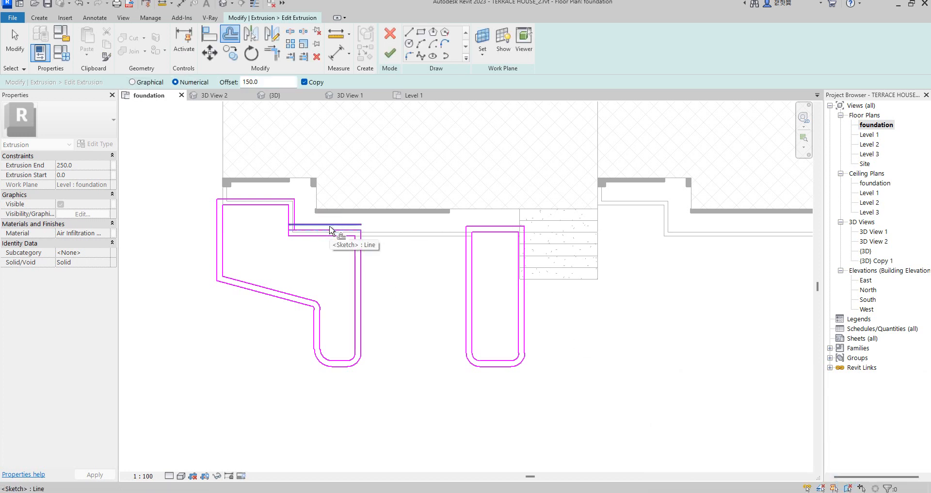
pyautogui.click(331, 228)
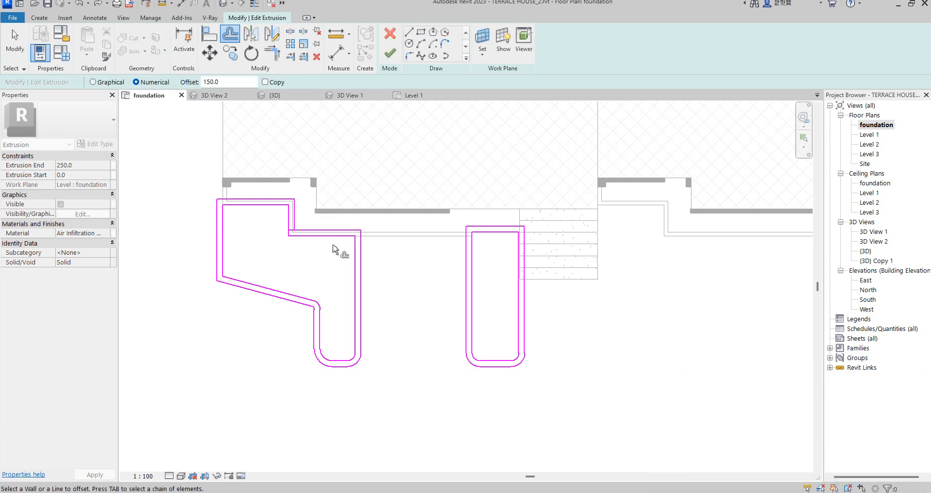
# - Trim the offset lines into a clean corner at the first area's step and finish the border extrusion's sketch
pyautogui.click(273, 52)
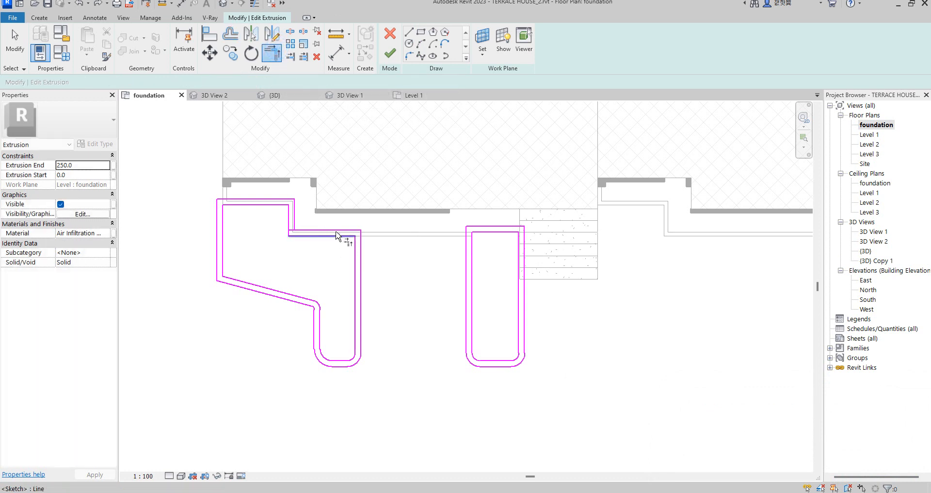
pyautogui.click(297, 217)
pyautogui.scroll(-4, 369, 292)
pyautogui.scroll(3, 388, 303)
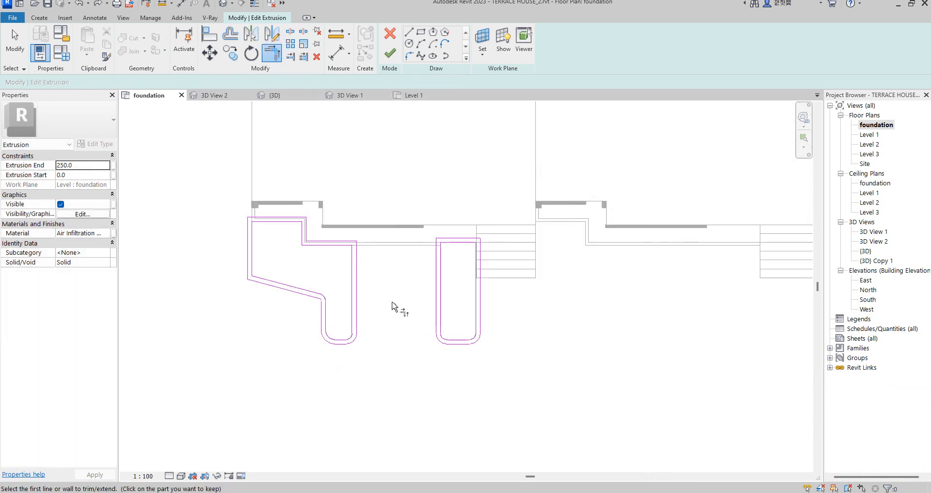
pyautogui.click(389, 54)
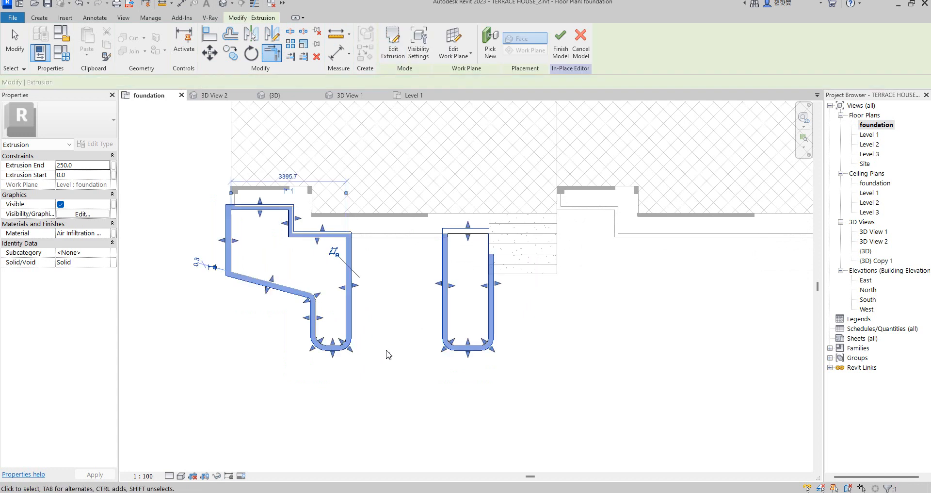
# - Set the border extrusion's end to 170 and assign it the material Air Infiltration Barrier(1)
pyautogui.click(88, 167)
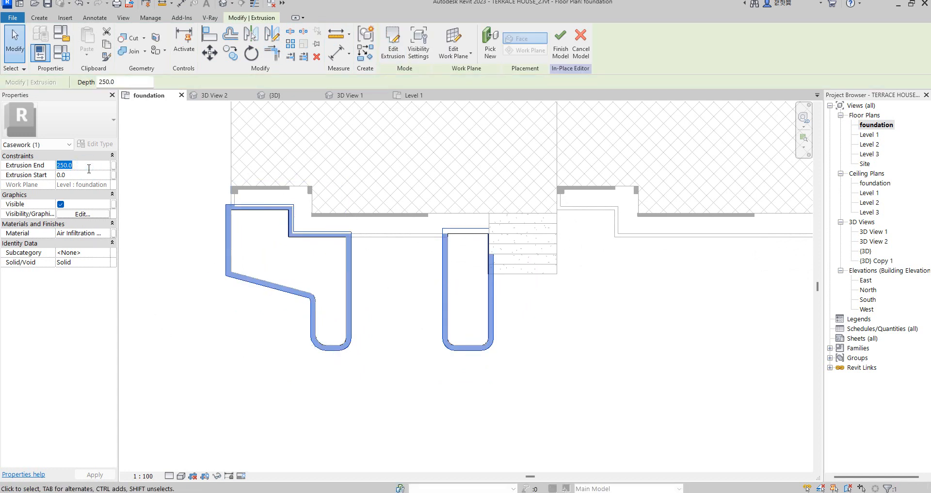
pyautogui.click(108, 234)
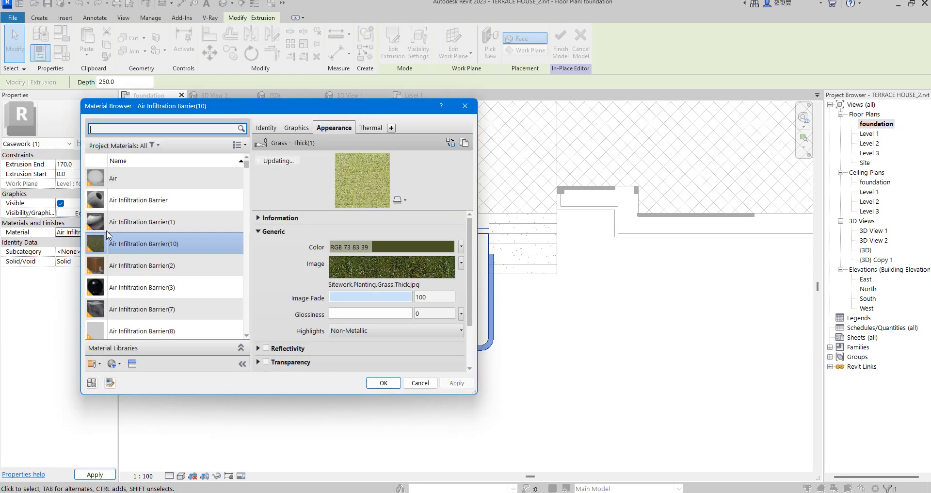
pyautogui.click(140, 222)
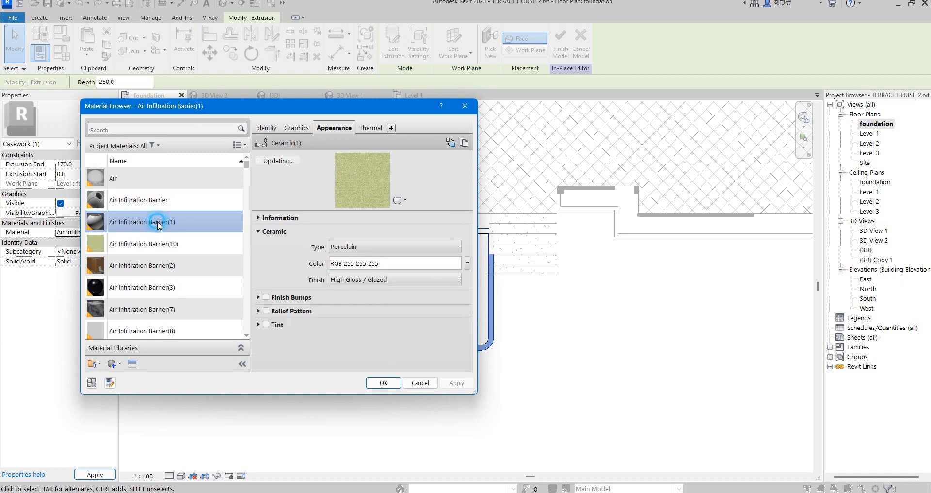
pyautogui.doubleClick(157, 223)
pyautogui.scroll(-3, 412, 356)
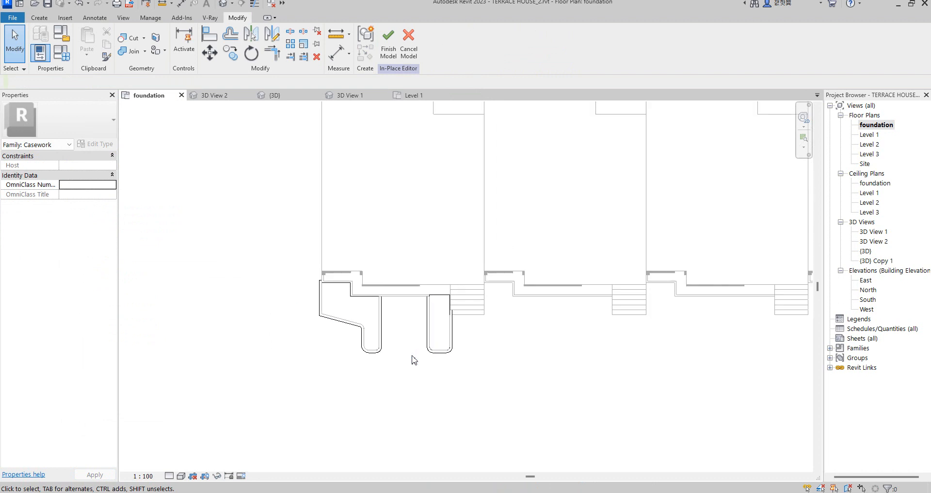
# - Examine the grass areas and their borders in front of the first house in the default 3D view
pyautogui.scroll(2, 427, 273)
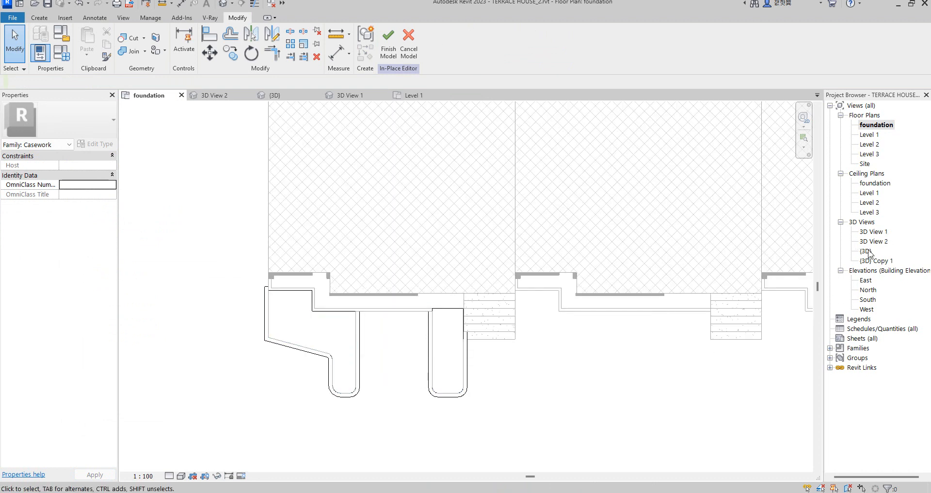
pyautogui.doubleClick(867, 252)
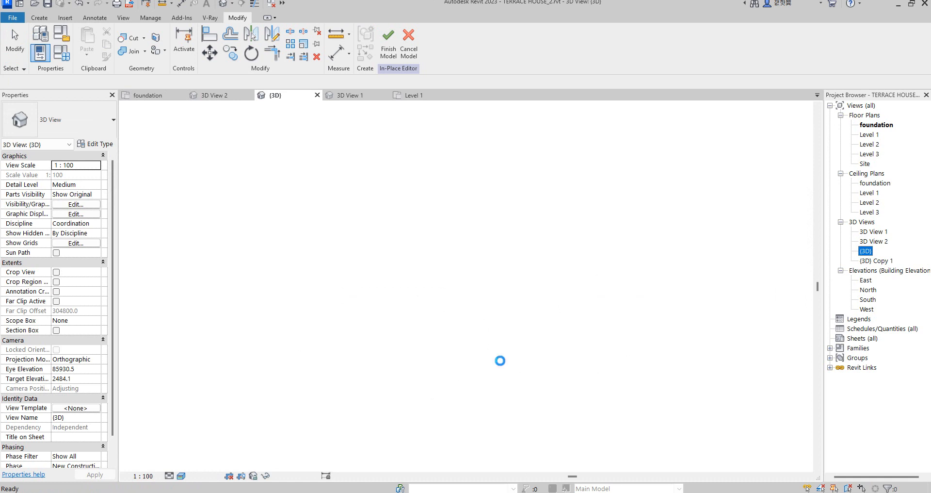
pyautogui.scroll(6, 316, 278)
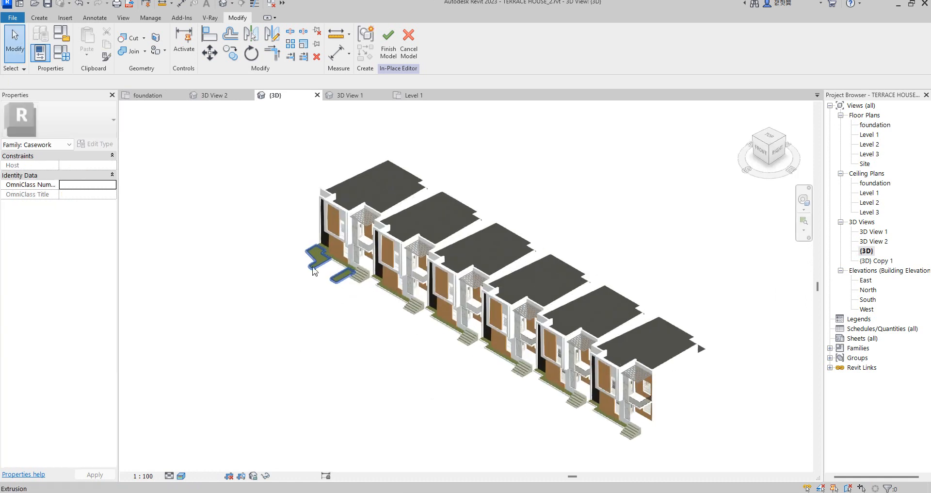
pyautogui.scroll(1, 316, 277)
pyautogui.scroll(-5, 437, 301)
pyautogui.scroll(6, 469, 227)
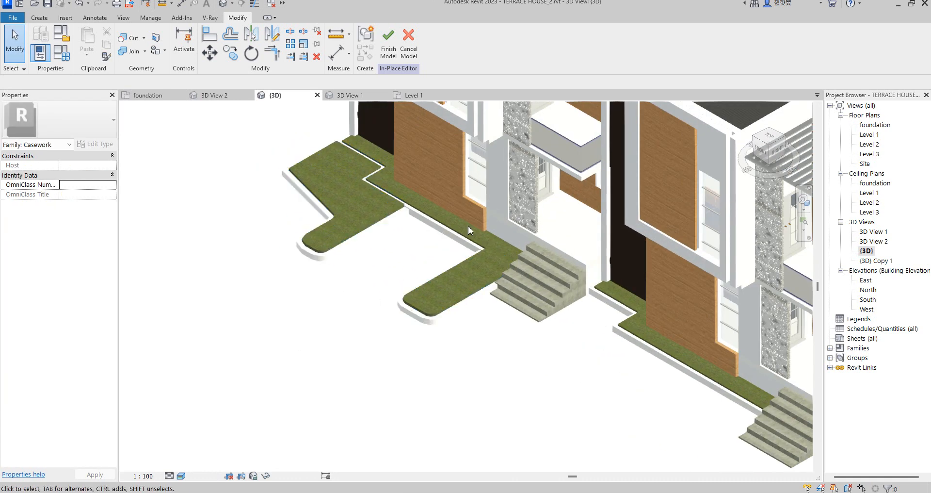
pyautogui.scroll(-4, 425, 295)
pyautogui.scroll(2, 426, 315)
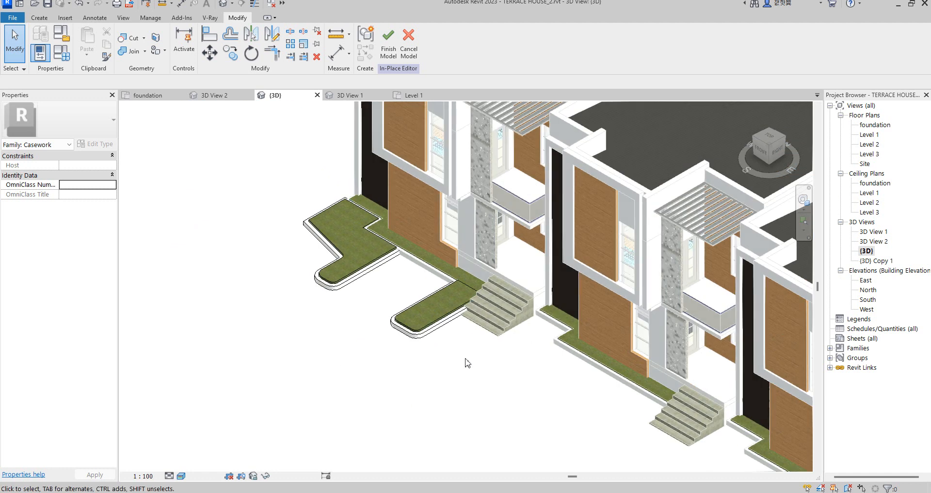
pyautogui.scroll(-5, 450, 290)
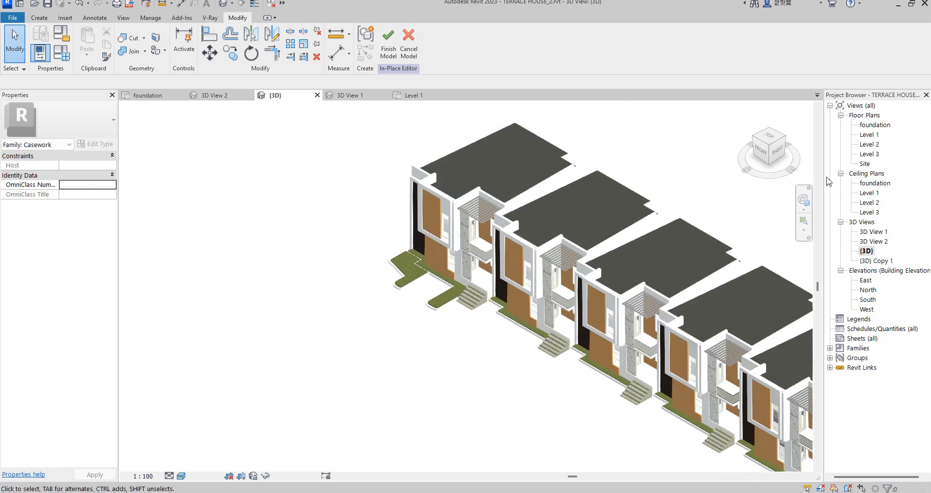
# - On the foundation plan, copy the first house's front areas and borders to the second house, using the houses' upper corners as reference points
pyautogui.doubleClick(875, 125)
pyautogui.scroll(-3, 577, 203)
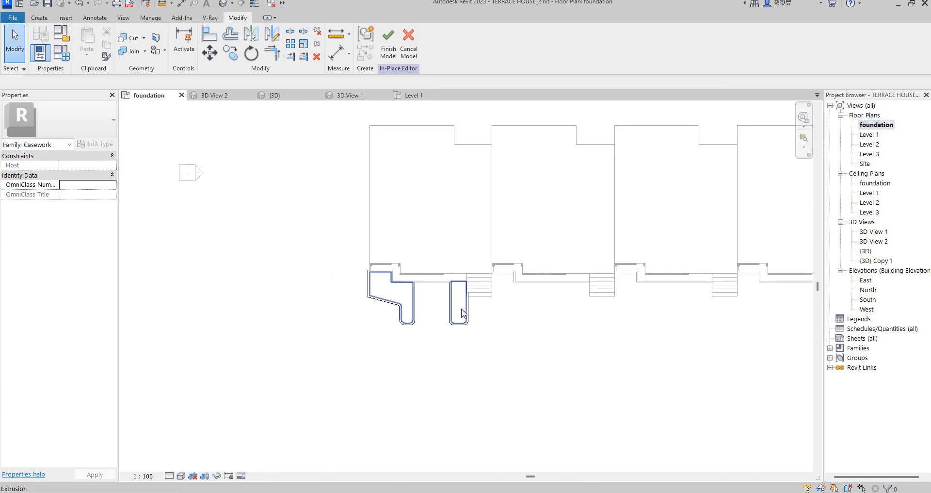
pyautogui.moveTo(494, 343); pyautogui.dragTo(450, 332)
pyautogui.moveTo(357, 247); pyautogui.dragTo(482, 345)
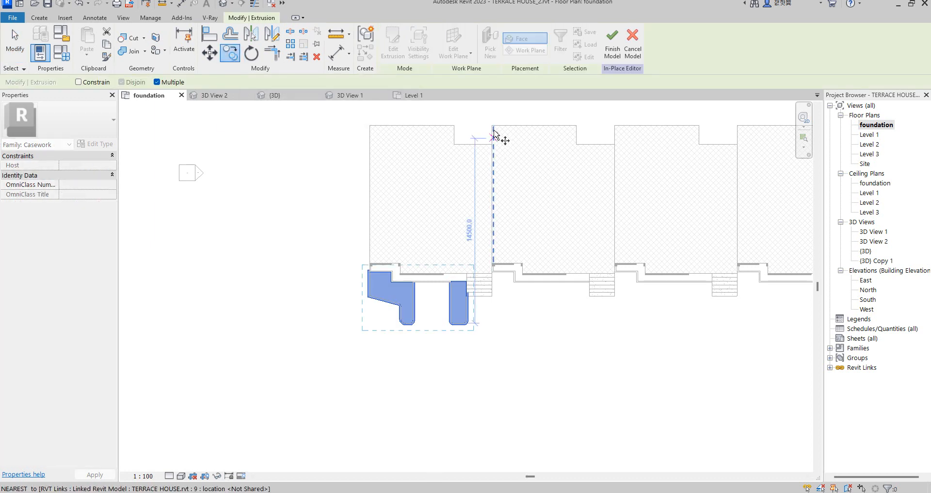
pyautogui.click(369, 126)
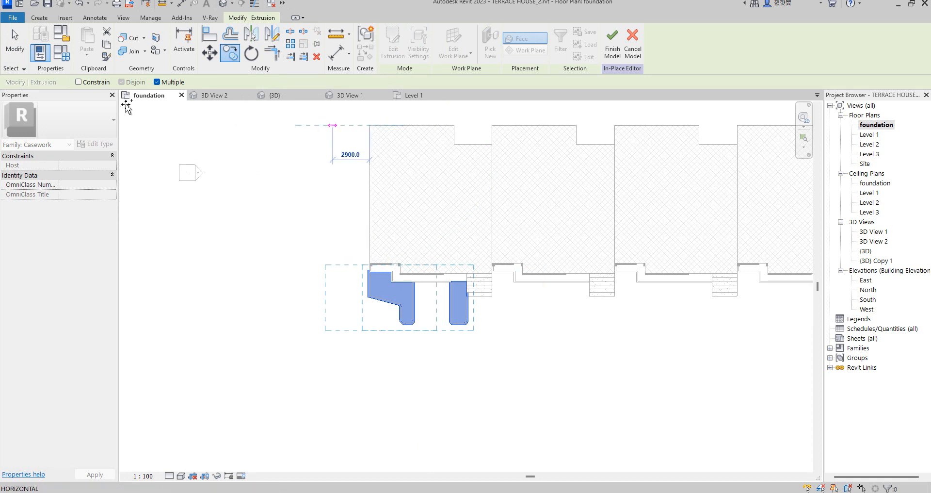
pyautogui.click(492, 126)
pyautogui.click(615, 126)
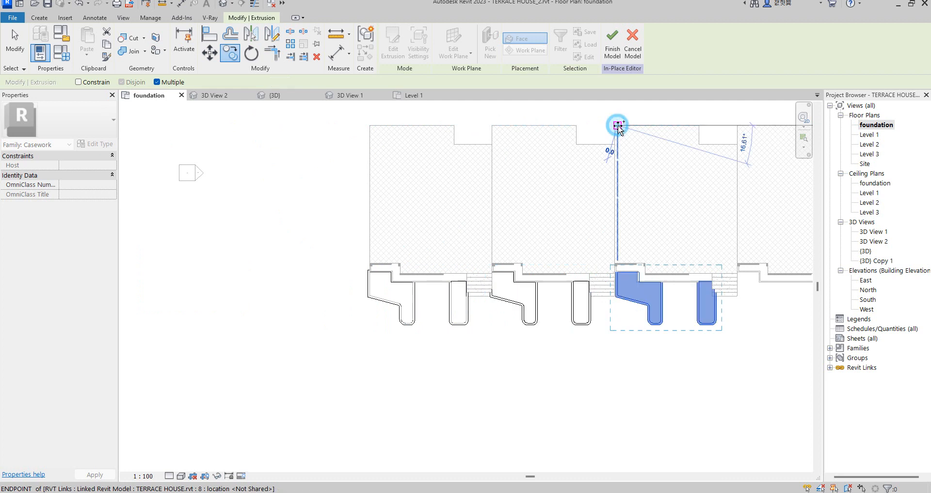
pyautogui.press('Escape')
pyautogui.press('Escape')
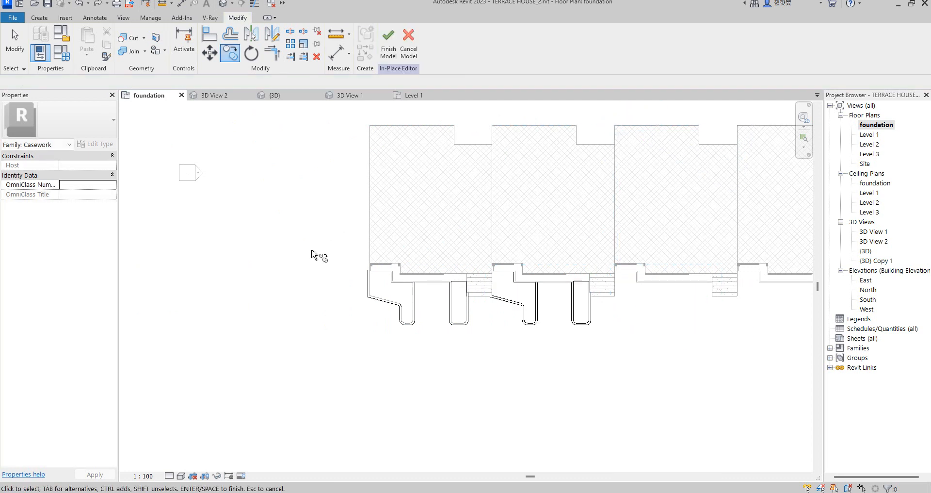
# - Copy the second house's front areas and borders to the third and fourth houses, using matching house corners
pyautogui.scroll(-2, 315, 241)
pyautogui.scroll(2, 303, 241)
pyautogui.moveTo(280, 223); pyautogui.dragTo(427, 370)
pyautogui.moveTo(424, 226); pyautogui.dragTo(539, 323)
pyautogui.click(251, 35)
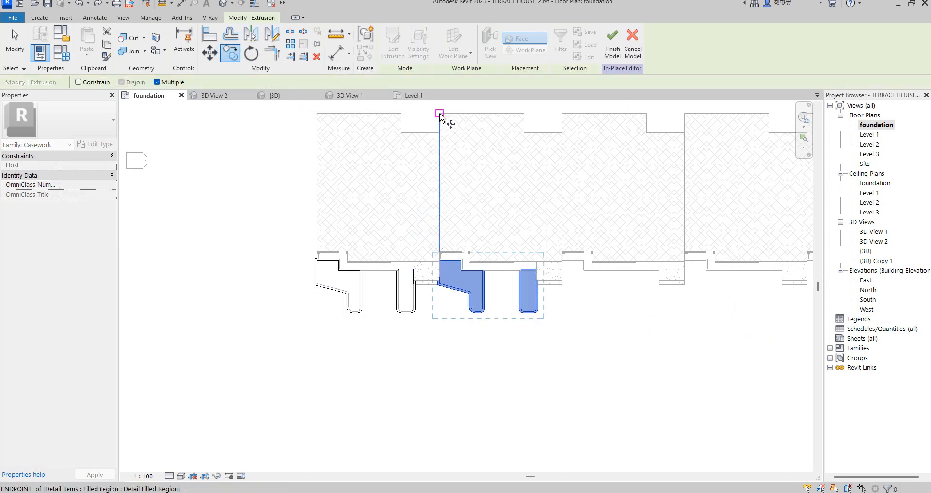
pyautogui.scroll(2, 573, 114)
pyautogui.scroll(2, 554, 114)
pyautogui.click(554, 114)
pyautogui.scroll(-6, 373, 212)
pyautogui.scroll(2, 461, 200)
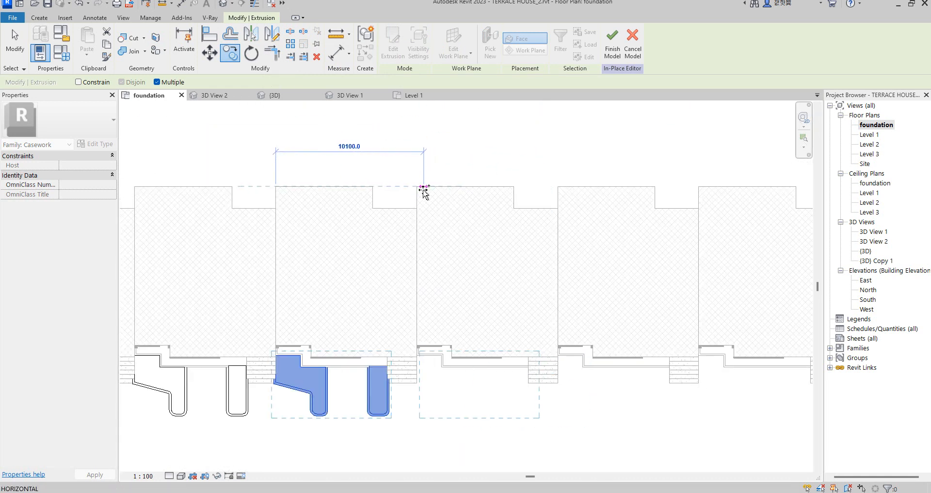
pyautogui.scroll(2, 417, 188)
pyautogui.scroll(-2, 510, 197)
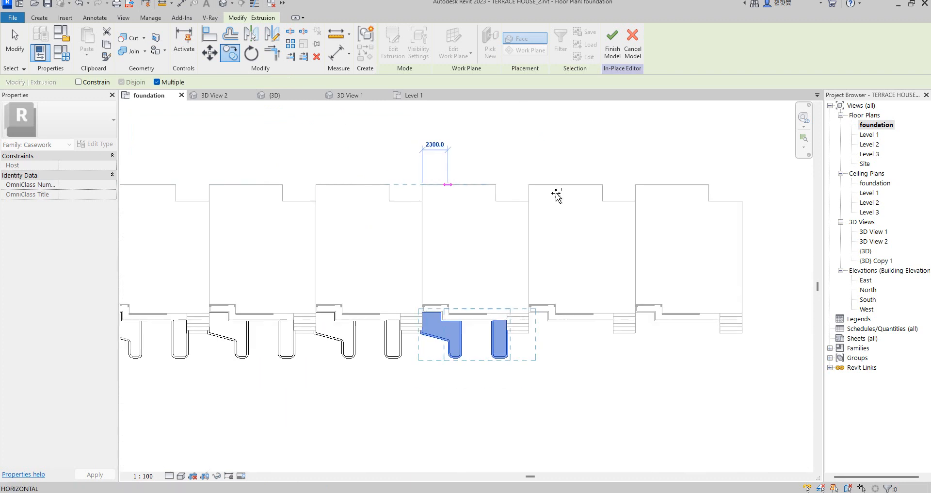
# - Place further copies of the front areas and borders at the fifth and sixth houses and end the copying
pyautogui.scroll(2, 504, 189)
pyautogui.click(487, 178)
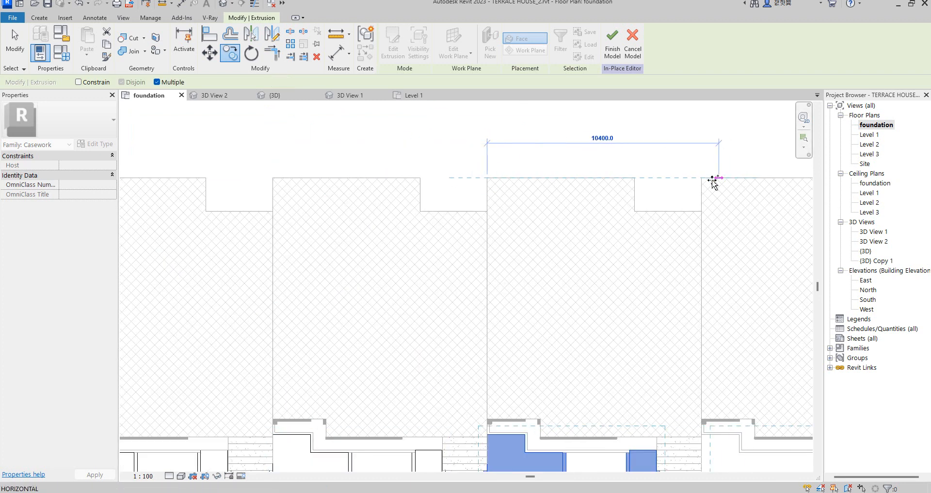
pyautogui.scroll(-3, 701, 178)
pyautogui.scroll(-2, 579, 182)
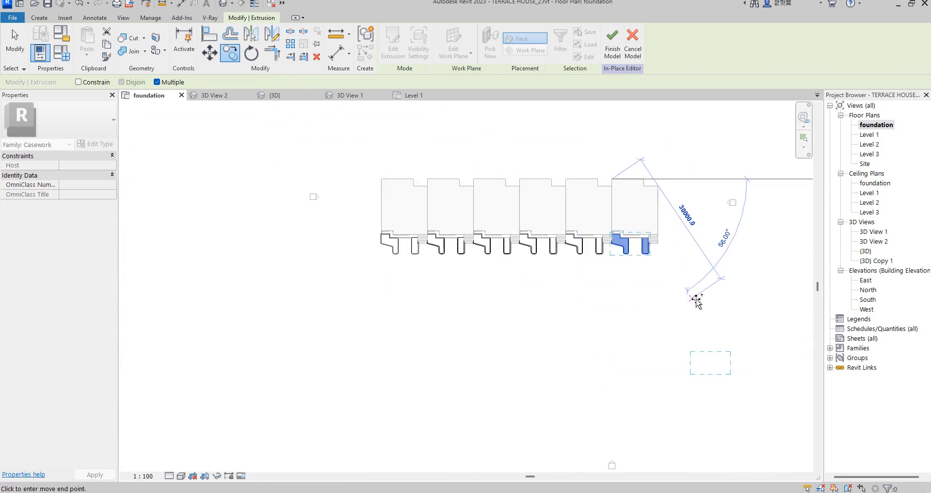
pyautogui.press('Escape')
pyautogui.press('Escape')
# - Finish the in-place model containing the front areas and borders of all six houses
pyautogui.scroll(3, 553, 262)
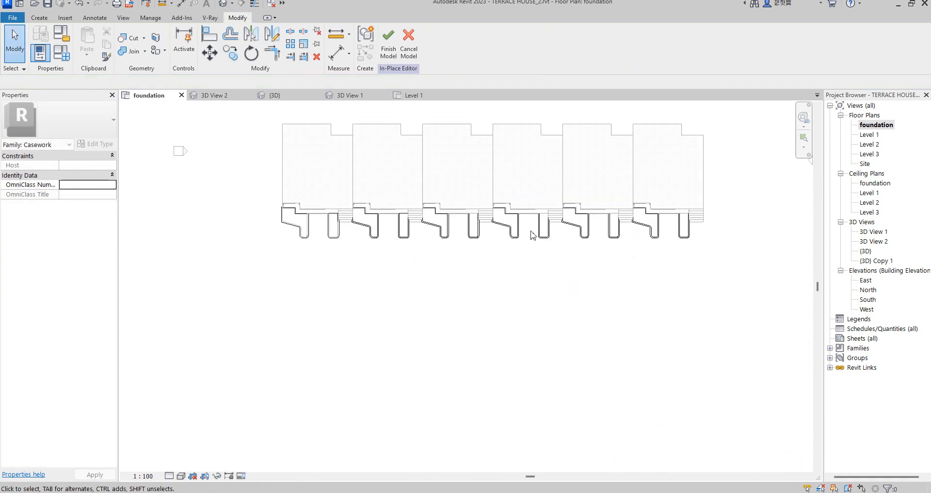
pyautogui.scroll(-1, 543, 252)
pyautogui.scroll(-1, 537, 243)
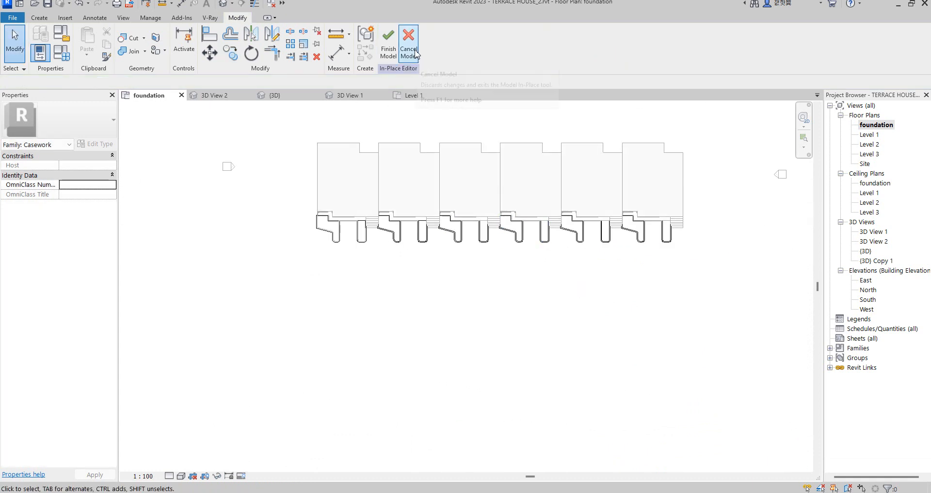
pyautogui.click(394, 49)
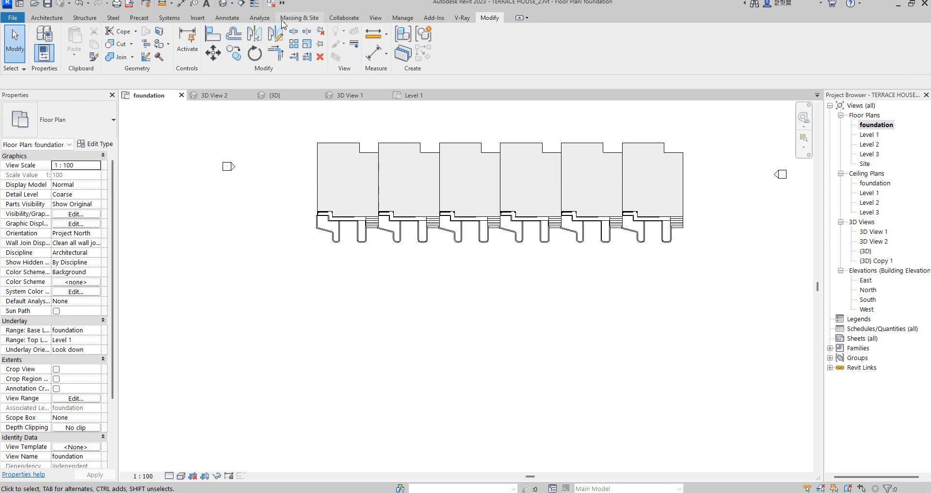
# - Start a new in-place model component in the Roads category with the name Roads 1
pyautogui.click(302, 23)
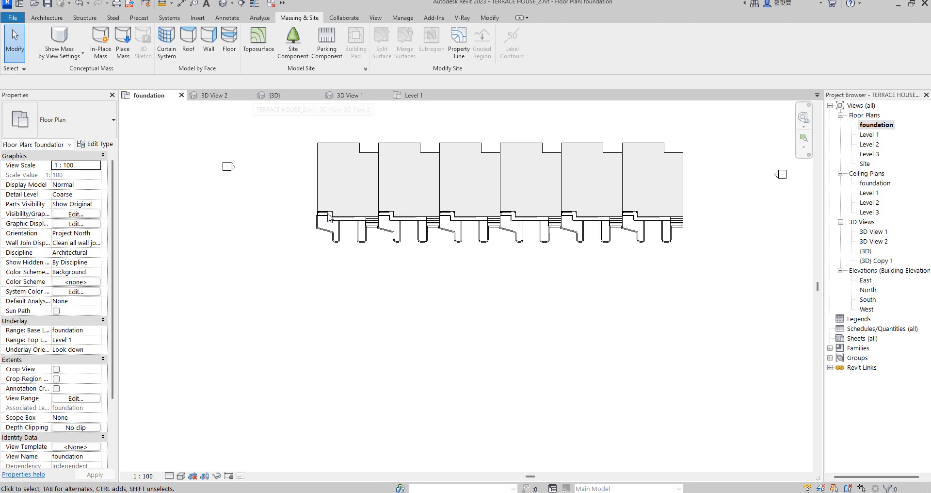
pyautogui.click(51, 19)
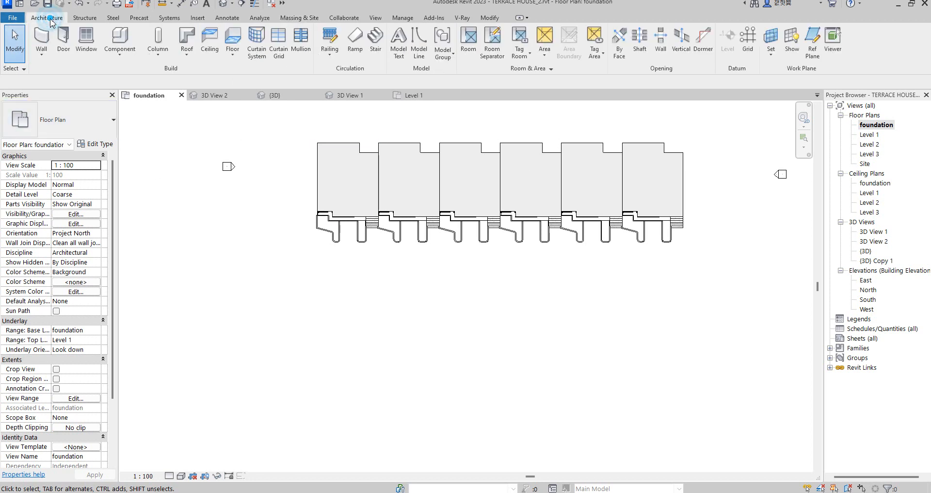
pyautogui.click(111, 54)
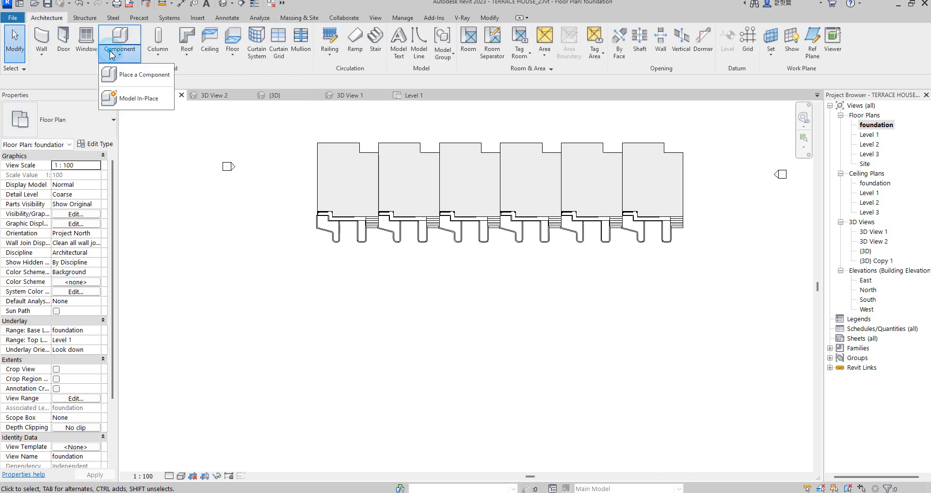
pyautogui.click(132, 104)
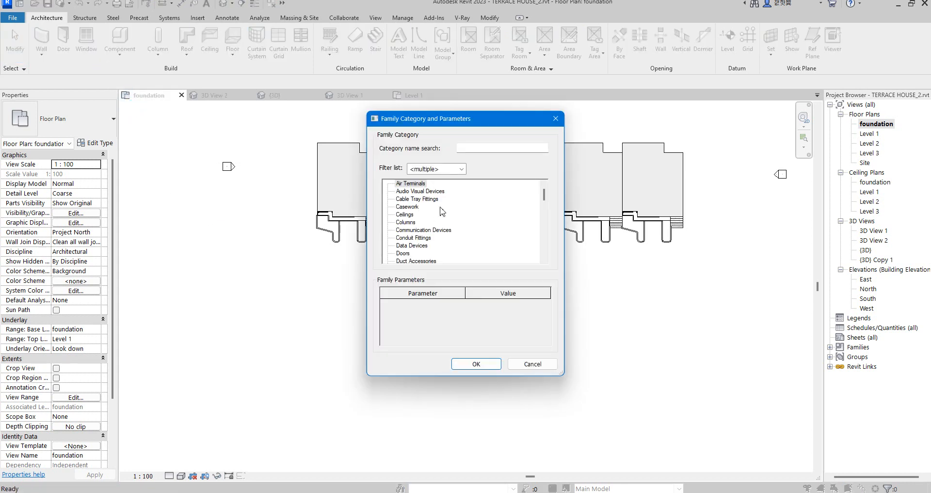
pyautogui.scroll(-5, 408, 210)
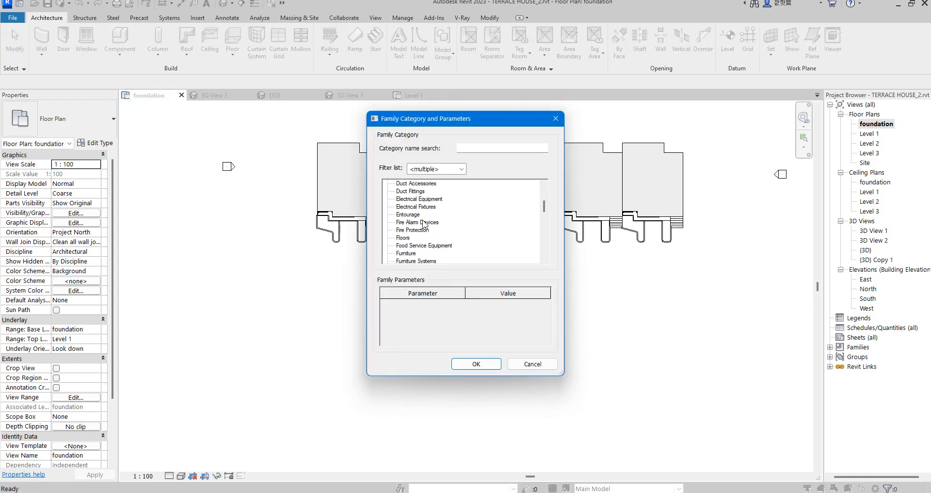
pyautogui.scroll(-5, 409, 199)
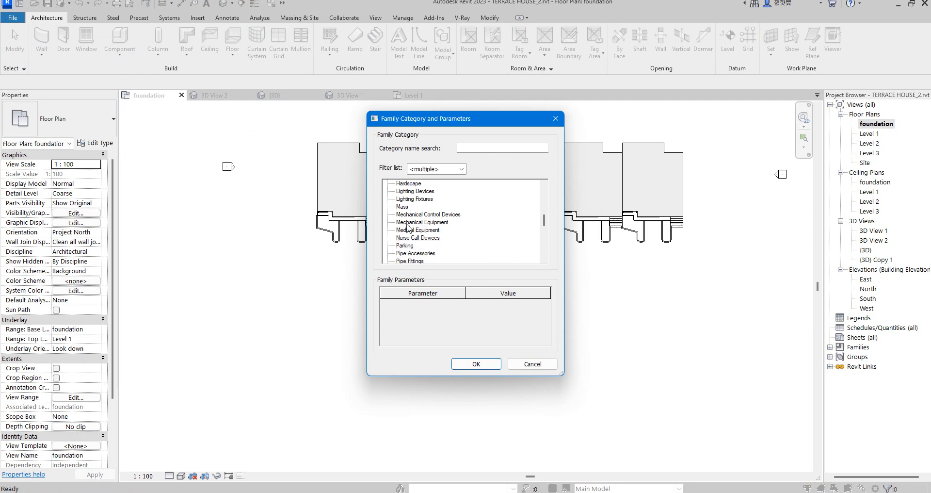
pyautogui.scroll(-1, 412, 227)
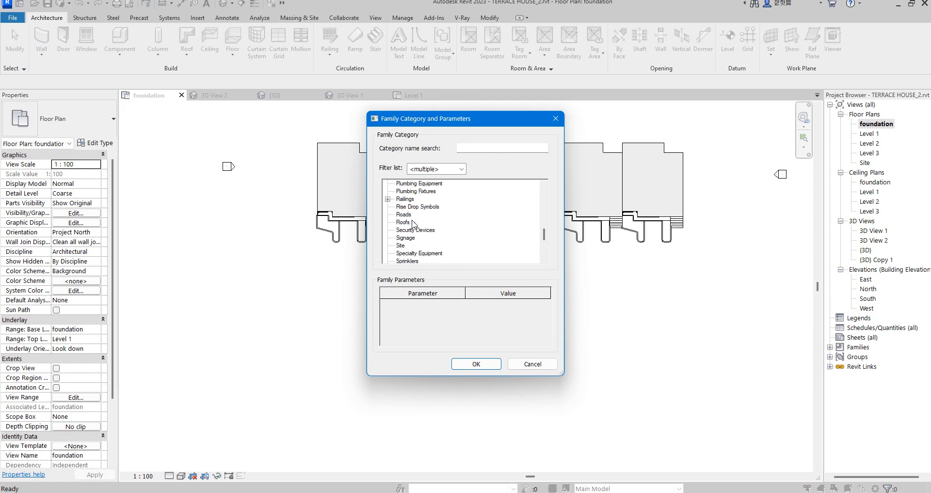
pyautogui.click(471, 364)
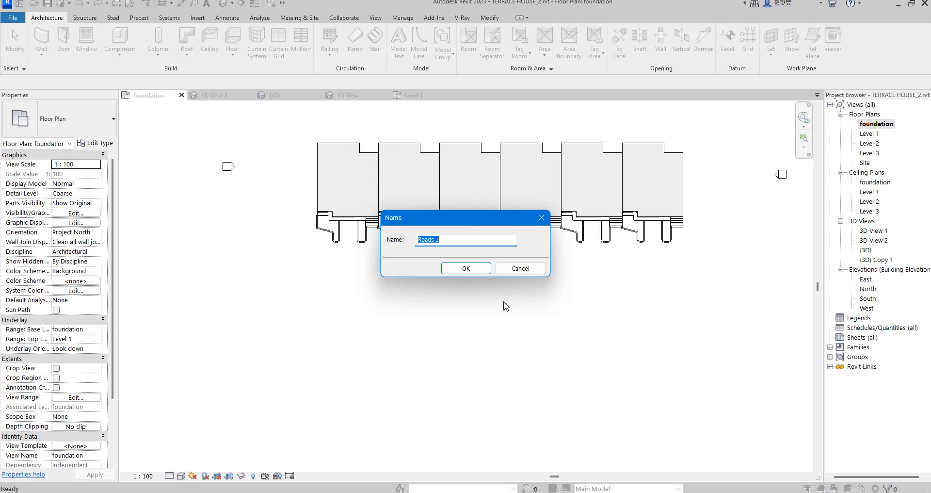
pyautogui.click(475, 270)
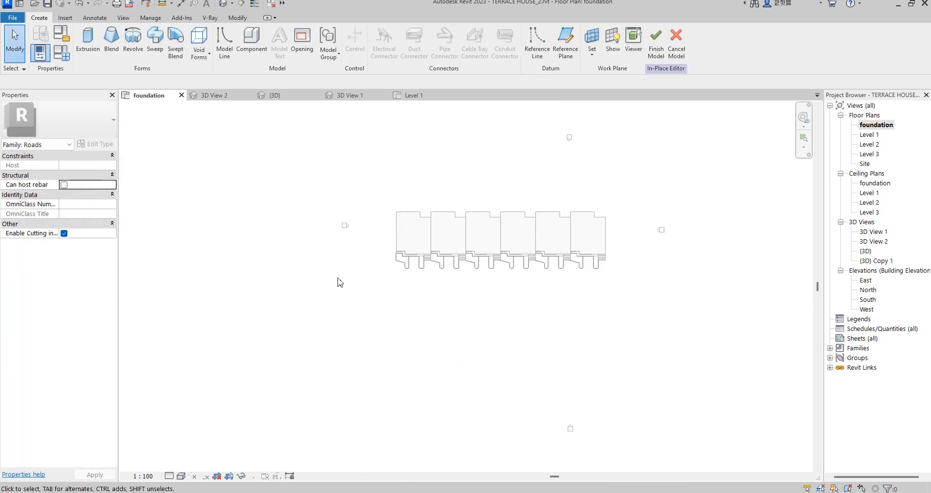
# - Create a rectangular extrusion about 263000 by 140000 mm around the six houses at foundation level
pyautogui.click(88, 39)
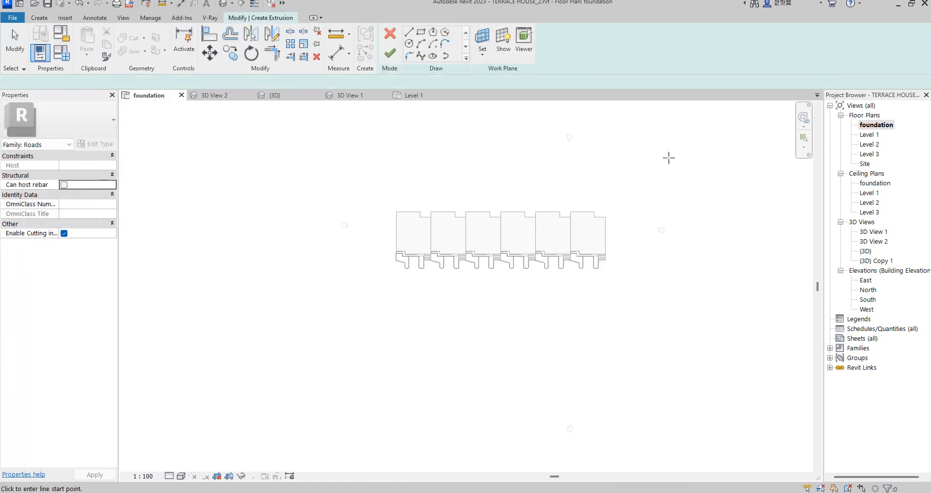
pyautogui.click(419, 33)
pyautogui.scroll(-3, 574, 233)
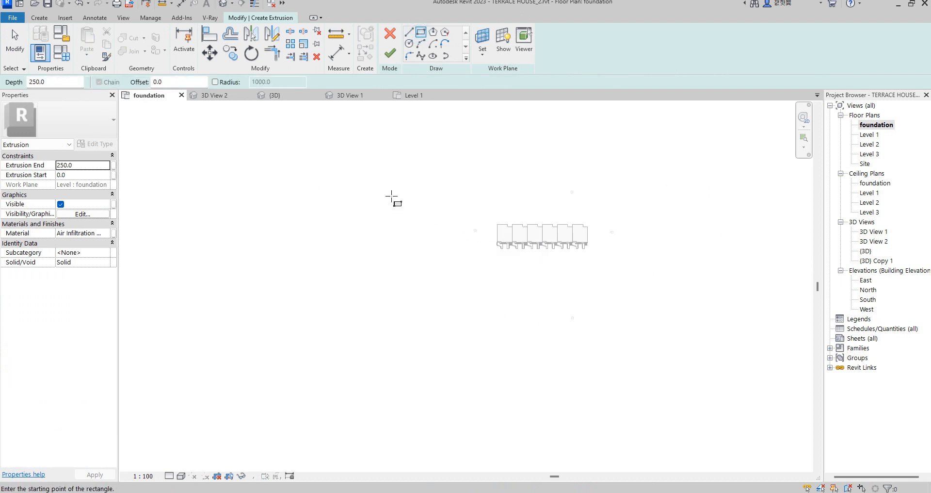
pyautogui.click(361, 151)
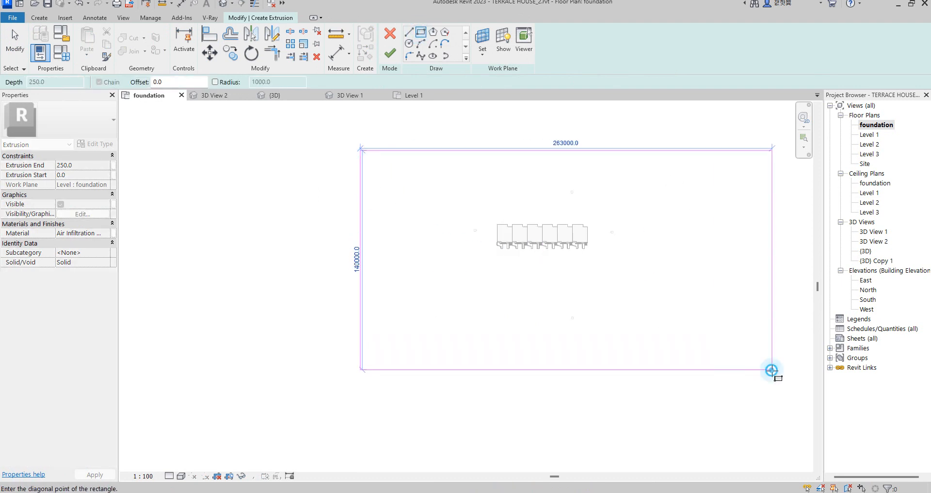
pyautogui.click(772, 369)
pyautogui.scroll(2, 473, 143)
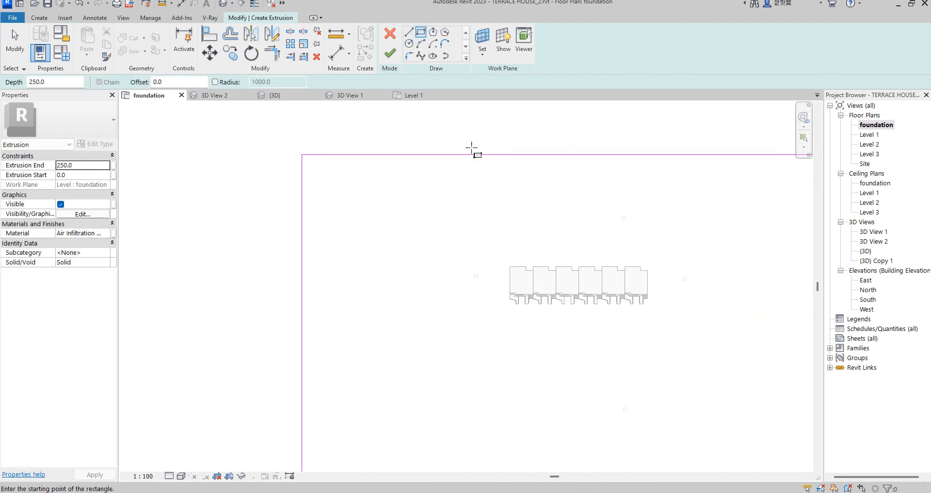
pyautogui.click(388, 55)
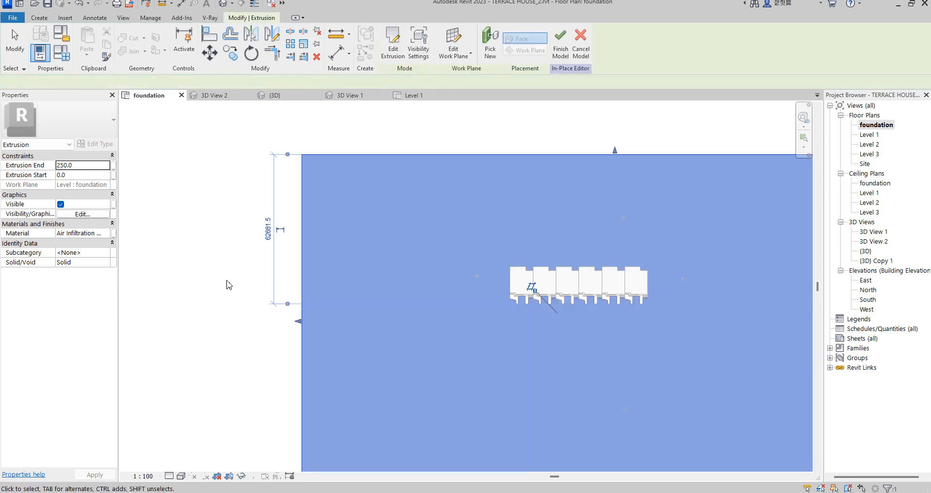
# - Set the road slab's extrusion end to 20 mm
pyautogui.click(82, 165)
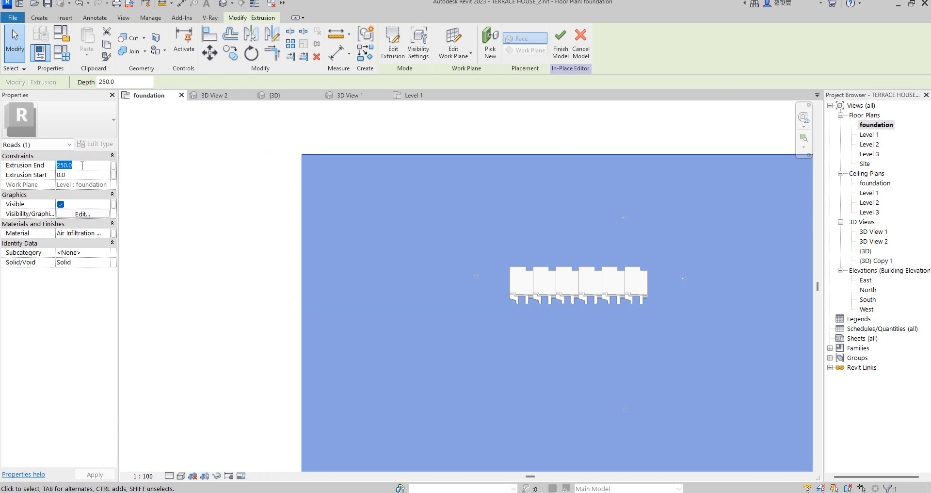
pyautogui.press('Return')
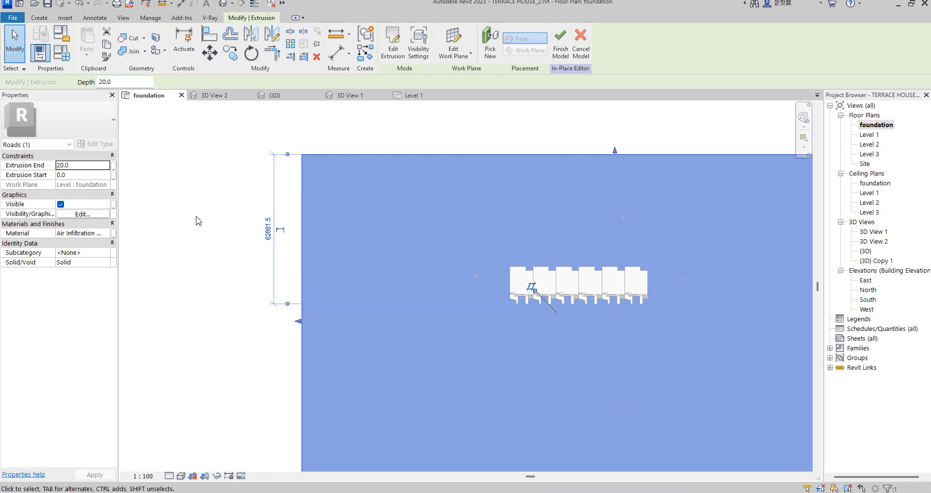
pyautogui.click(195, 216)
pyautogui.scroll(-2, 456, 310)
pyautogui.scroll(3, 505, 322)
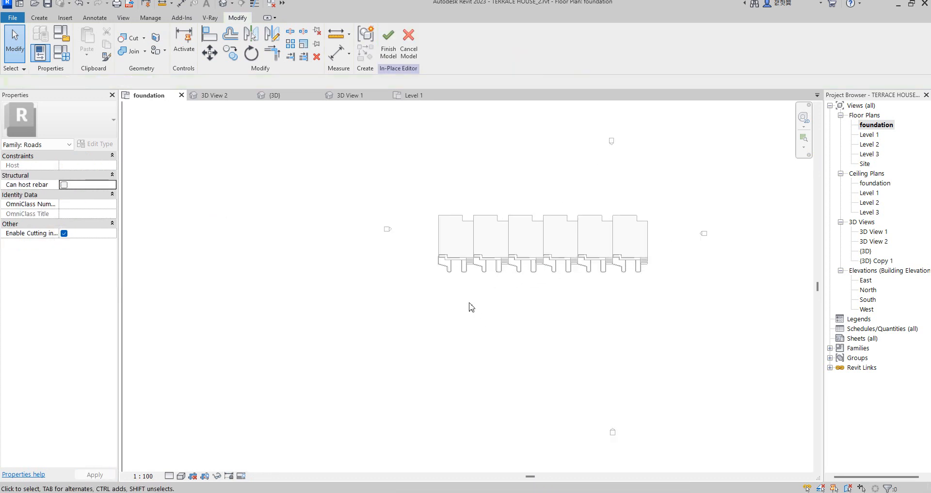
pyautogui.scroll(-3, 324, 164)
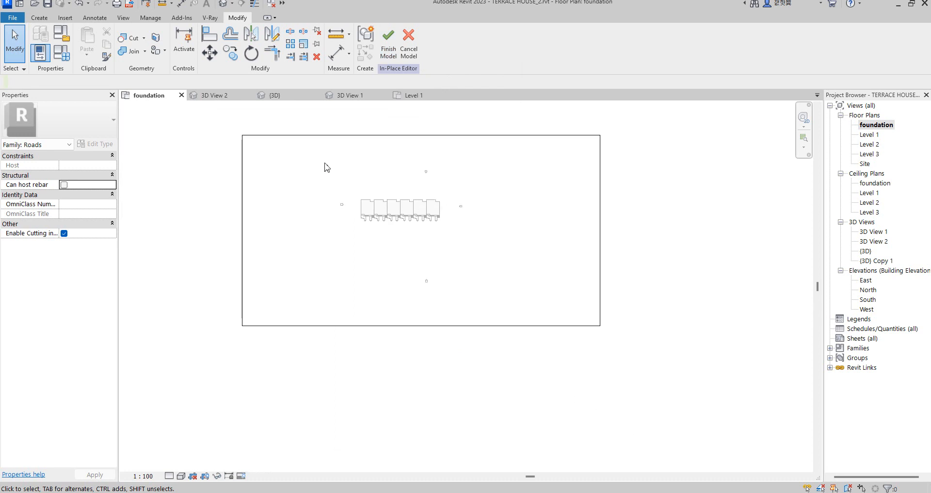
# - Select the road slab and duplicate its assigned material, Air Infiltration Barrier(10), in the material browser
pyautogui.click(305, 137)
pyautogui.click(111, 233)
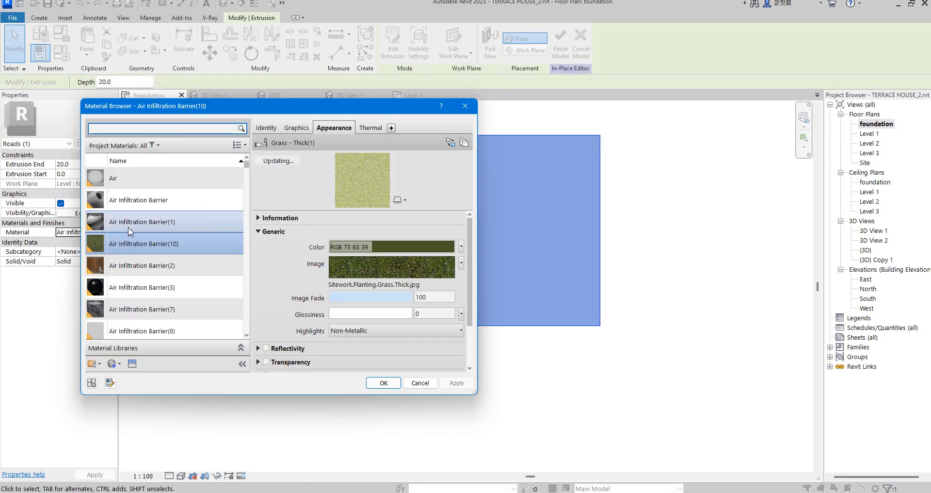
pyautogui.rightClick(128, 245)
pyautogui.click(166, 265)
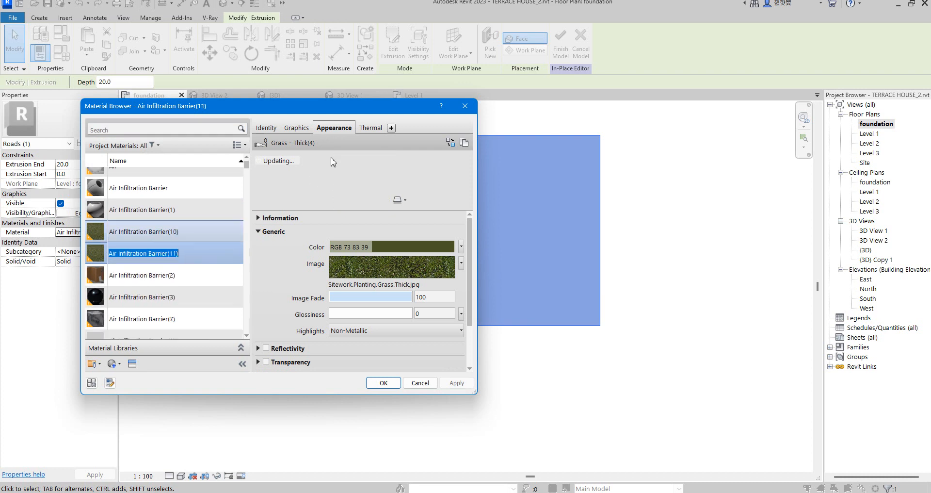
# - Replace the duplicated material's appearance with Asphalt 3 from the Sitework appearance library and accept the material for the road slab
pyautogui.click(451, 143)
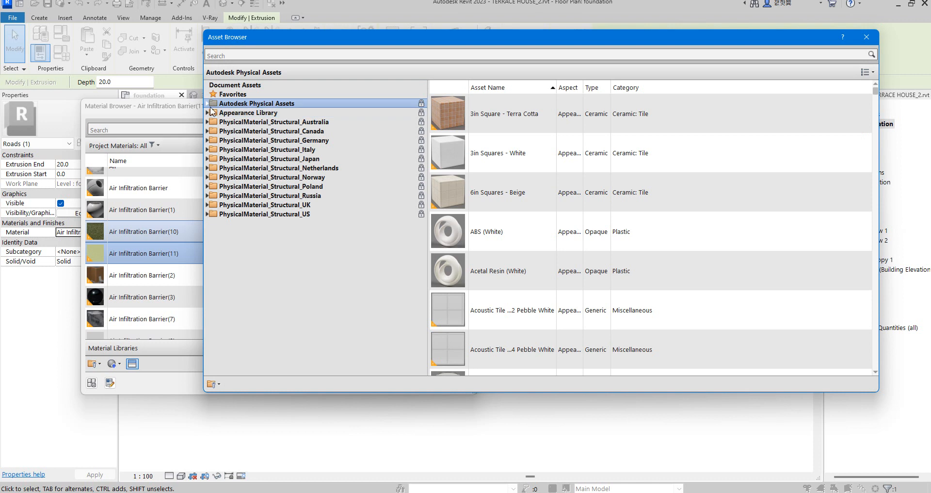
pyautogui.click(208, 113)
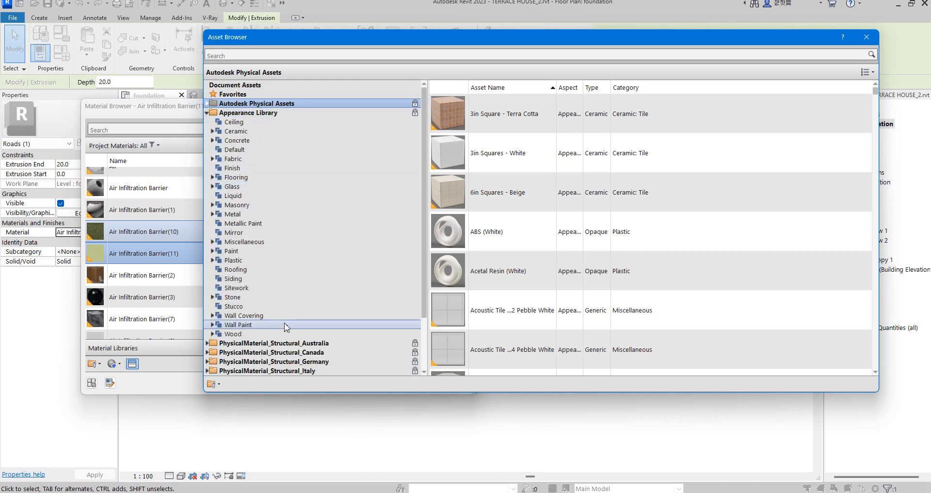
pyautogui.click(237, 288)
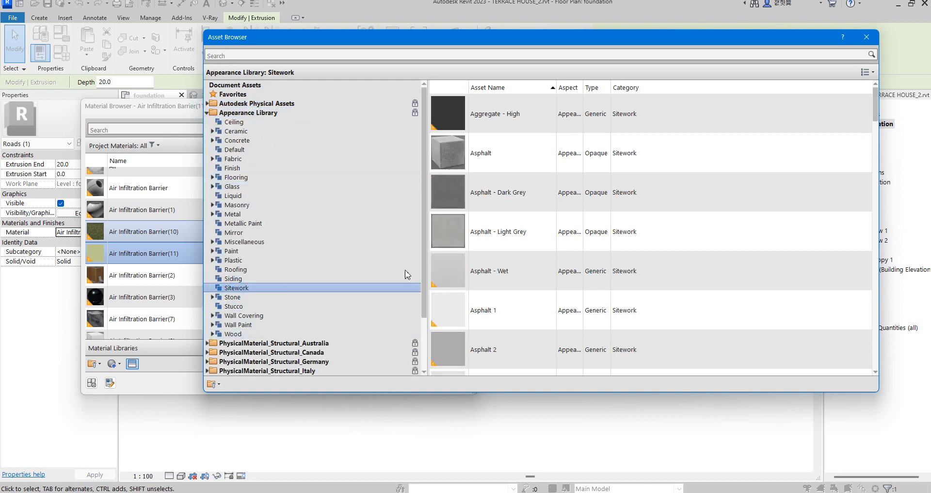
pyautogui.scroll(-5, 530, 204)
pyautogui.scroll(-10, 526, 254)
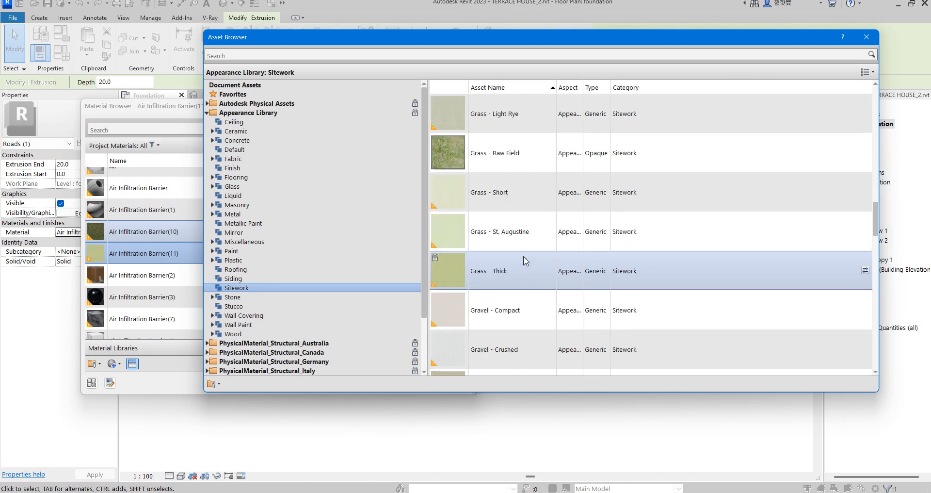
pyautogui.scroll(8, 525, 261)
pyautogui.scroll(5, 525, 260)
pyautogui.scroll(-12, 526, 260)
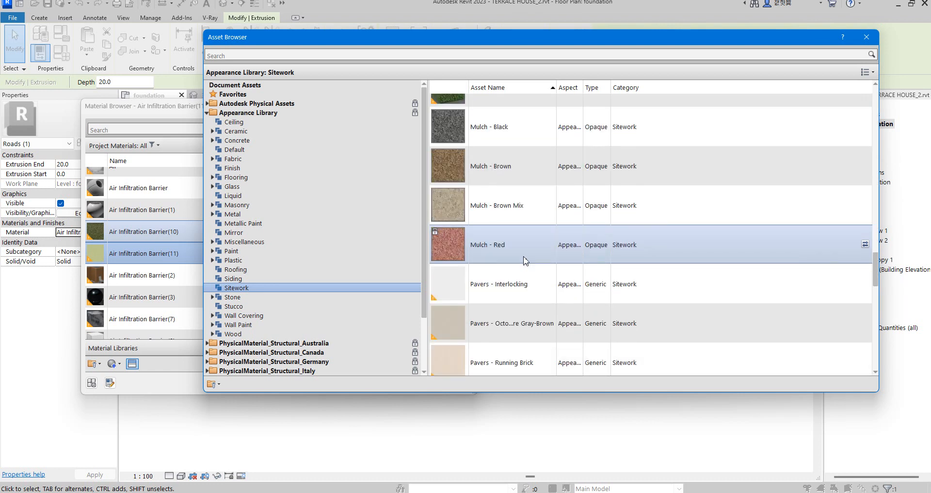
pyautogui.scroll(12, 526, 261)
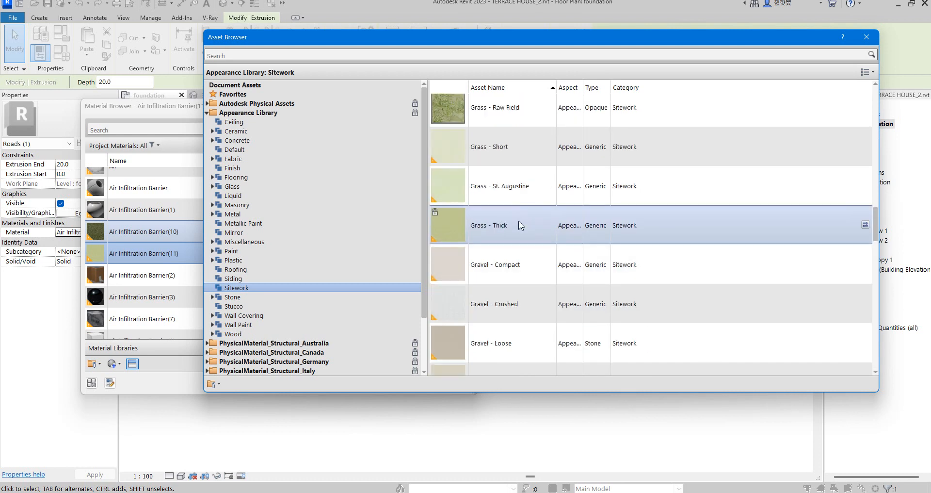
pyautogui.scroll(5, 520, 225)
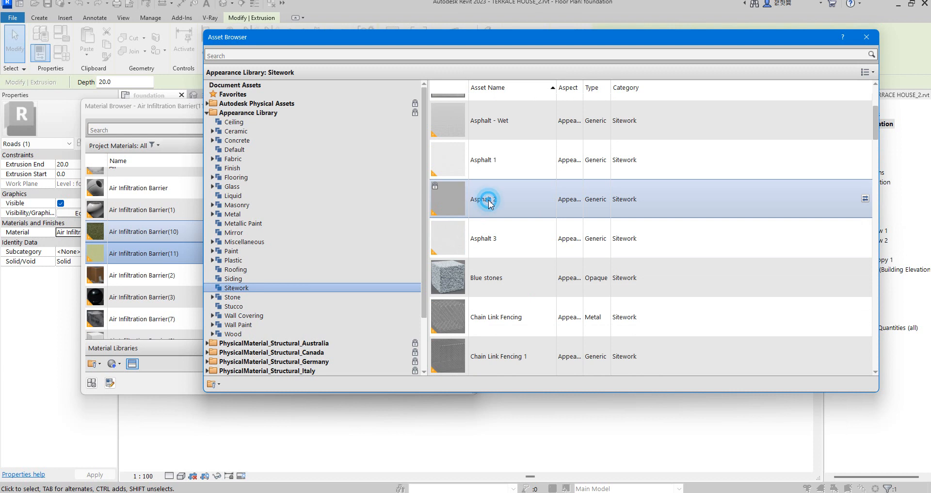
pyautogui.doubleClick(478, 237)
pyautogui.click(865, 38)
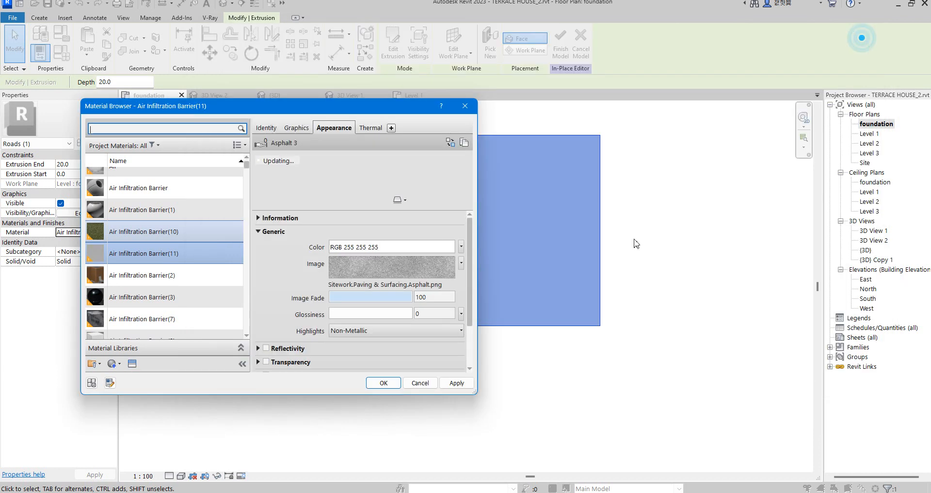
pyautogui.click(384, 384)
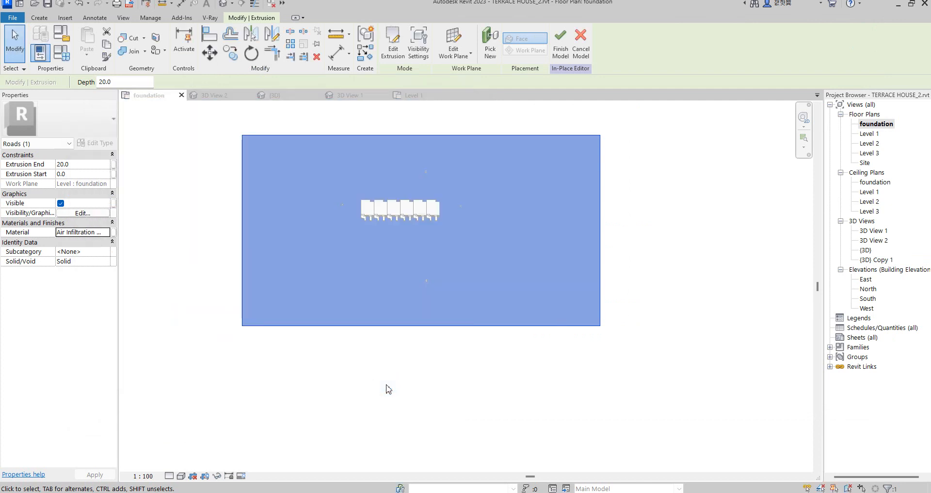
# - Deselect the road slab and finish the in-place road model
pyautogui.click(384, 386)
pyautogui.scroll(4, 436, 249)
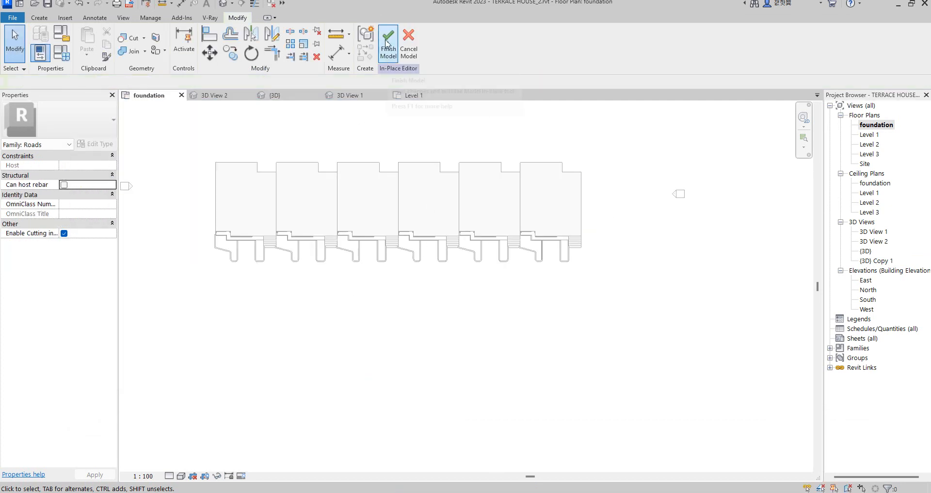
pyautogui.click(386, 63)
pyautogui.scroll(-2, 523, 268)
pyautogui.scroll(2, 382, 264)
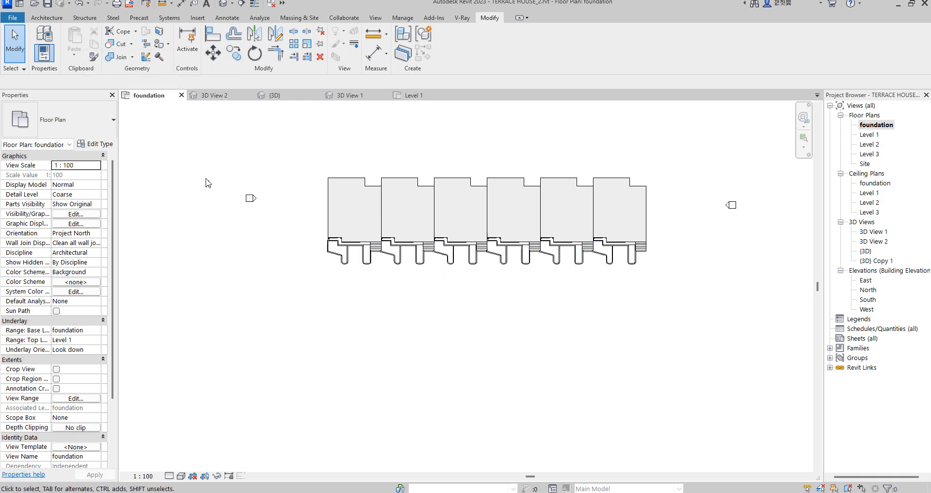
# - Place a Street Light - Double (1) component in the first house's narrow front strip, about 400 mm from the side border and 300 mm from the end
pyautogui.click(46, 18)
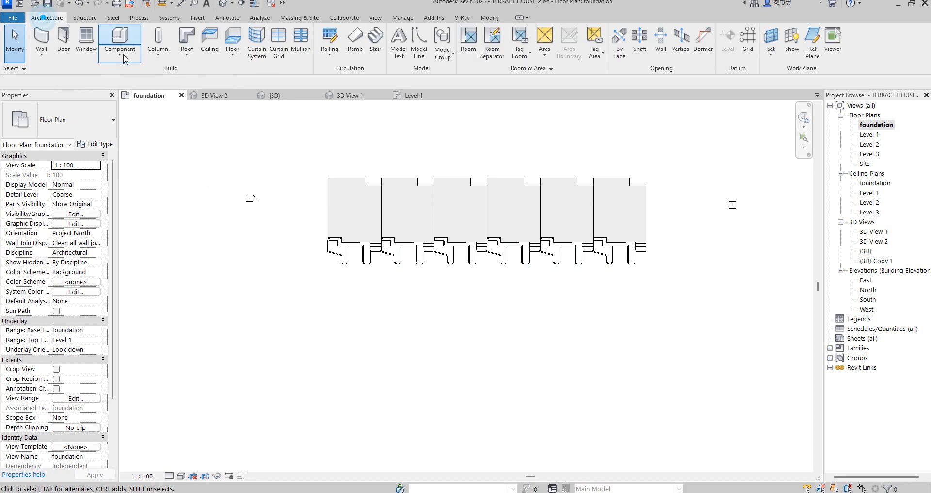
pyautogui.click(120, 39)
pyautogui.click(102, 118)
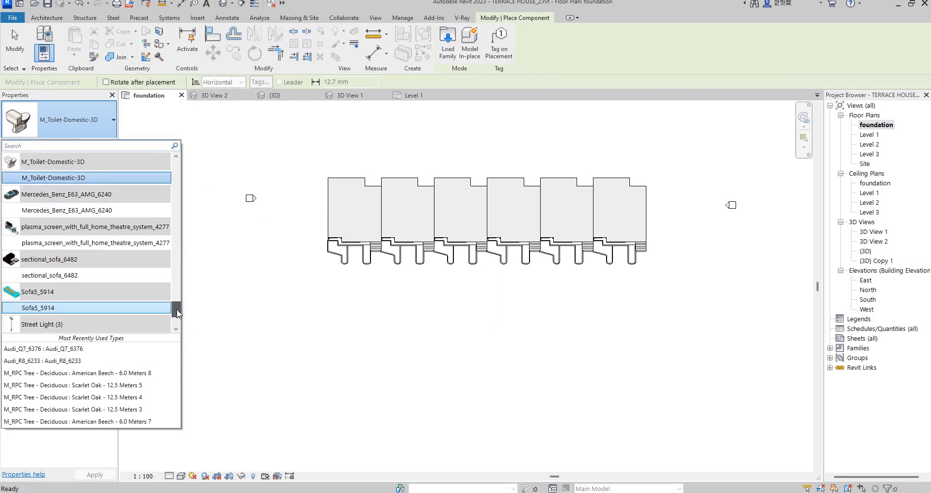
pyautogui.click(36, 326)
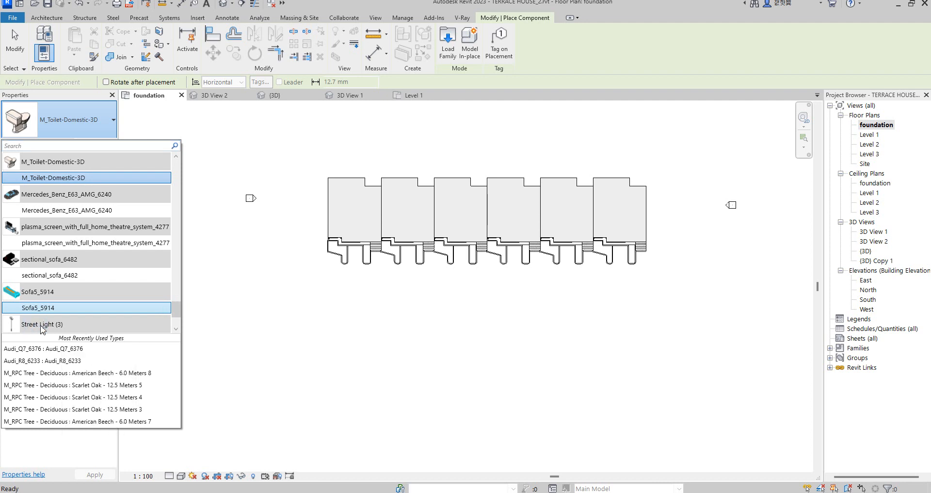
pyautogui.scroll(-1, 124, 330)
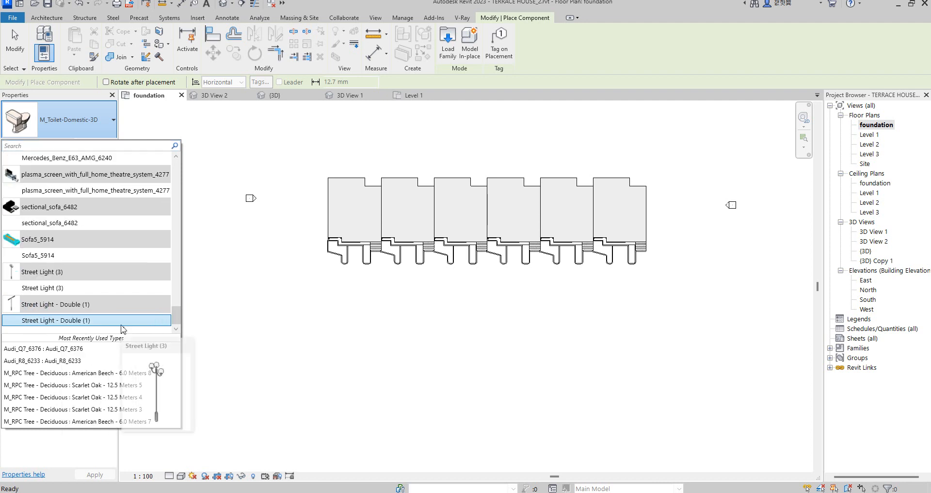
pyautogui.click(73, 324)
pyautogui.scroll(8, 338, 254)
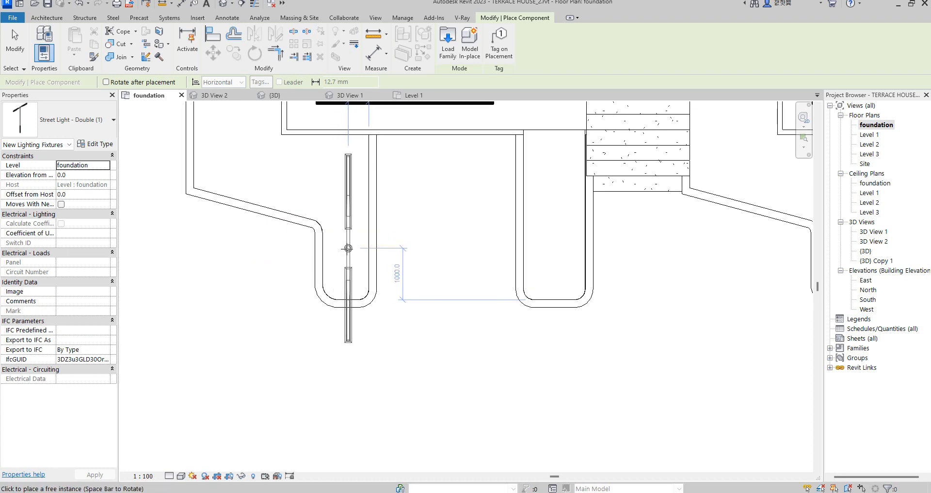
pyautogui.press('space')
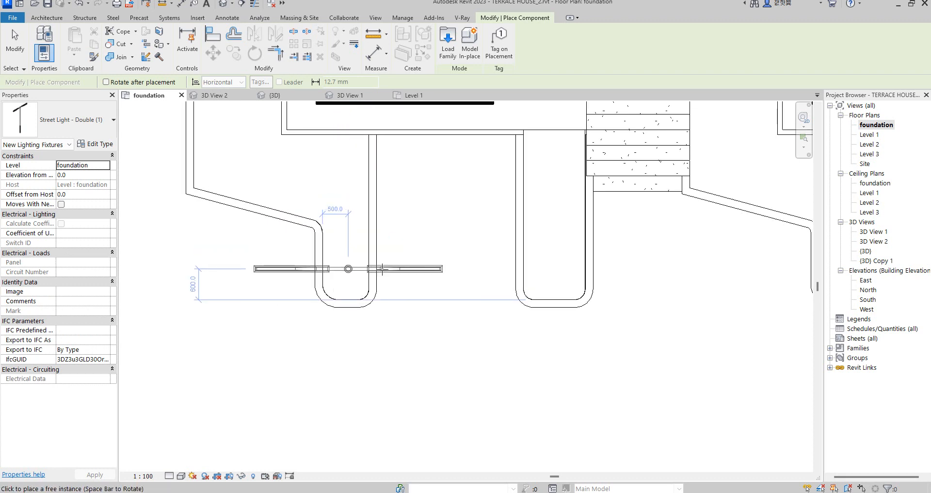
pyautogui.press('space')
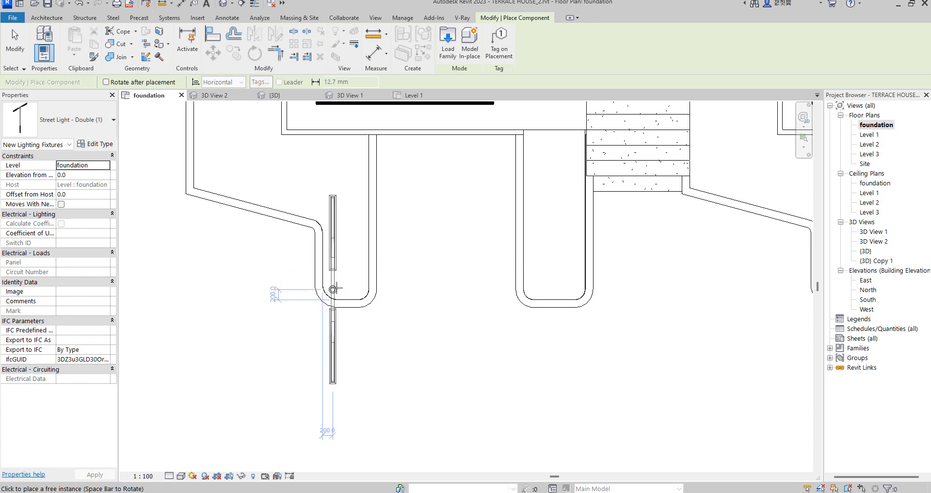
pyautogui.click(343, 284)
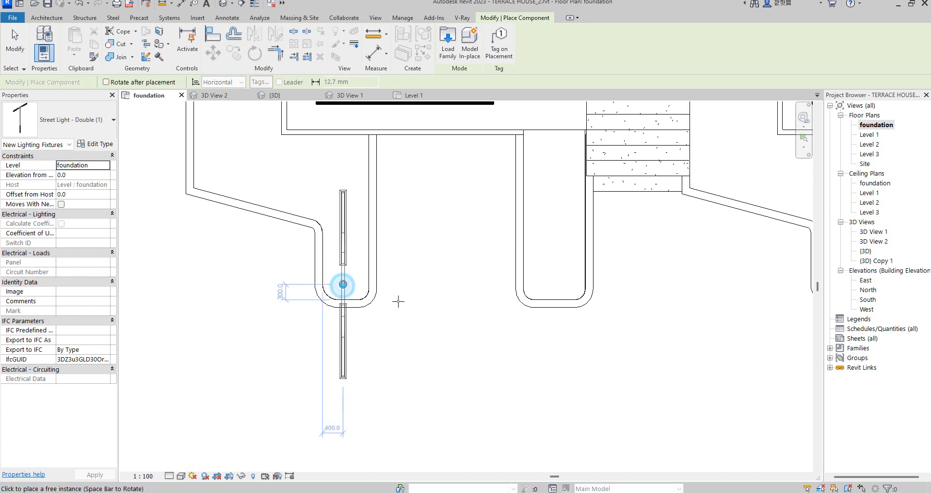
pyautogui.scroll(-5, 274, 279)
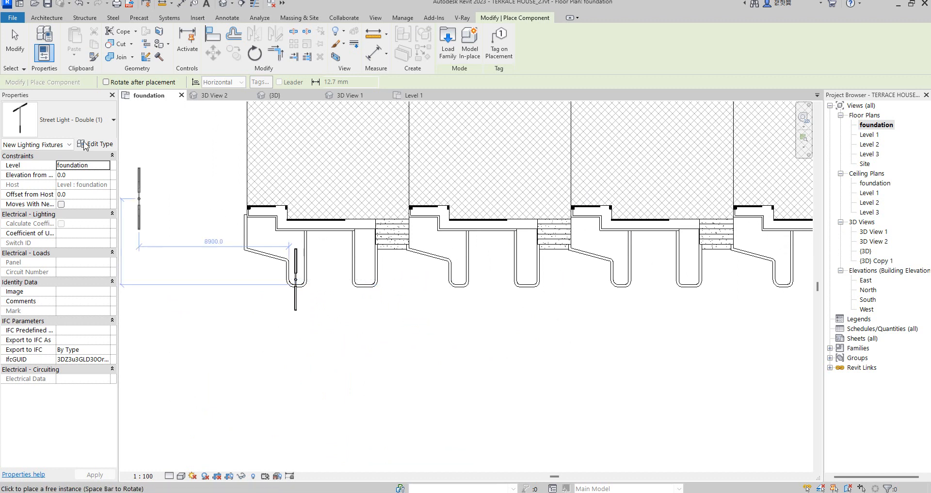
# - Place a rotated Street Light (3) in the first house's wider front strip beside the steps, 600 mm from the side border and the end
pyautogui.click(113, 120)
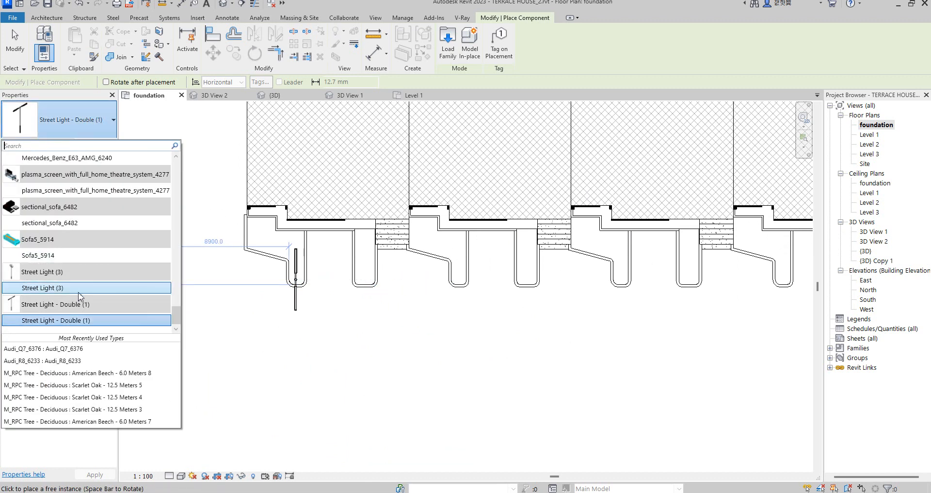
pyautogui.click(50, 291)
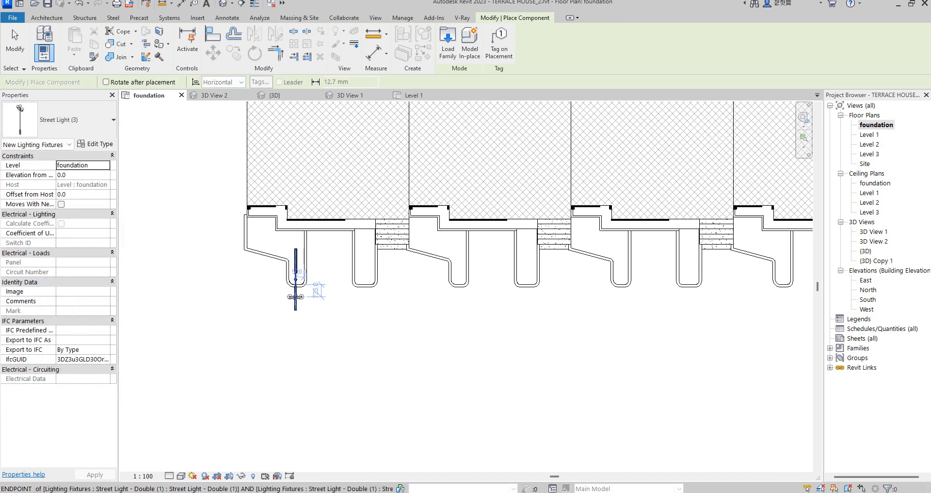
pyautogui.scroll(3, 369, 281)
pyautogui.scroll(3, 351, 280)
pyautogui.press('space')
pyautogui.press('space')
pyautogui.press('space')
pyautogui.click(346, 265)
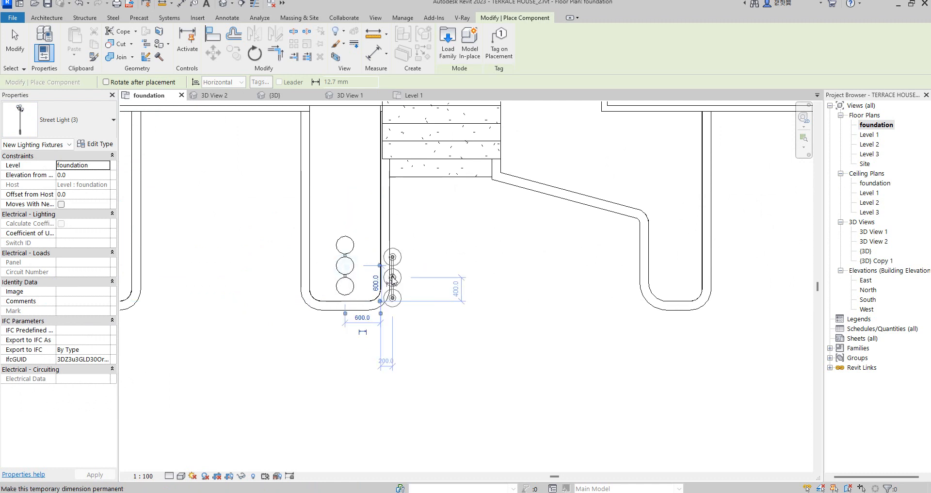
pyautogui.scroll(-4, 393, 279)
pyautogui.scroll(3, 268, 278)
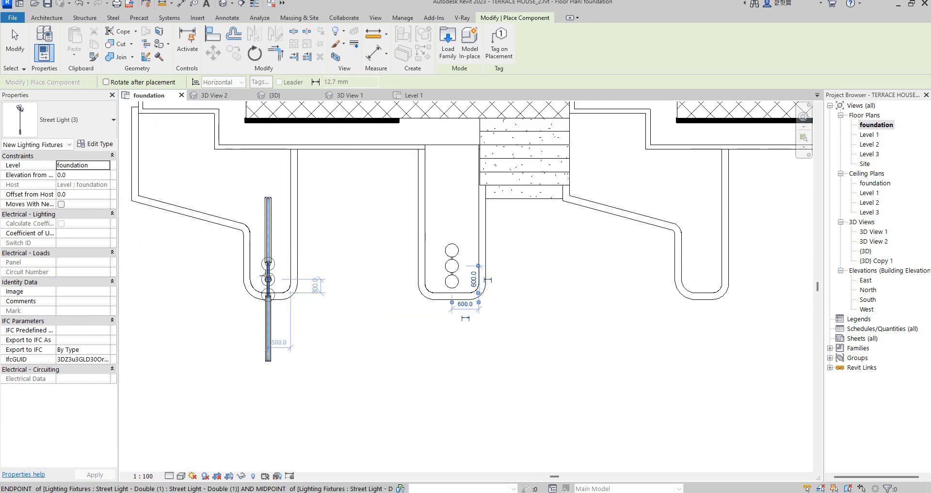
# - Place a Street Light (3) at the double street light's position in the first house's narrow strip and delete the double light
pyautogui.click(268, 279)
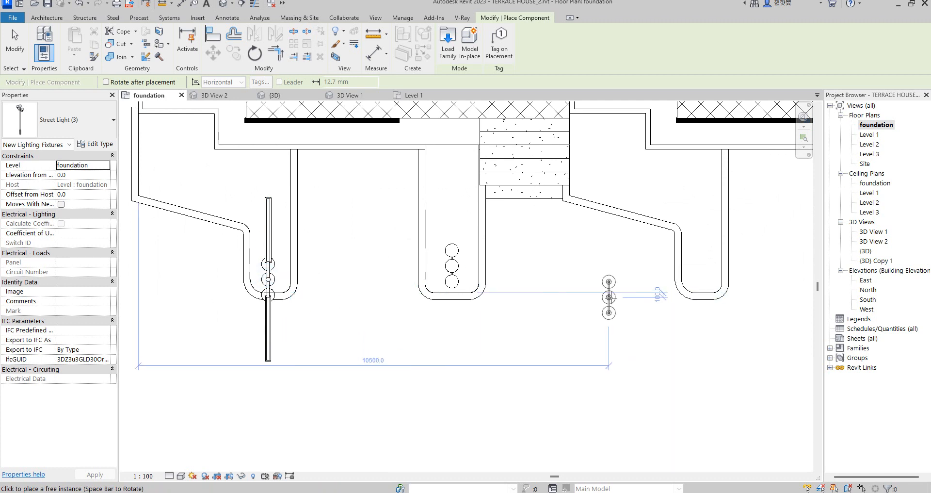
pyautogui.press('Escape')
pyautogui.press('Escape')
pyautogui.click(270, 213)
pyautogui.press('Delete')
pyautogui.scroll(-3, 270, 257)
pyautogui.scroll(2, 280, 257)
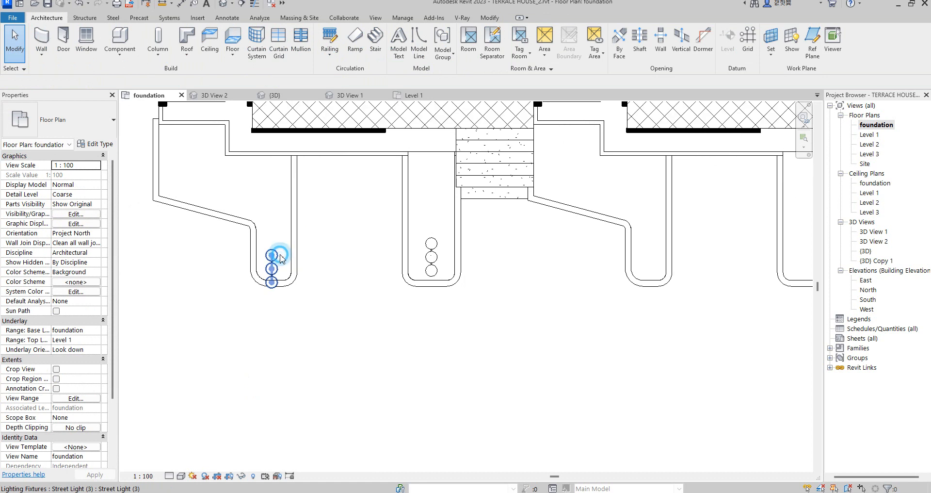
# - Nudge the narrow strip's street light slightly toward the house, away from the strip's rounded end
pyautogui.click(280, 256)
pyautogui.press('Up')
pyautogui.press('Up')
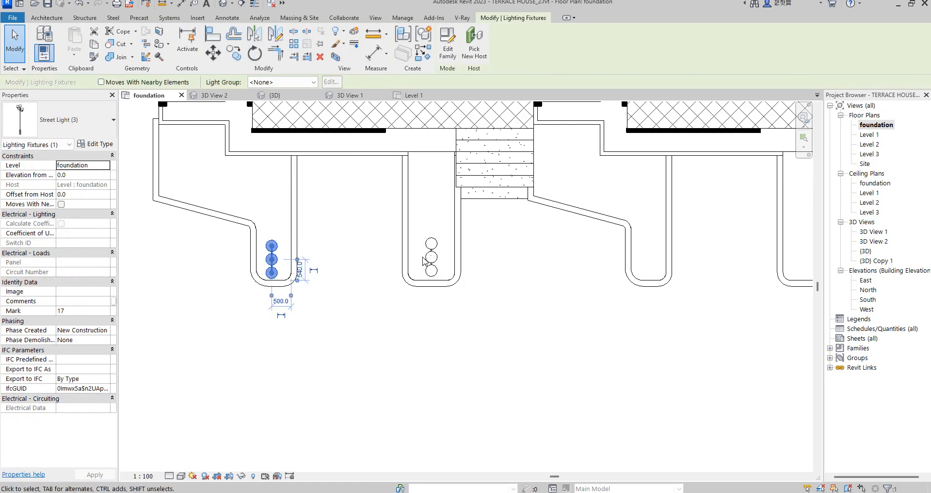
# - Copy the first house's two street lights to the matching front strips of the other five houses at 9625 mm spacing
pyautogui.keyDown('ctrl'); pyautogui.click(431, 257); pyautogui.keyUp('ctrl')
pyautogui.scroll(-3, 356, 294)
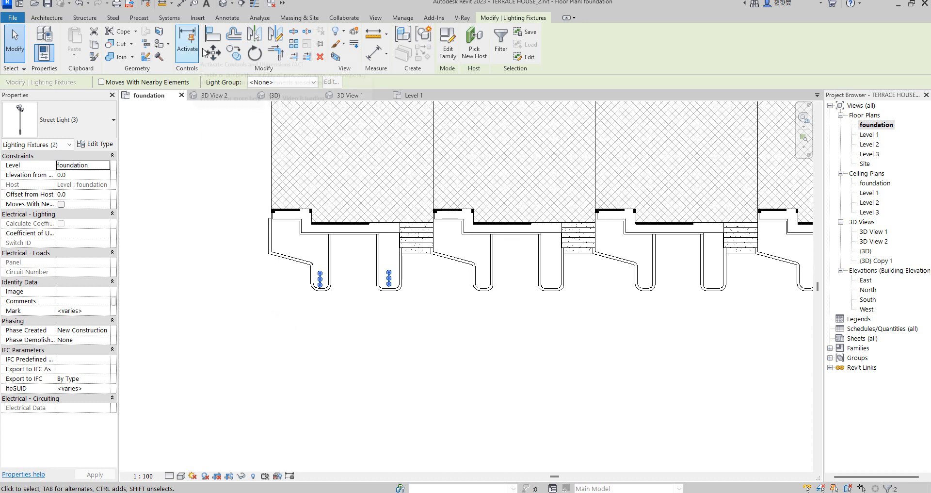
pyautogui.click(232, 56)
pyautogui.scroll(1, 246, 175)
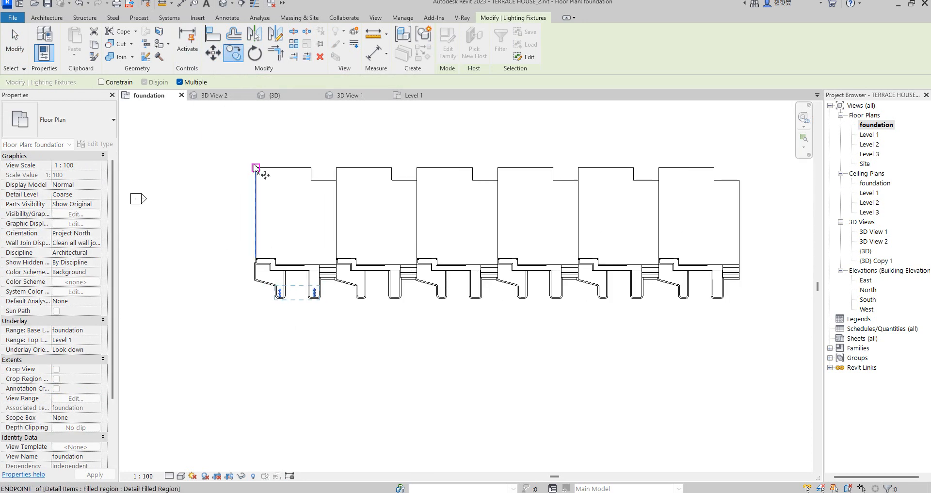
pyautogui.click(255, 167)
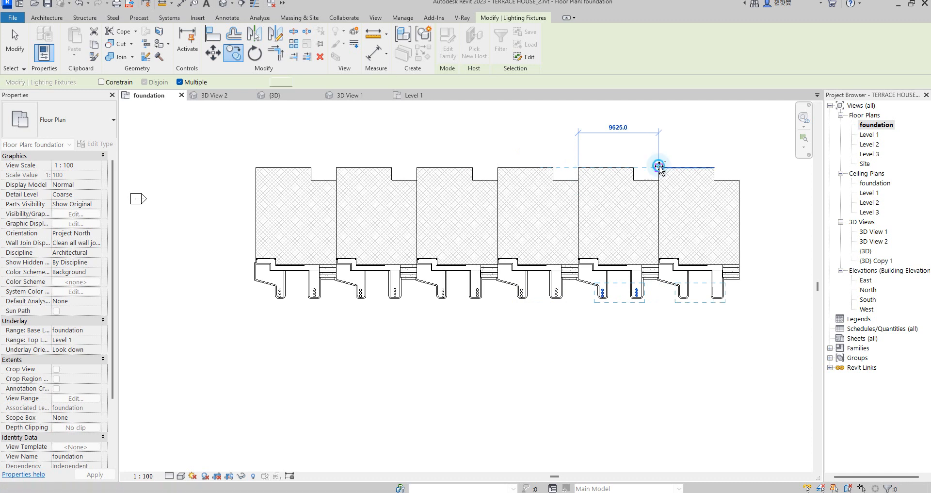
pyautogui.scroll(-3, 562, 238)
pyautogui.press('Escape')
pyautogui.press('Escape')
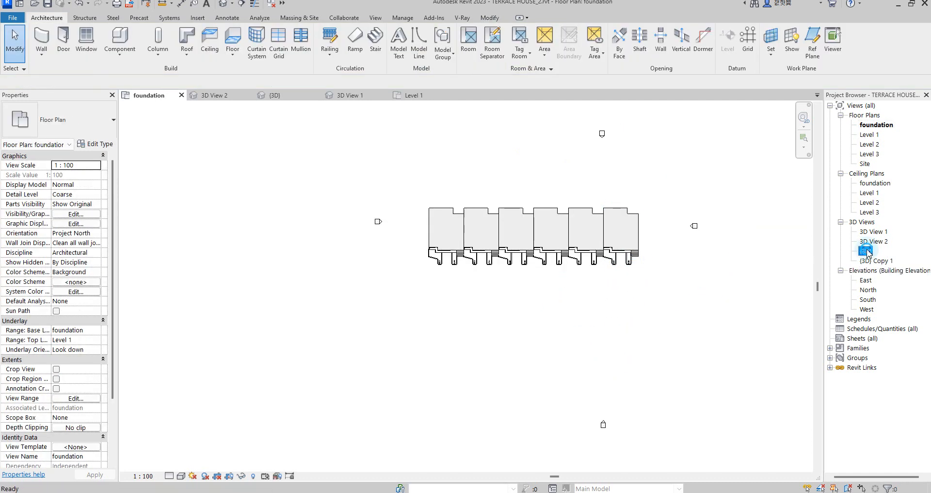
# - Open the {3D} view and examine the street lights in the front strips of all the houses
pyautogui.click(866, 251)
pyautogui.click(759, 257)
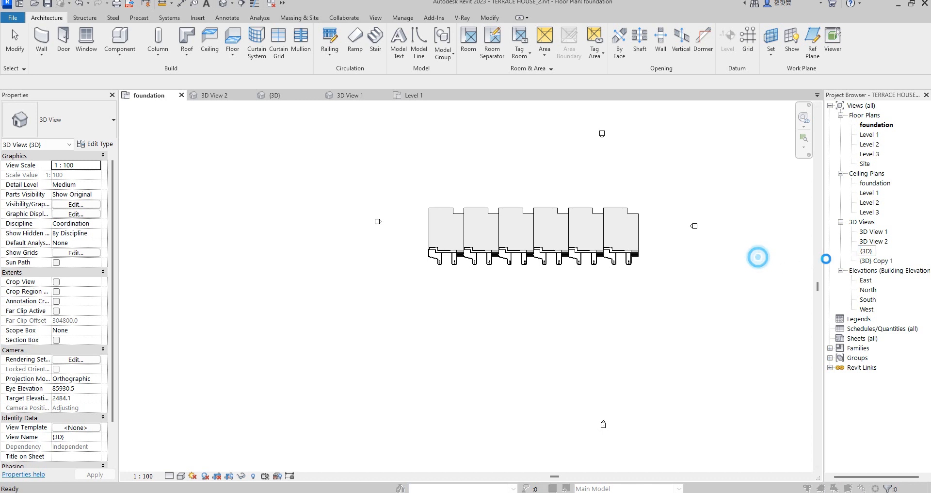
pyautogui.click(542, 184)
pyautogui.doubleClick(866, 251)
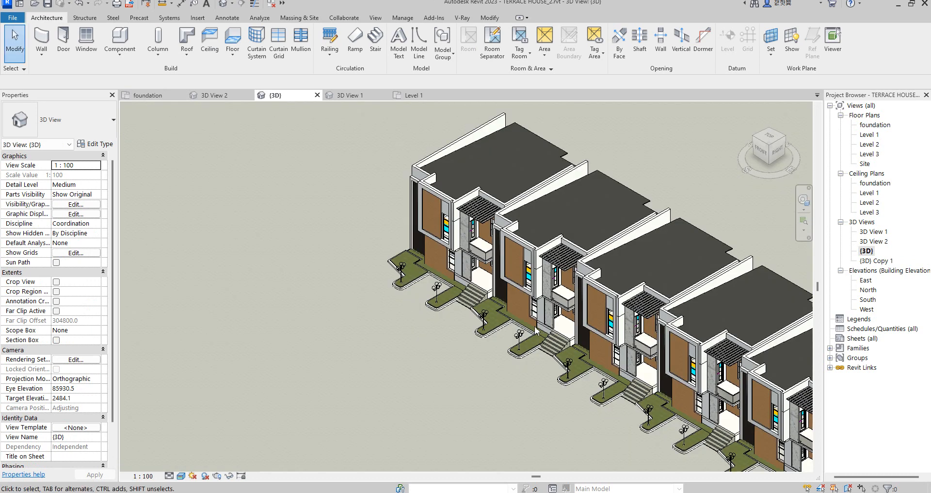
pyautogui.scroll(5, 483, 353)
pyautogui.scroll(-4, 482, 353)
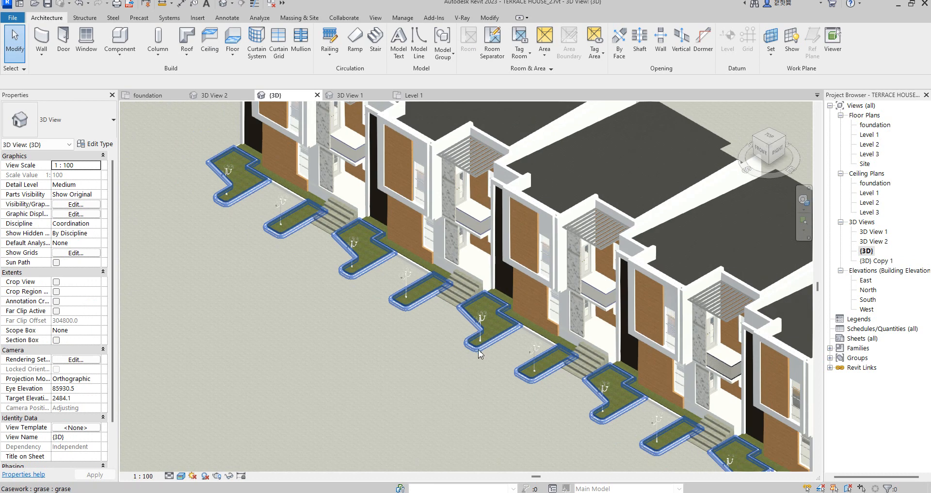
pyautogui.scroll(5, 567, 382)
pyautogui.scroll(-7, 542, 329)
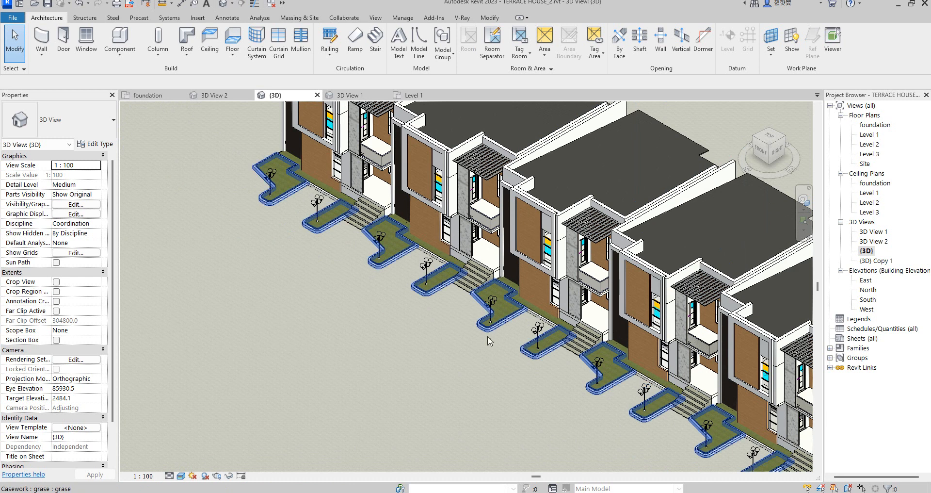
pyautogui.scroll(-2, 364, 228)
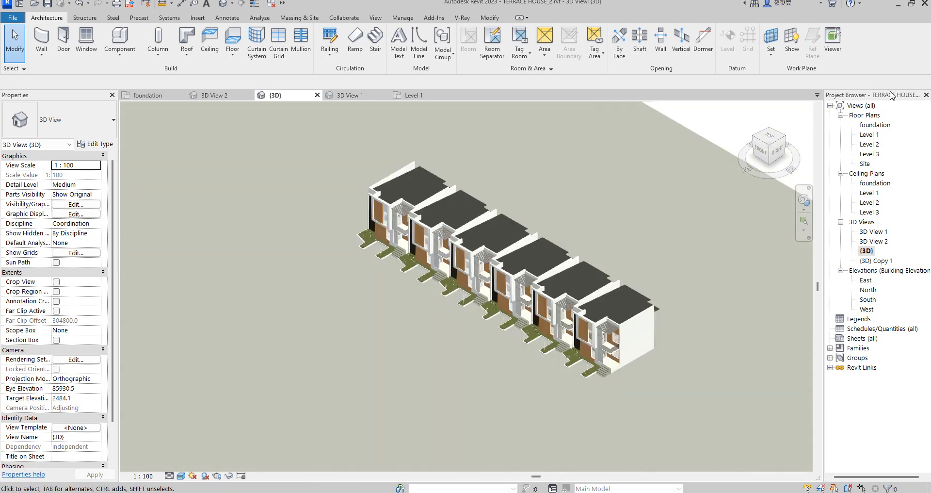
# - In the foundation plan, draw a detail line about 10 m long straight out from the midpoint of the first narrow strip's end
pyautogui.doubleClick(870, 135)
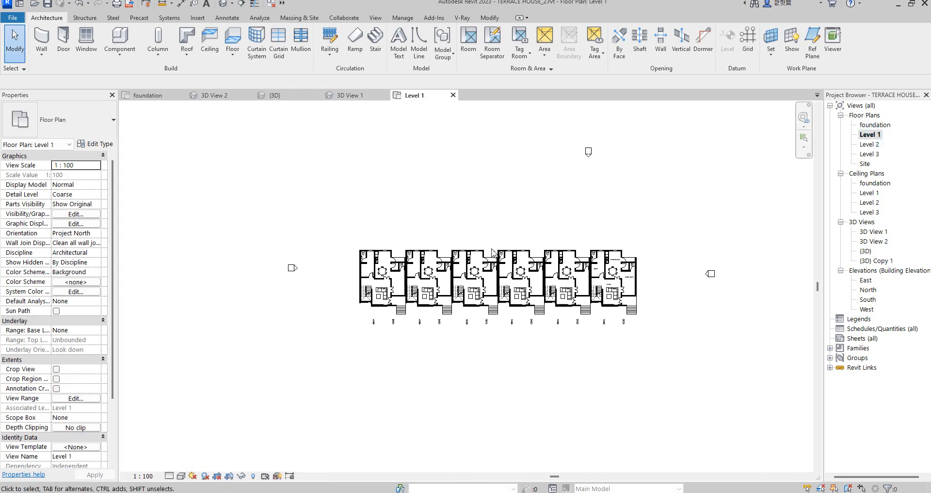
pyautogui.doubleClick(881, 126)
pyautogui.scroll(3, 407, 233)
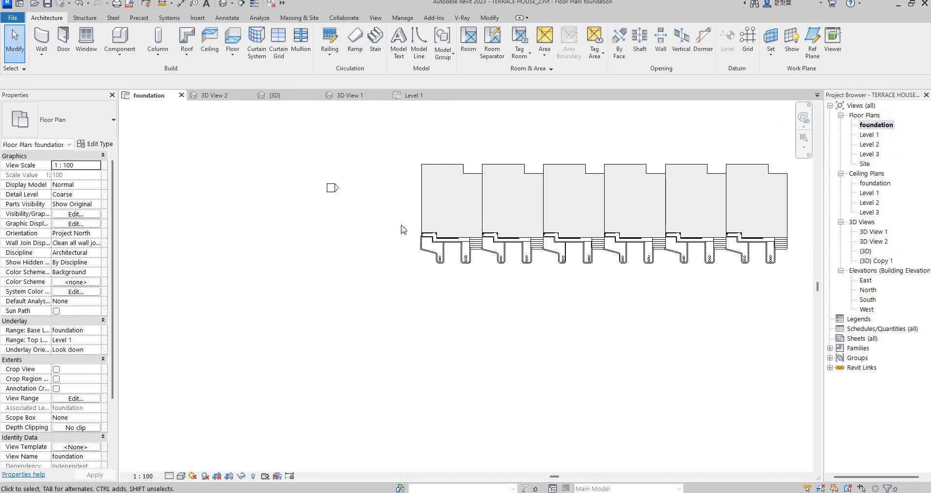
pyautogui.scroll(-3, 402, 229)
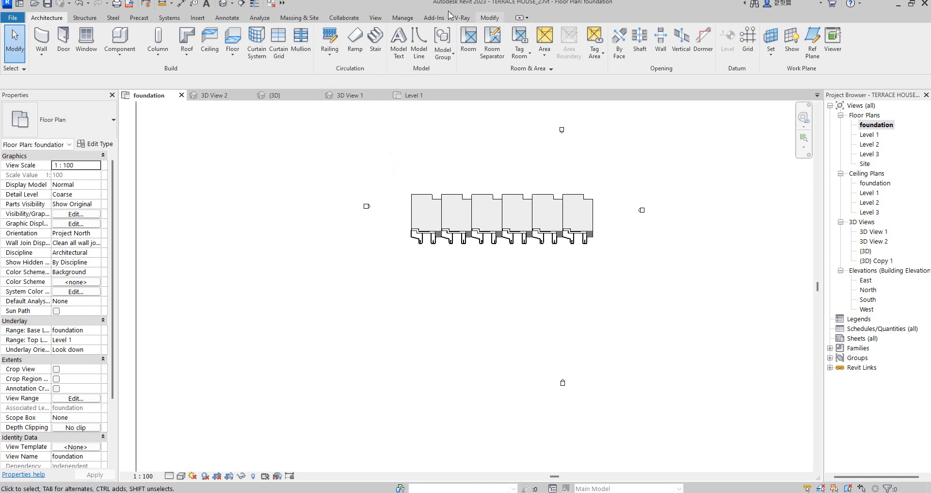
pyautogui.click(227, 17)
pyautogui.scroll(3, 434, 258)
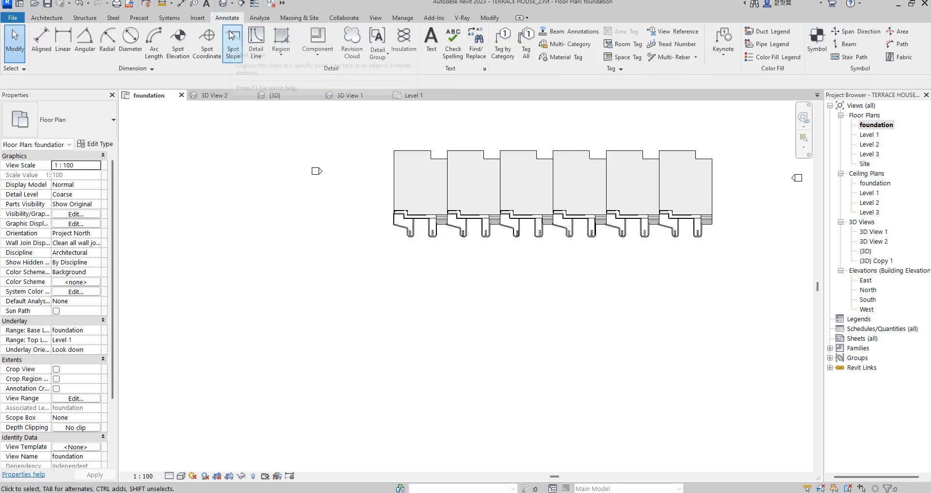
pyautogui.click(264, 45)
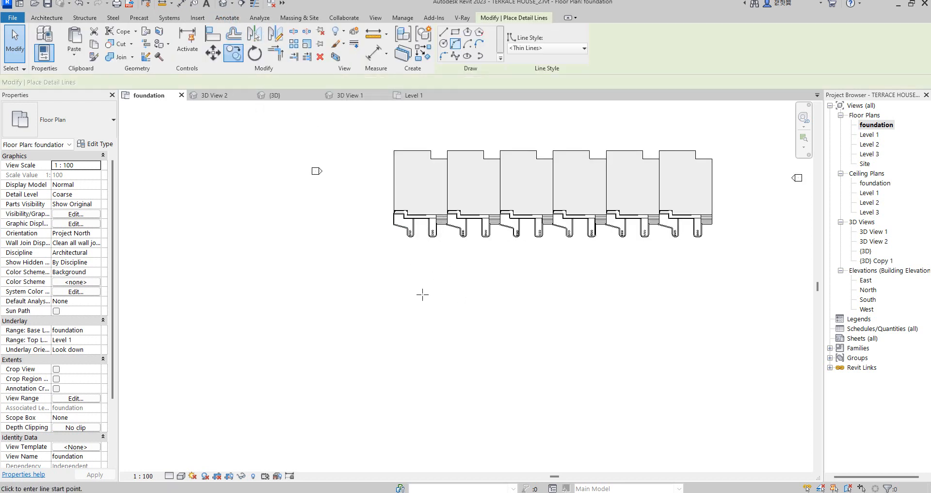
pyautogui.scroll(4, 420, 249)
pyautogui.scroll(2, 410, 247)
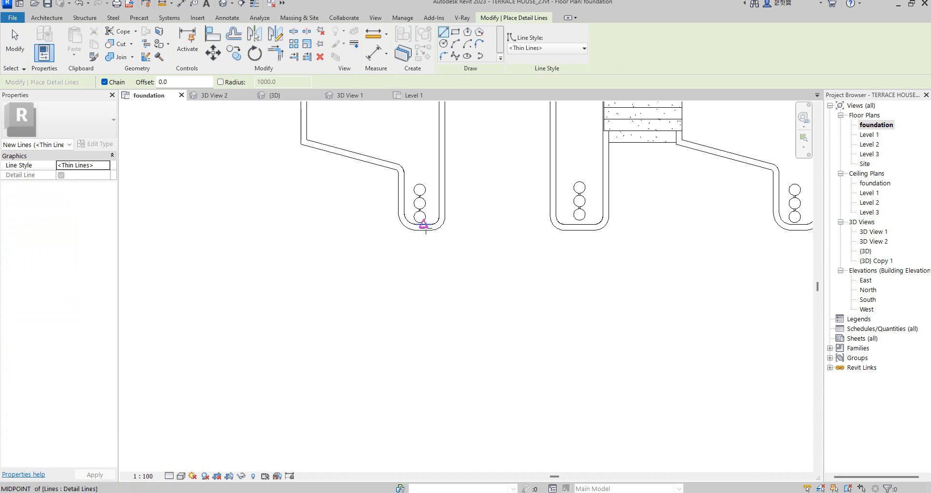
pyautogui.click(426, 232)
pyautogui.scroll(-3, 426, 232)
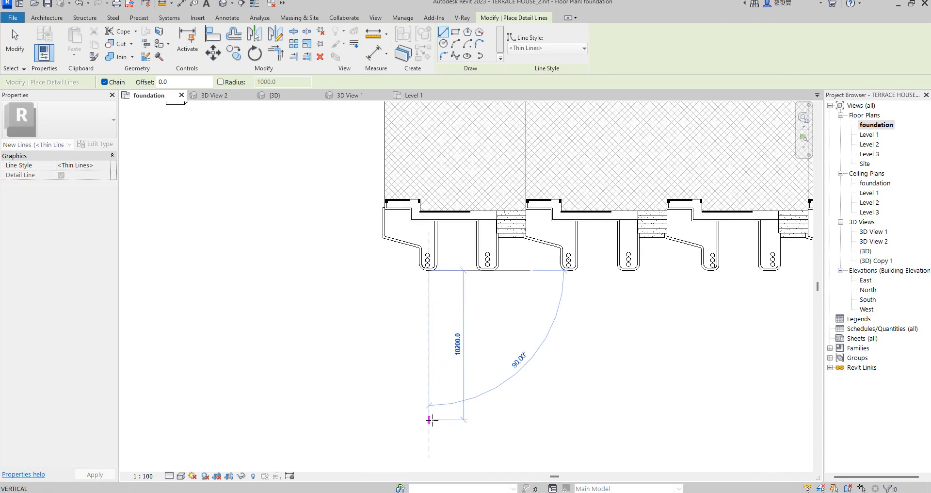
pyautogui.click(429, 416)
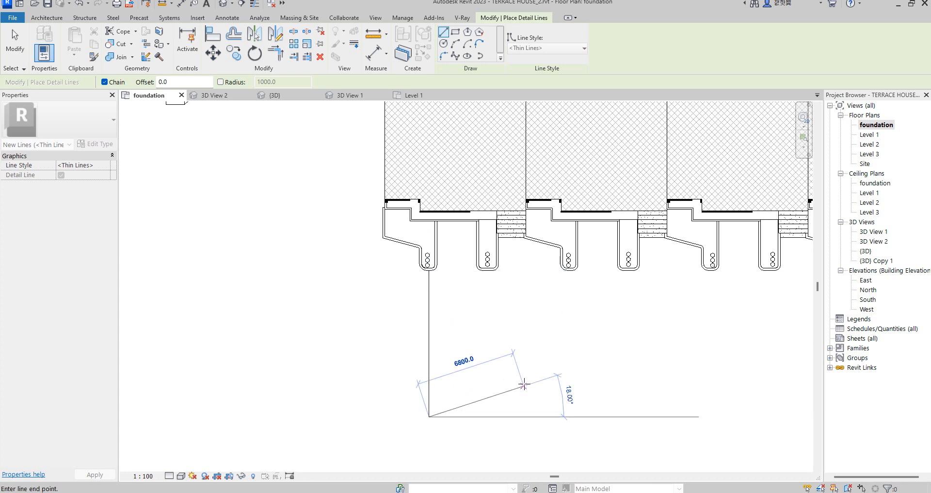
pyautogui.press('Escape')
pyautogui.press('Escape')
pyautogui.scroll(-3, 426, 307)
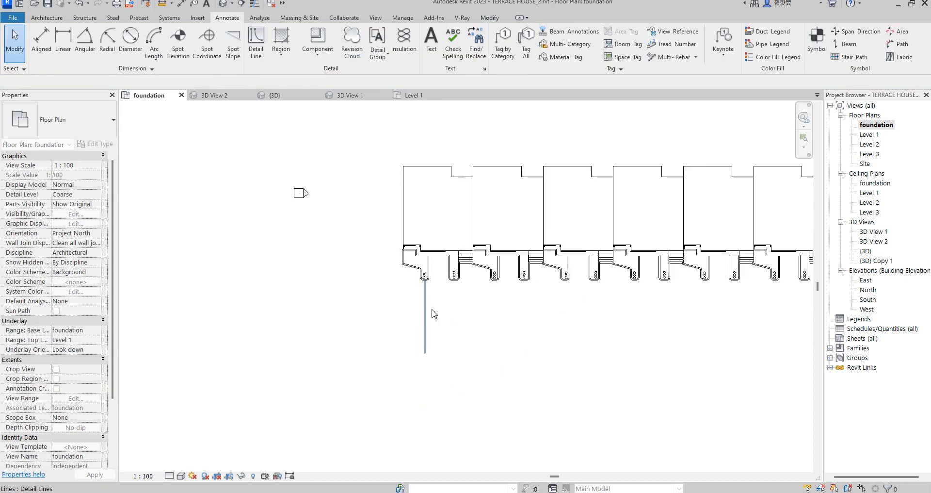
pyautogui.scroll(2, 428, 311)
pyautogui.scroll(-3, 417, 308)
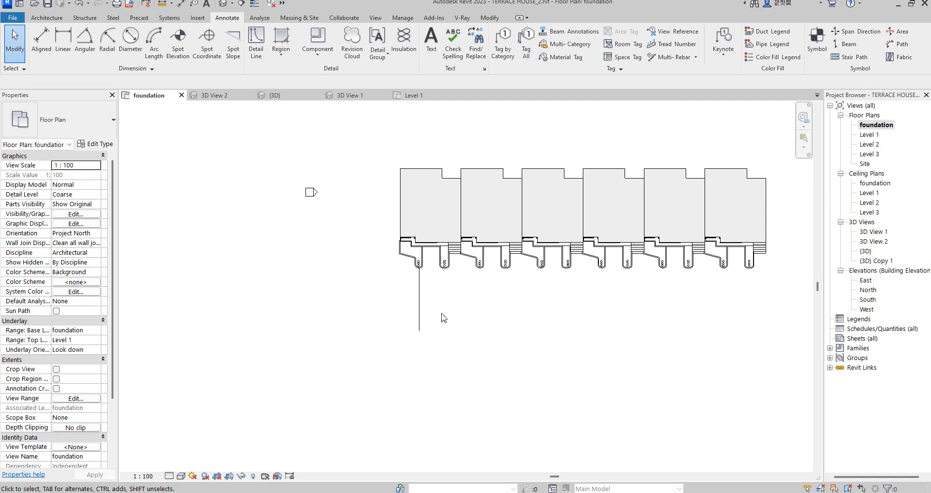
pyautogui.scroll(3, 437, 310)
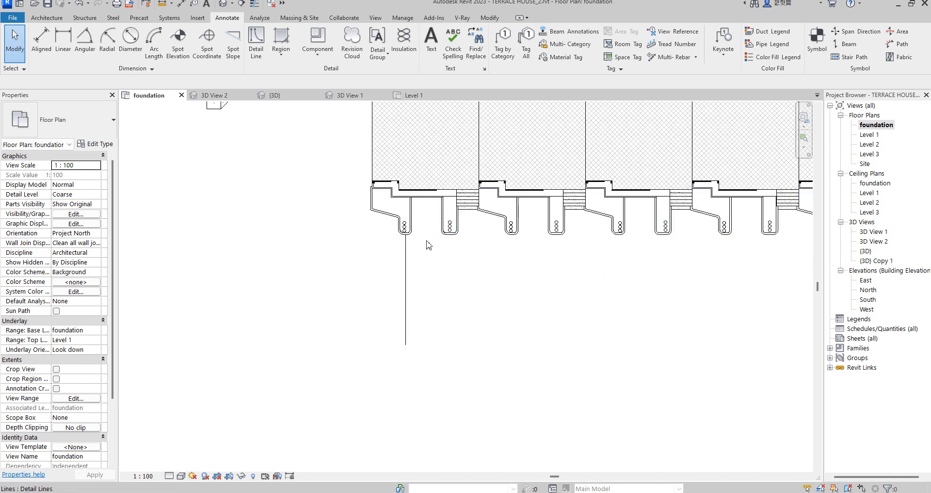
pyautogui.scroll(-2, 398, 307)
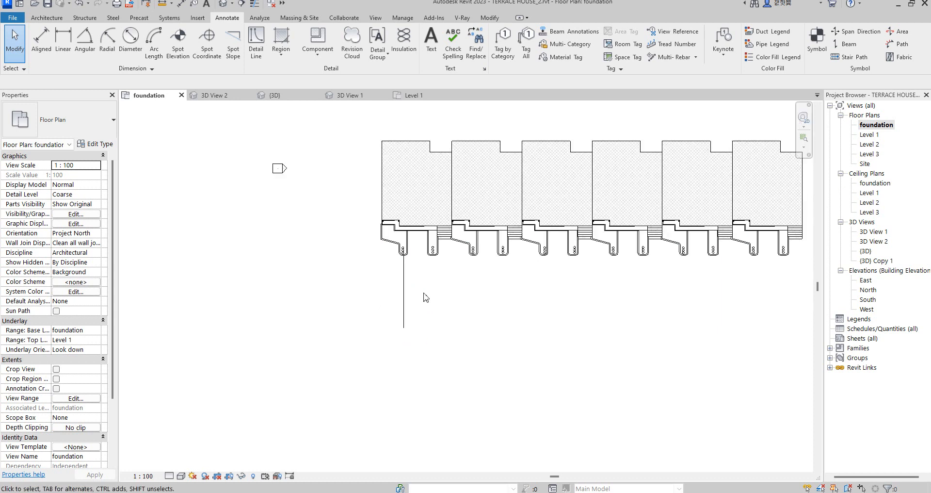
pyautogui.scroll(-2, 407, 318)
pyautogui.scroll(1, 428, 312)
pyautogui.scroll(-2, 429, 313)
pyautogui.scroll(1, 464, 302)
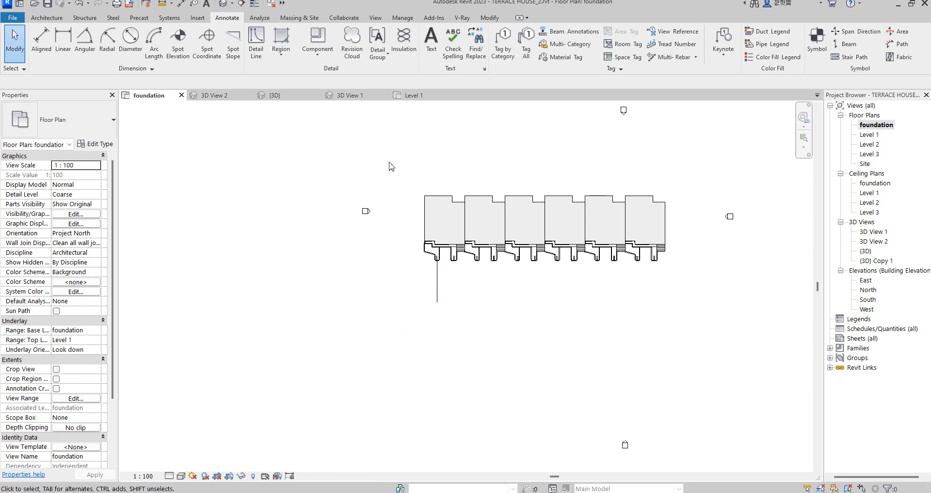
# - Change the first house's filled region type to Diagonal Down
pyautogui.scroll(3, 441, 204)
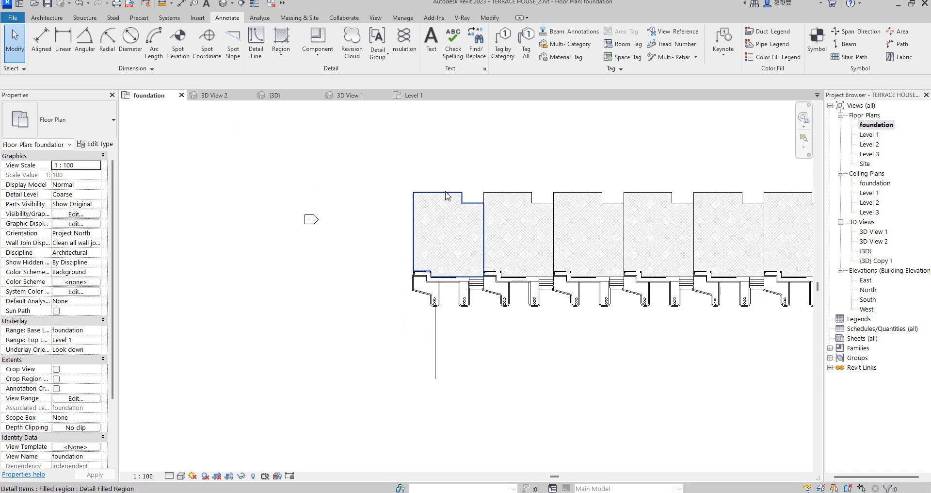
pyautogui.click(447, 196)
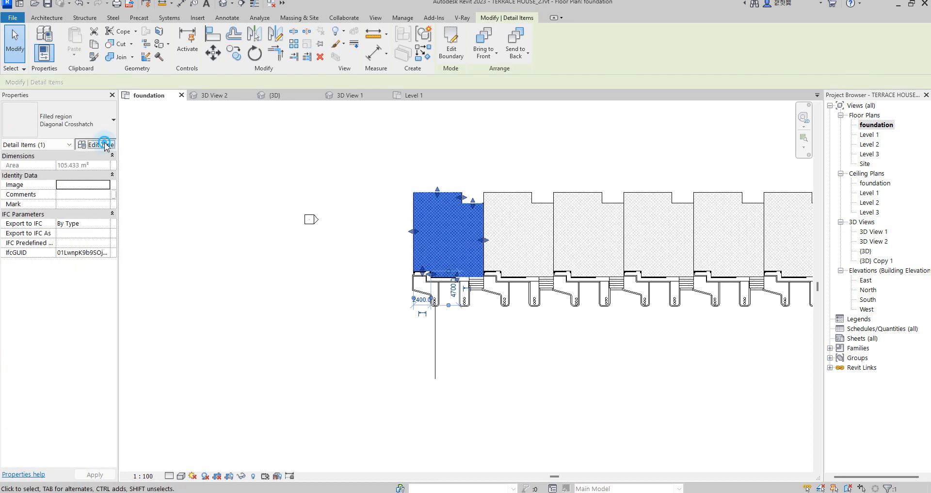
pyautogui.click(106, 144)
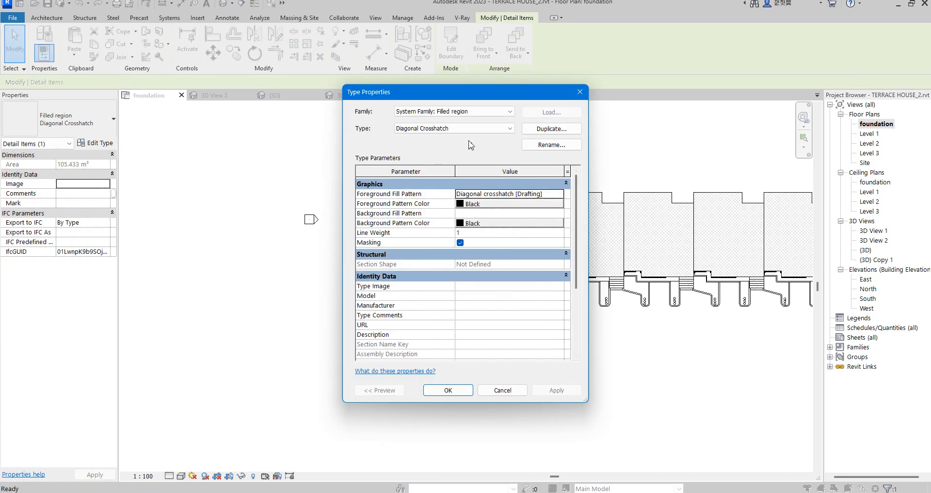
pyautogui.click(510, 128)
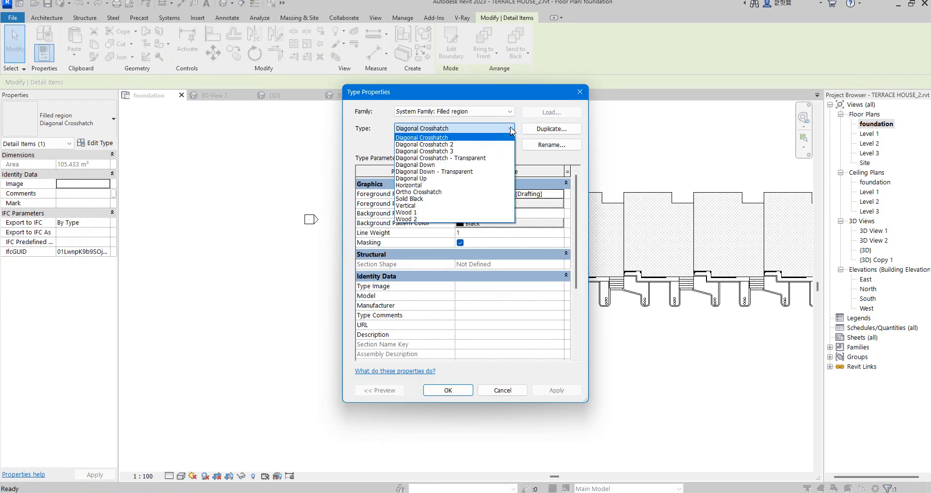
pyautogui.click(440, 165)
pyautogui.click(448, 389)
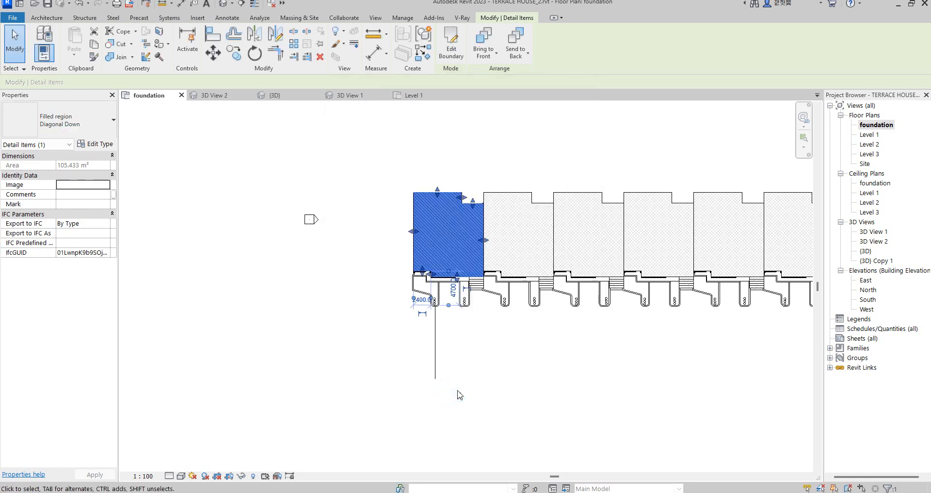
pyautogui.click(520, 365)
# - Select all remaining Diagonal Crosshatch filled regions visible in the view and change their type to Diagonal Down
pyautogui.click(494, 198)
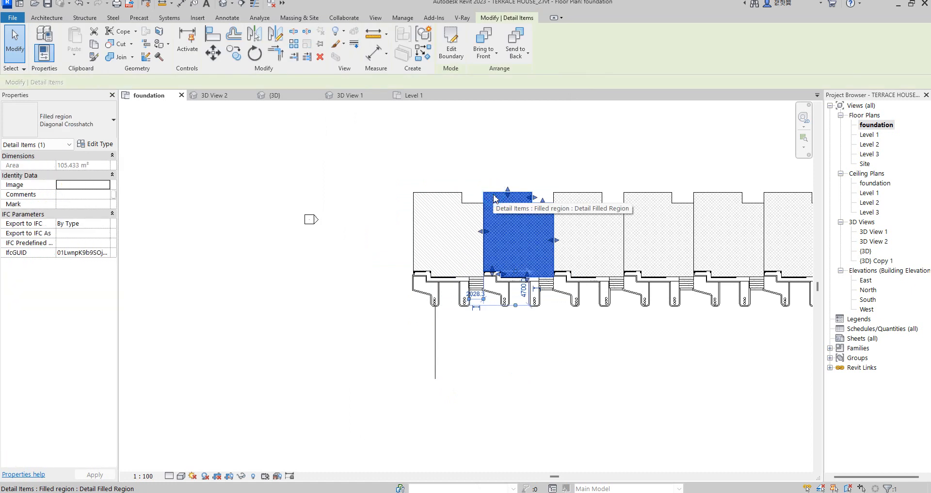
pyautogui.rightClick(521, 193)
pyautogui.click(666, 295)
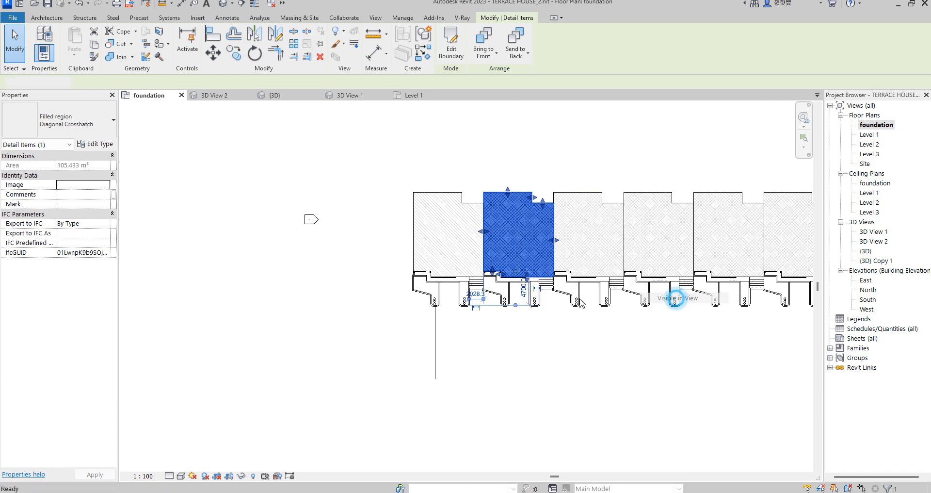
pyautogui.click(97, 125)
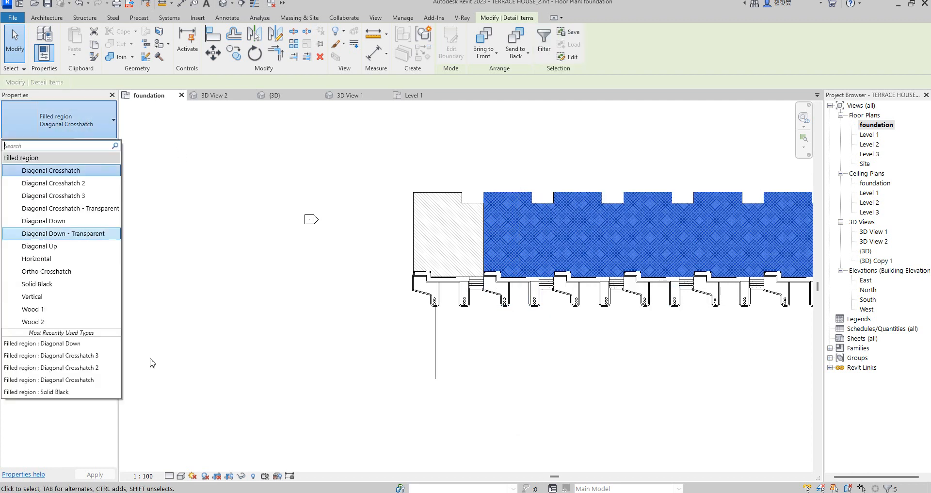
pyautogui.click(73, 338)
pyautogui.click(268, 231)
# - Mirror a copy of the whole row of six houses about a horizontal axis at the detail line's midpoint and check 3D View 2
pyautogui.scroll(-3, 443, 276)
pyautogui.scroll(4, 550, 291)
pyautogui.scroll(-4, 582, 326)
pyautogui.moveTo(431, 253); pyautogui.dragTo(660, 342)
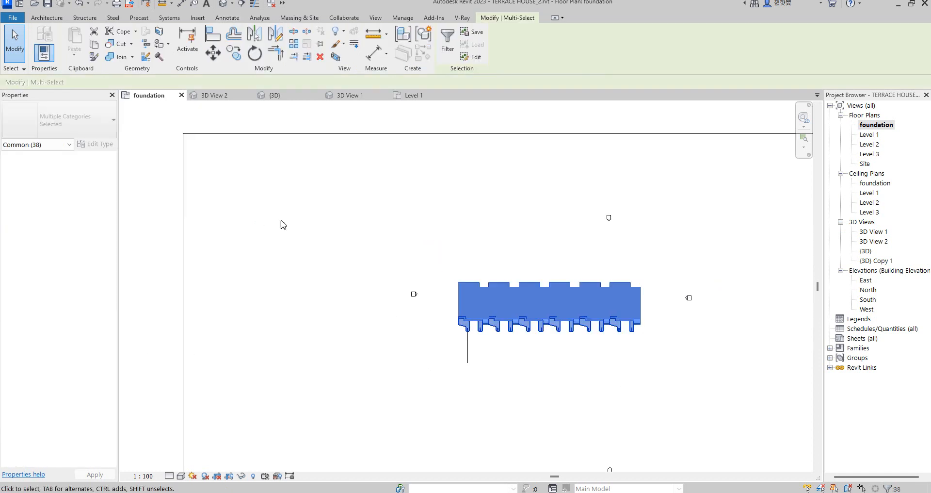
pyautogui.click(275, 33)
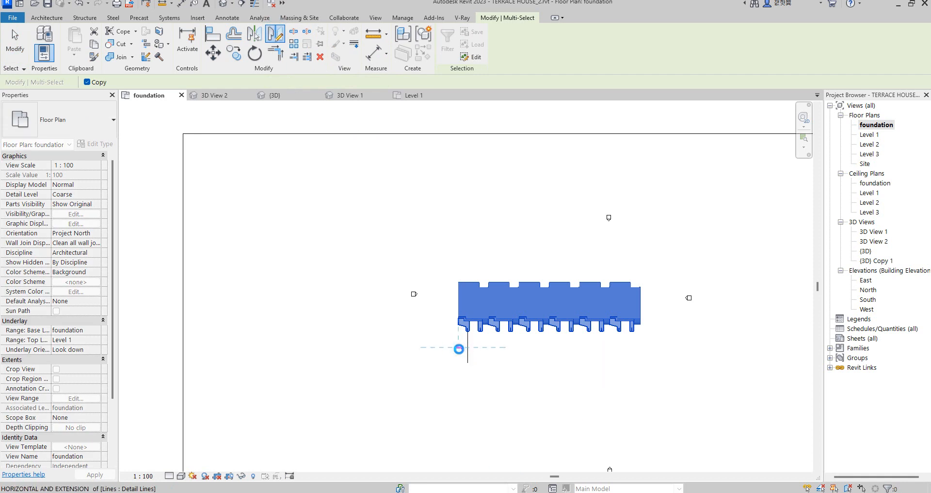
pyautogui.click(458, 349)
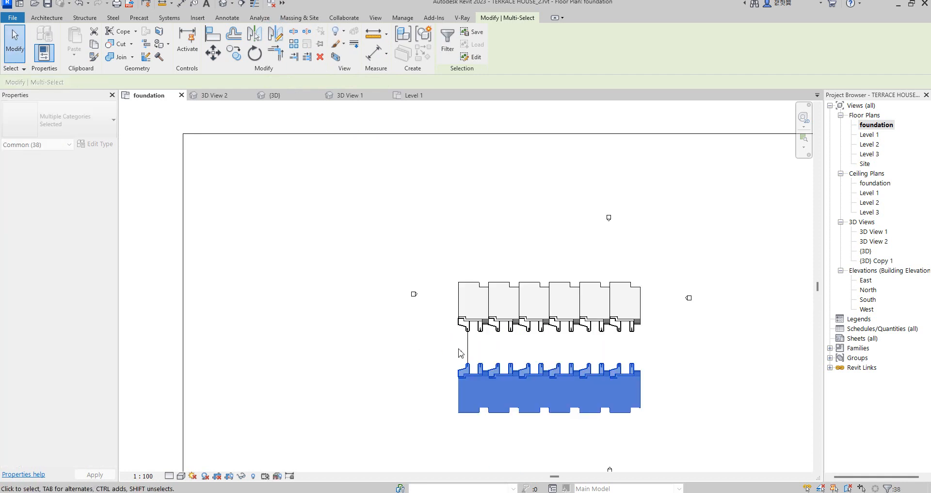
pyautogui.click(366, 354)
pyautogui.scroll(-1, 408, 356)
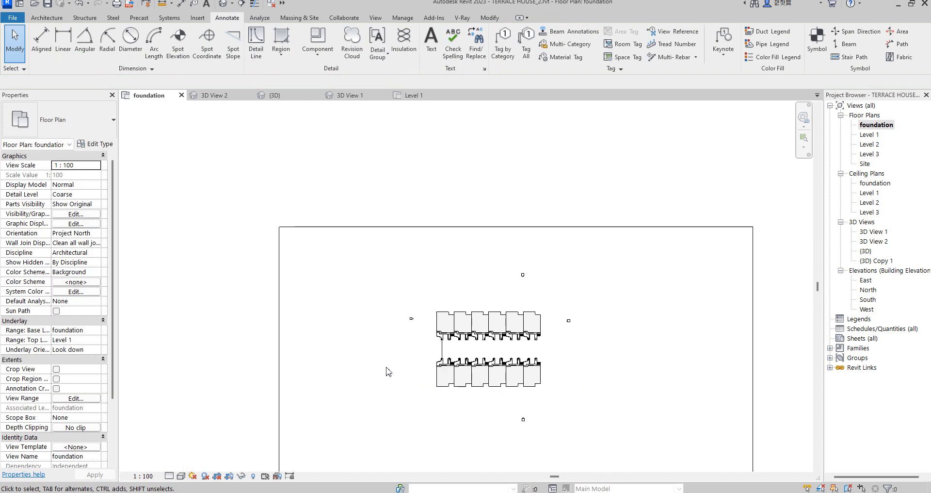
pyautogui.scroll(1, 385, 369)
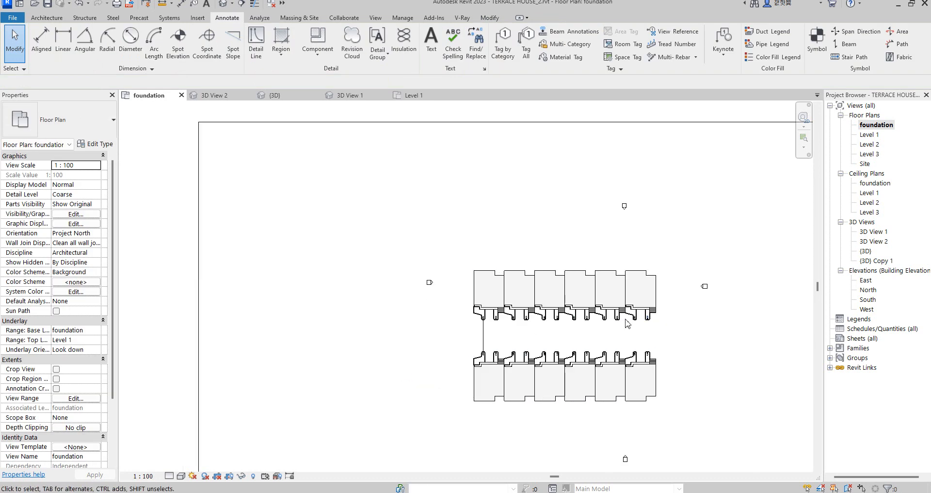
pyautogui.doubleClick(878, 242)
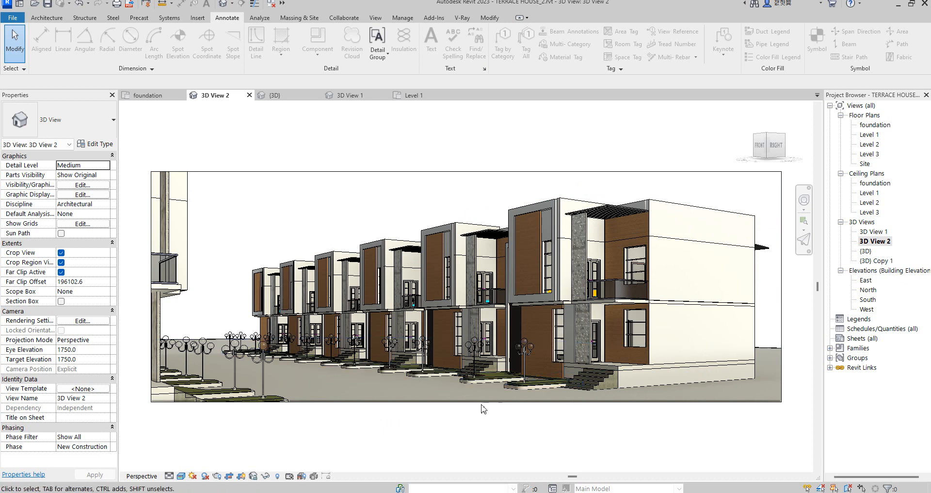
# - In the Level 1 plan, place a camera beyond the east end of the road, aimed west between the two rows of houses
pyautogui.doubleClick(869, 135)
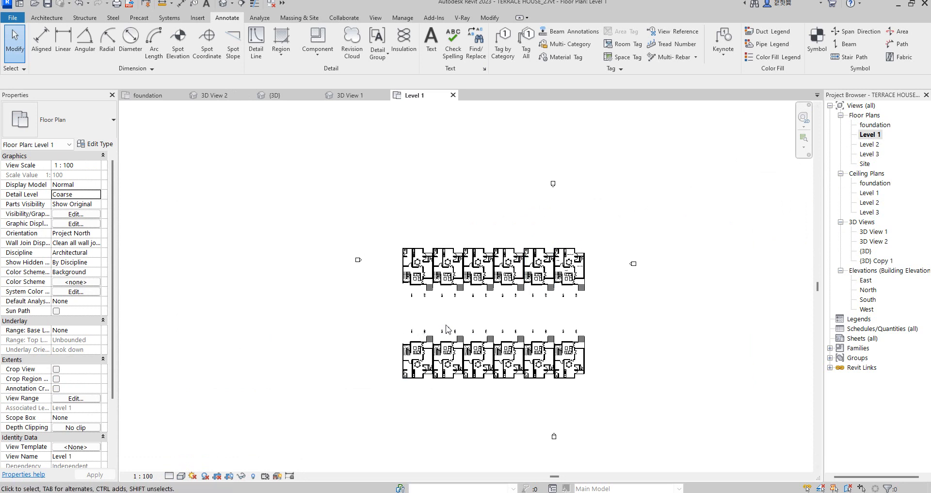
pyautogui.scroll(-2, 444, 325)
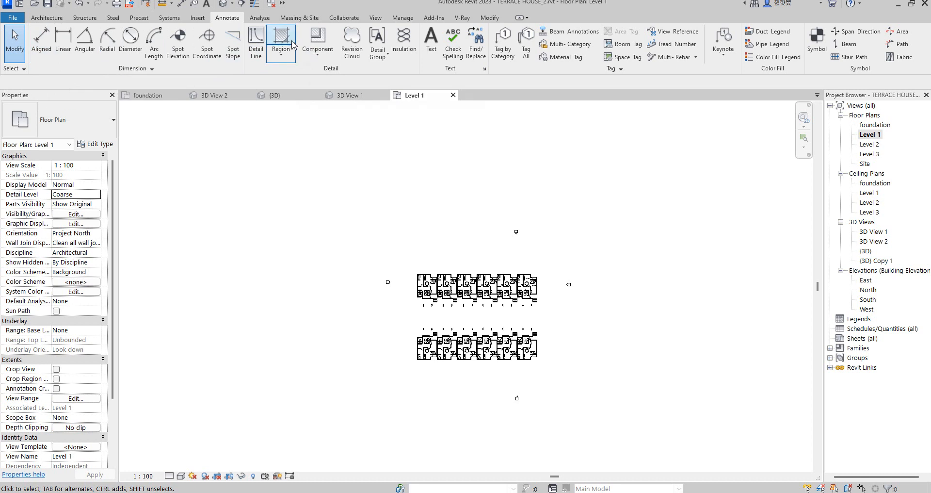
pyautogui.click(232, 7)
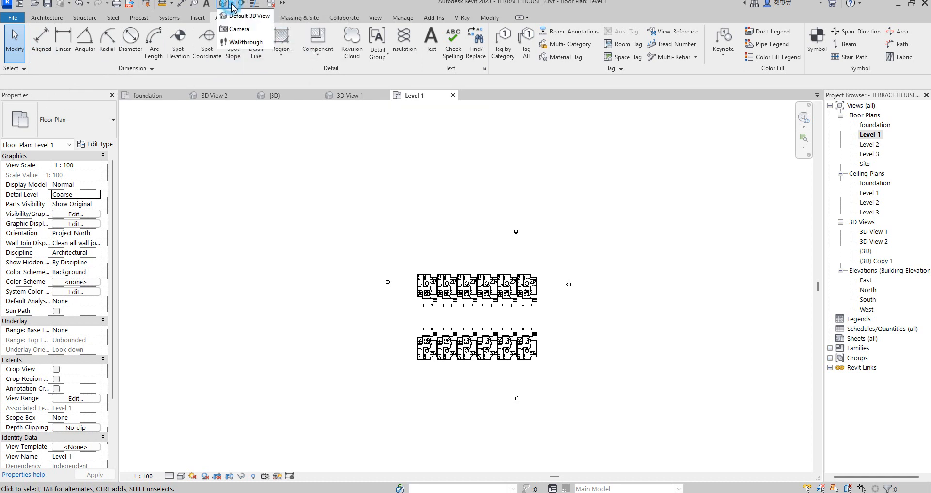
pyautogui.click(245, 27)
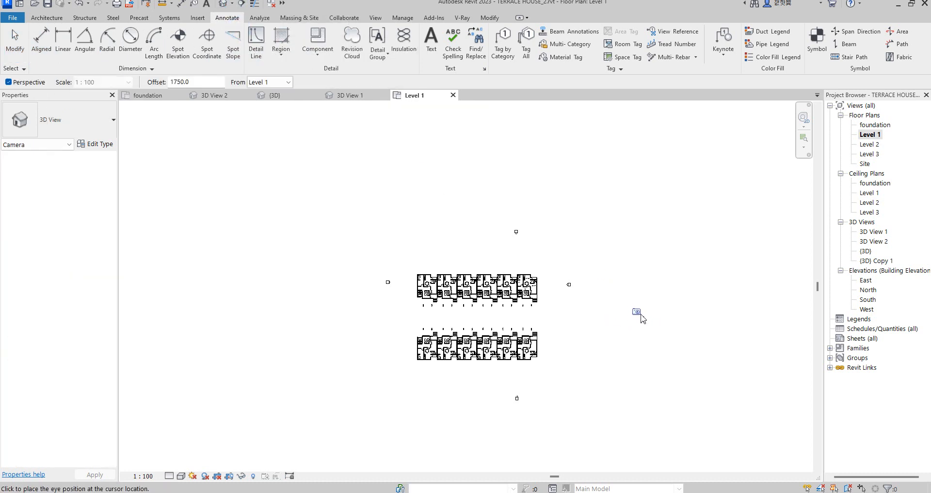
pyautogui.click(634, 316)
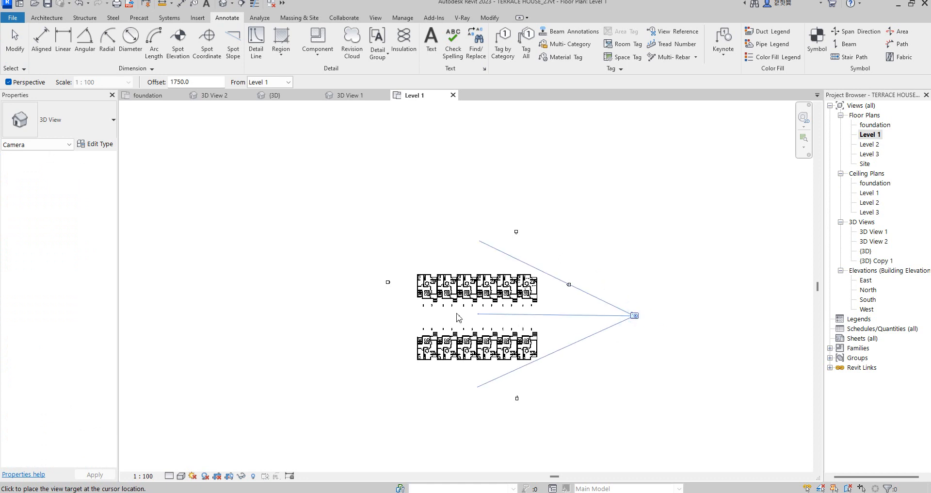
pyautogui.click(420, 320)
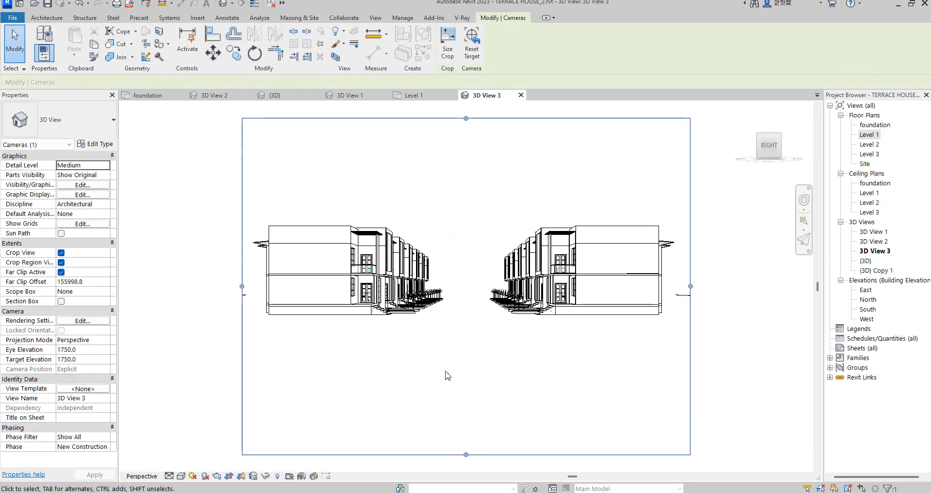
# - Tighten the new camera view's crop region on all four sides, cutting off the outer parts of the nearest houses
pyautogui.moveTo(466, 454); pyautogui.dragTo(459, 335)
pyautogui.moveTo(466, 119); pyautogui.dragTo(467, 176)
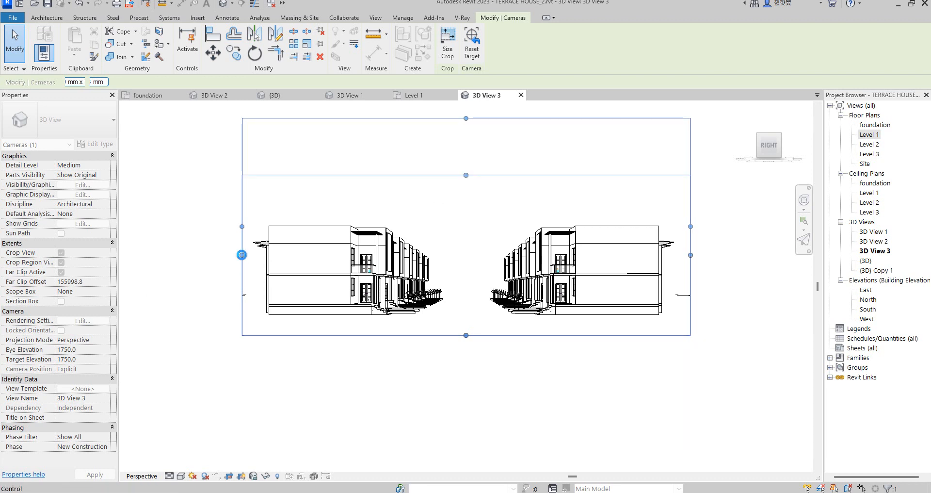
pyautogui.moveTo(241, 255); pyautogui.dragTo(286, 264)
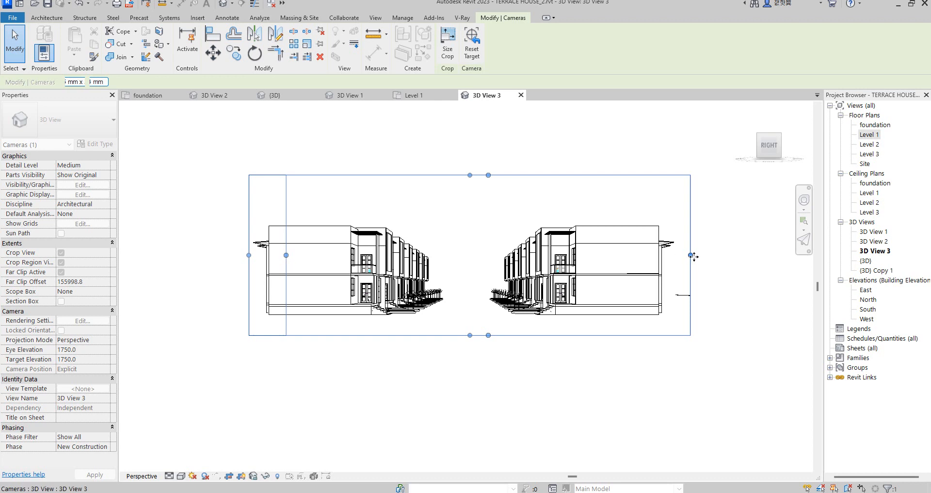
pyautogui.moveTo(691, 256); pyautogui.dragTo(633, 259)
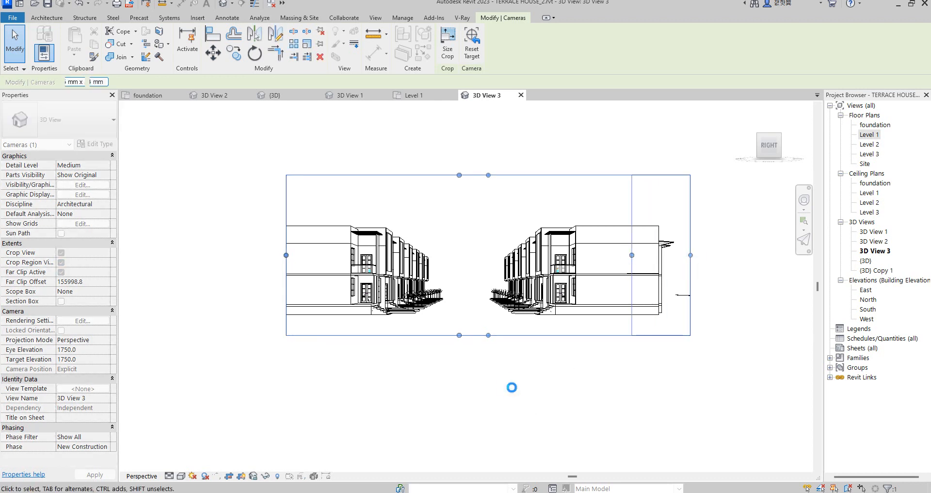
pyautogui.click(512, 389)
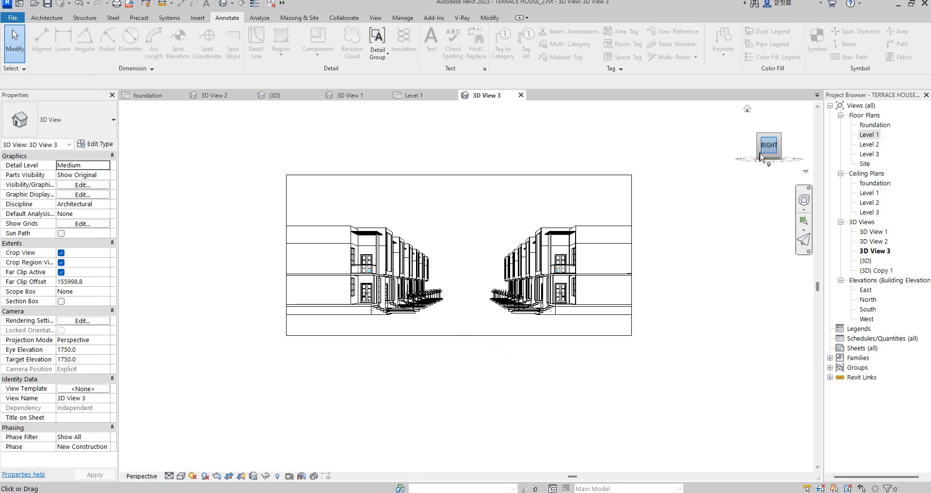
# - Set the camera's eye elevation and target elevation to 1000
pyautogui.click(92, 350)
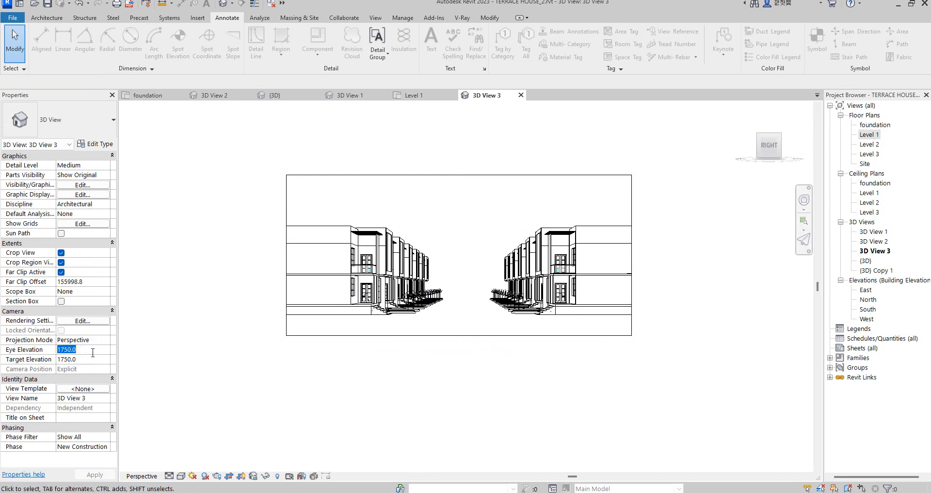
pyautogui.click(94, 357)
pyautogui.write('1000')
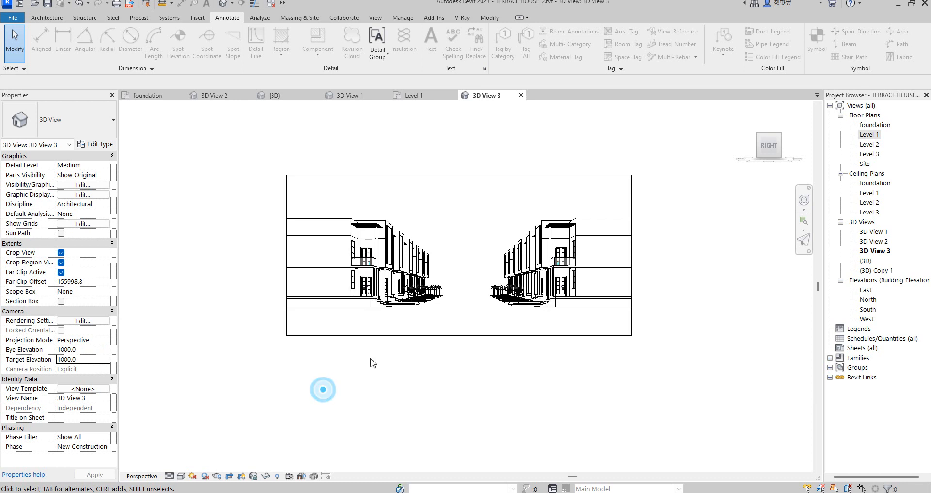
# - Switch the camera view's visual style to a realistic display of materials and inspect the road between the houses
pyautogui.click(181, 476)
pyautogui.click(215, 465)
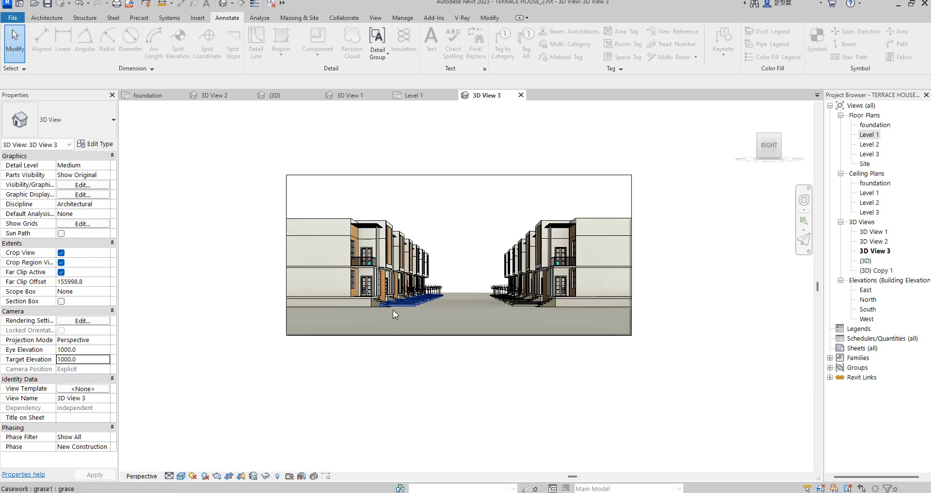
pyautogui.scroll(5, 458, 326)
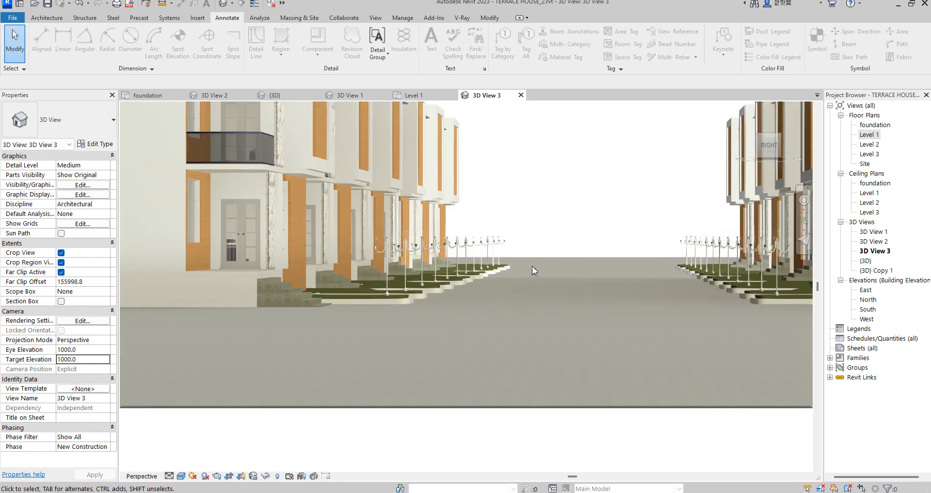
pyautogui.scroll(-5, 532, 266)
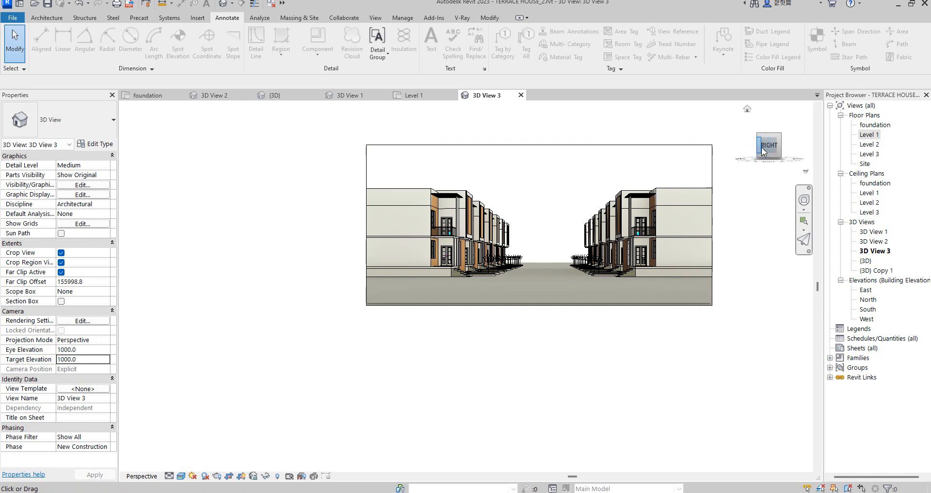
# - Turn the camera view slightly so the left row's facades are seen at an angle, keeping both elevations at 1000
pyautogui.moveTo(763, 151); pyautogui.dragTo(773, 151)
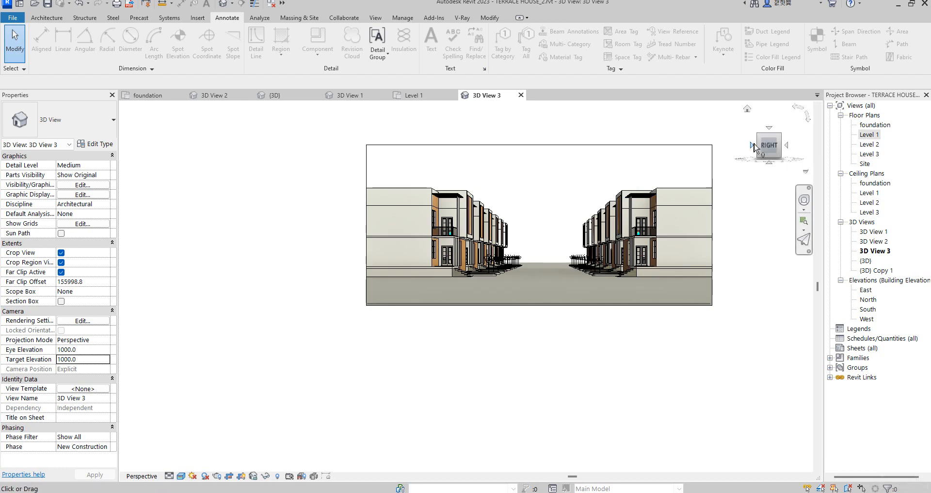
pyautogui.moveTo(769, 146); pyautogui.dragTo(782, 146)
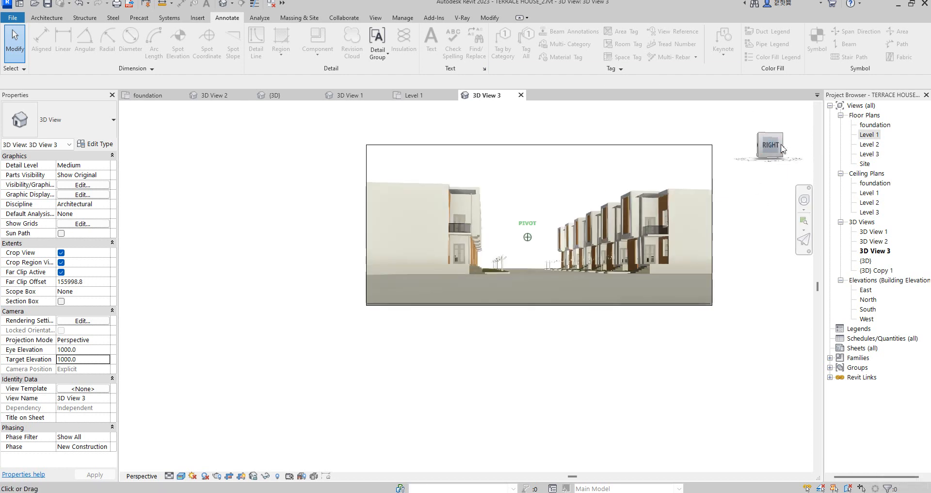
pyautogui.scroll(2, 661, 213)
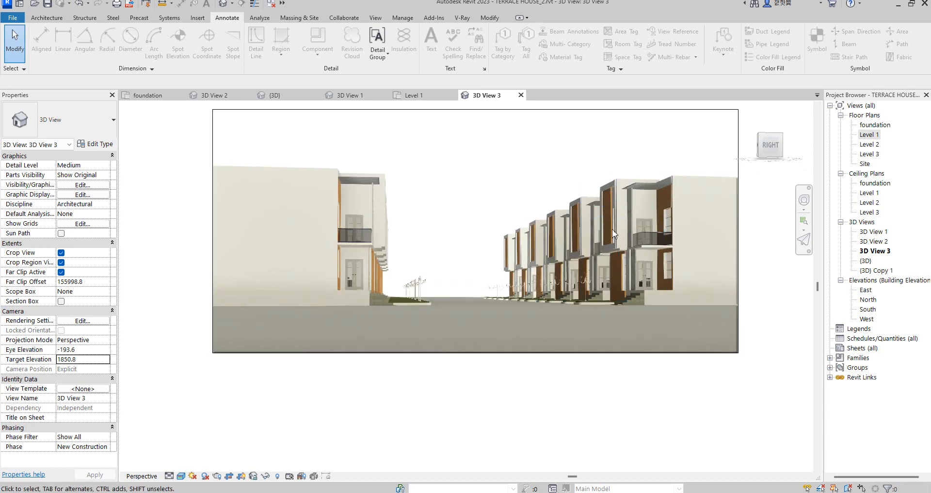
pyautogui.moveTo(772, 146)
pyautogui.mouseDown()
pyautogui.moveTo(762, 150)
pyautogui.moveTo(780, 149)
pyautogui.moveTo(754, 151)
pyautogui.mouseUp()
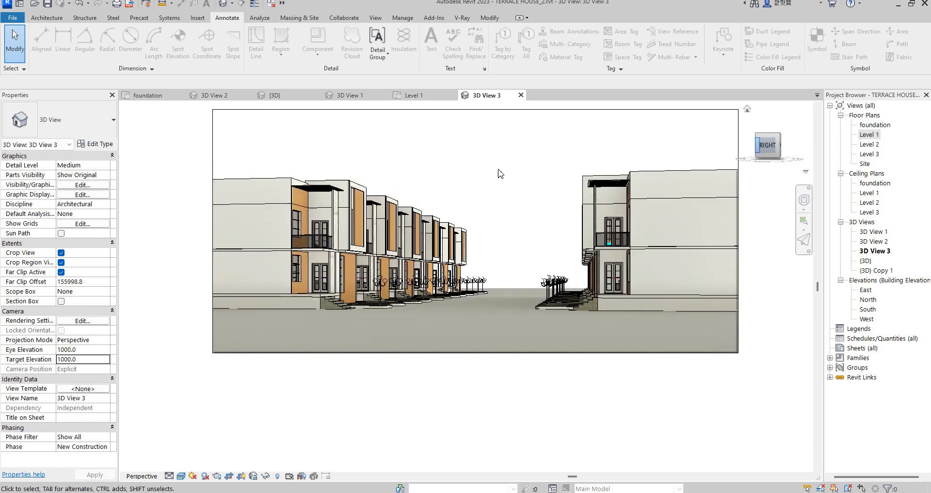
pyautogui.scroll(5, 423, 299)
pyautogui.scroll(-4, 558, 253)
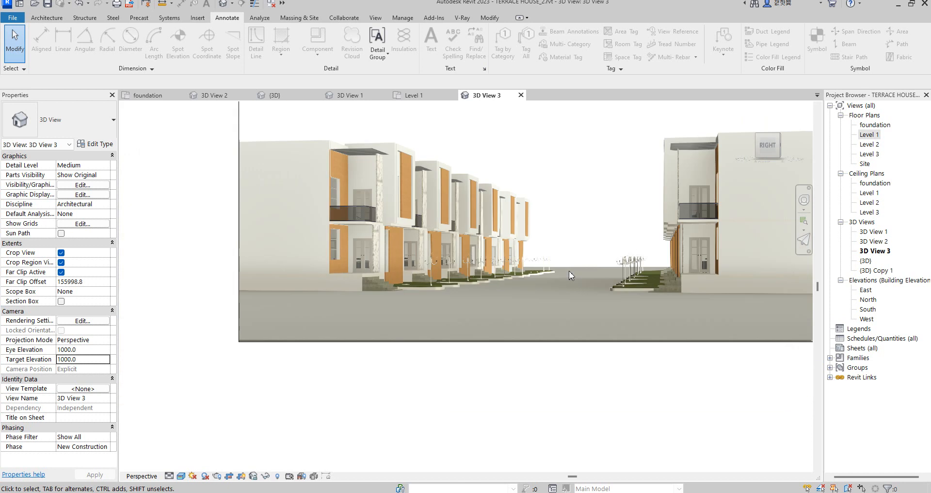
pyautogui.scroll(-3, 689, 249)
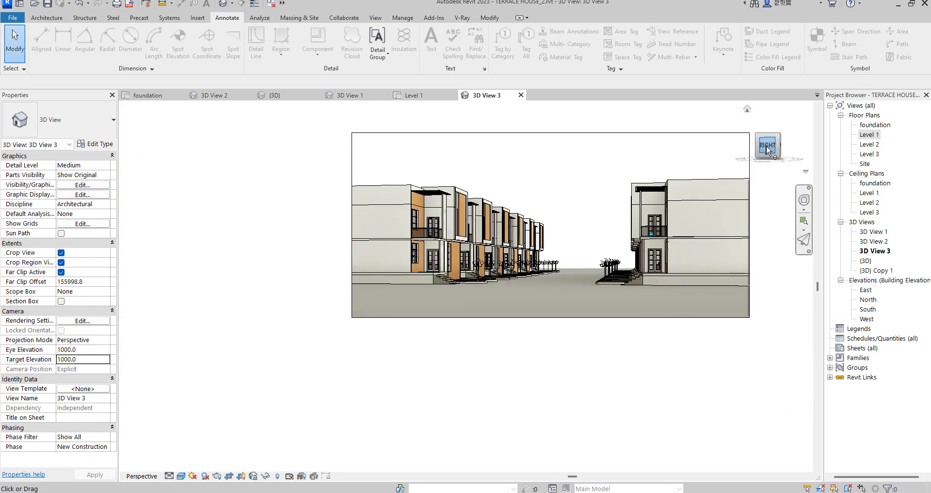
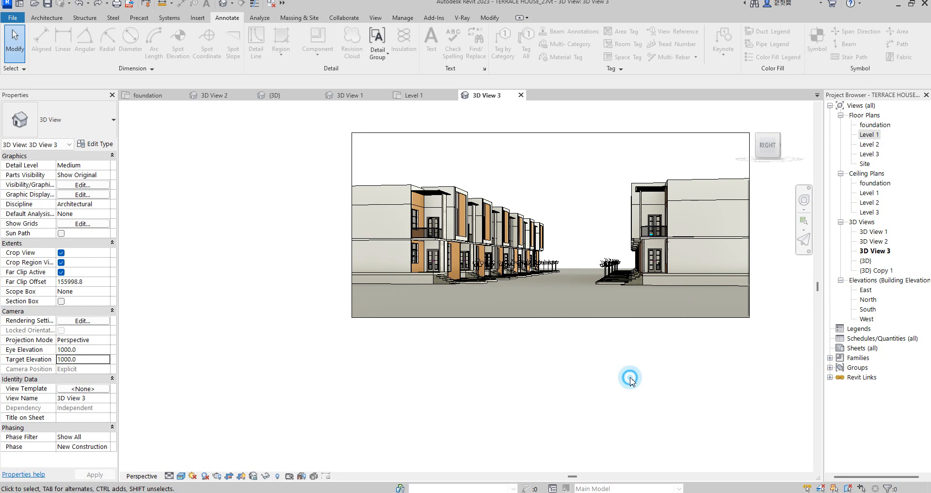
pyautogui.click(758, 147)
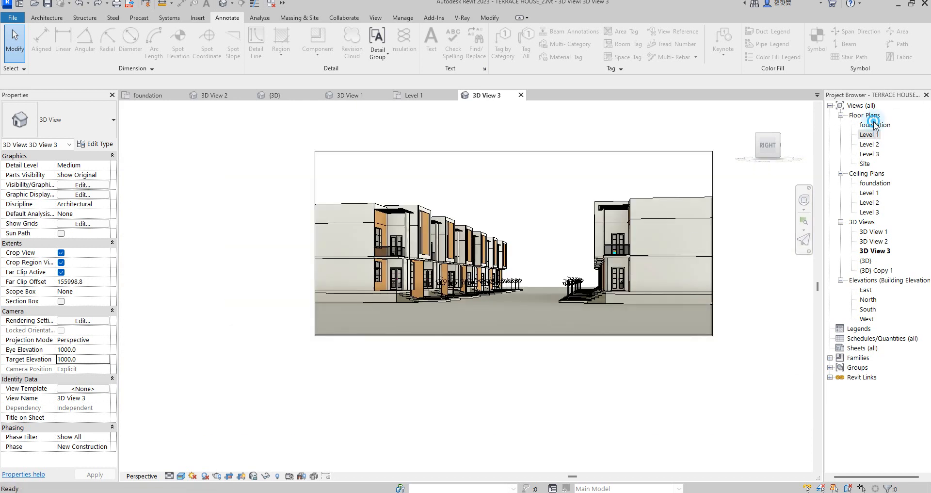
# - Open the foundation floor plan and place the text note 1 on the first house of the upper row
pyautogui.doubleClick(875, 125)
pyautogui.scroll(2, 533, 323)
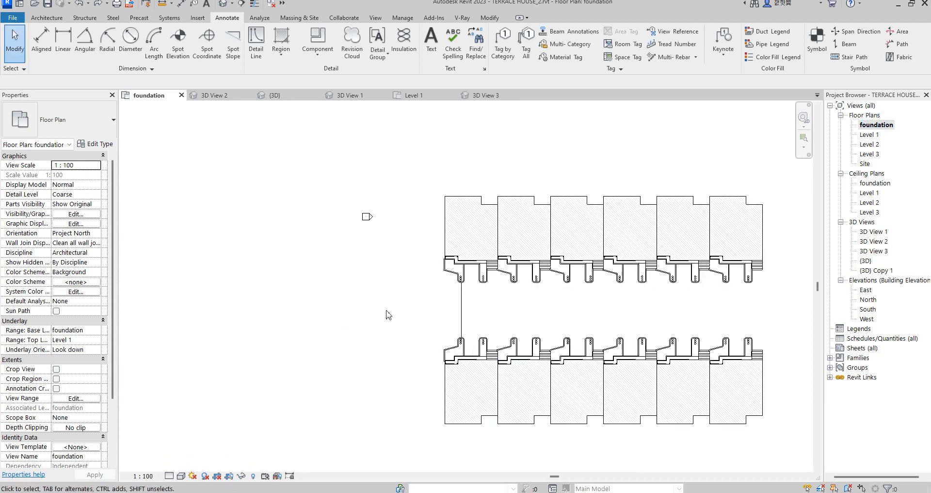
pyautogui.scroll(-3, 388, 315)
pyautogui.scroll(2, 339, 318)
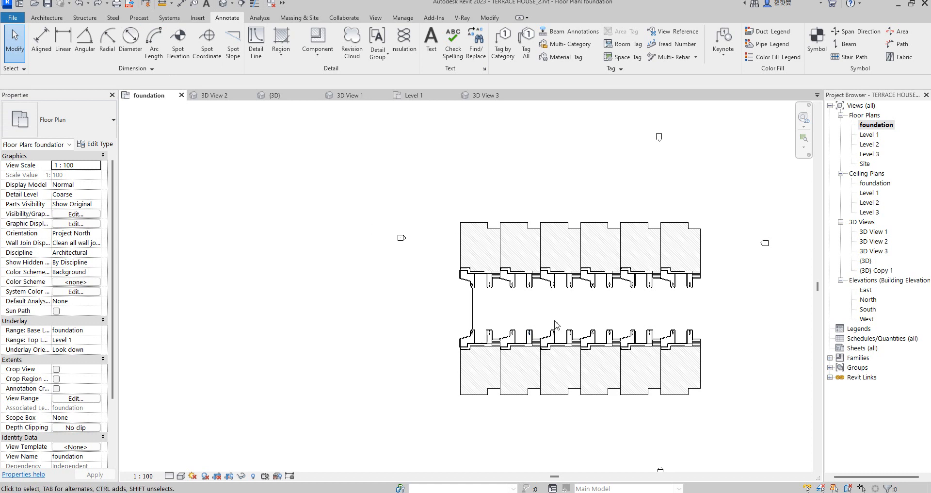
pyautogui.scroll(2, 651, 291)
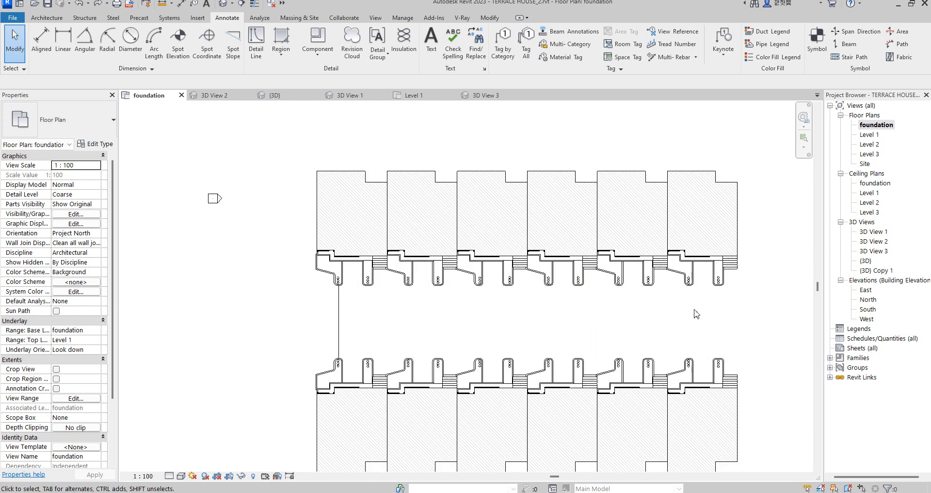
pyautogui.scroll(-1, 493, 289)
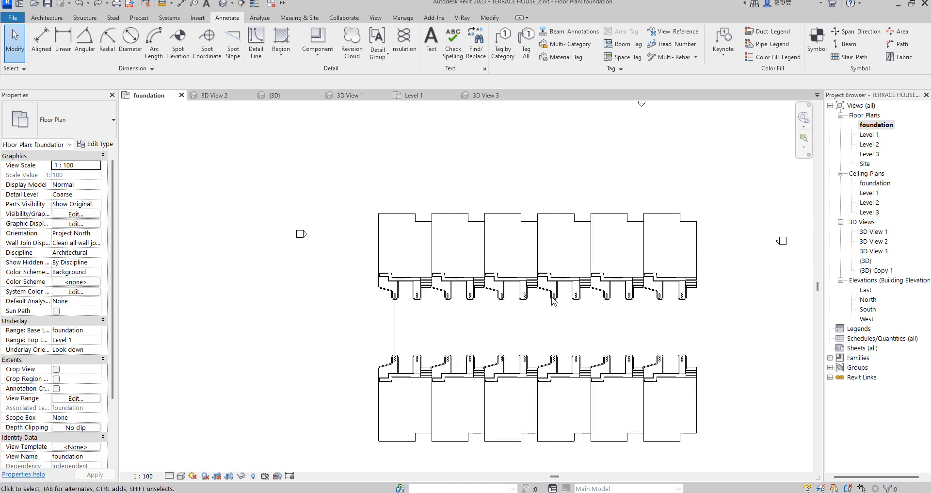
pyautogui.scroll(2, 416, 277)
pyautogui.scroll(-2, 341, 206)
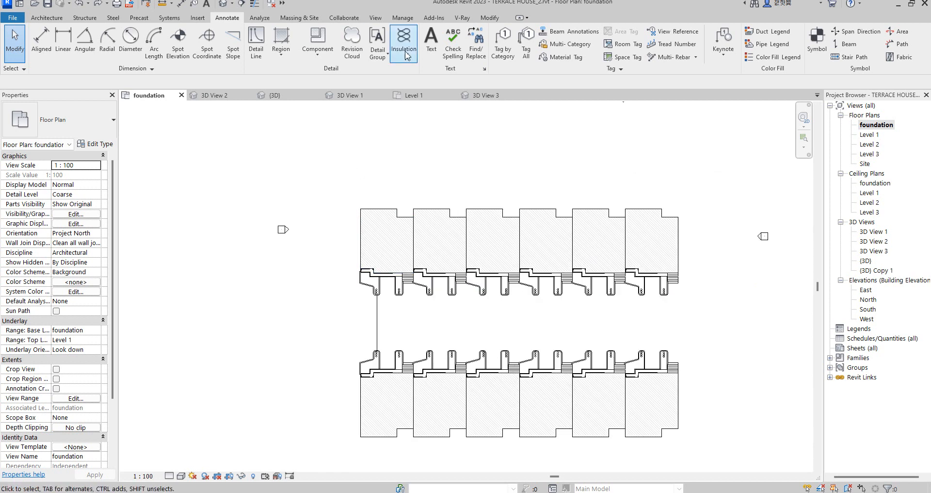
pyautogui.click(431, 38)
pyautogui.scroll(3, 394, 233)
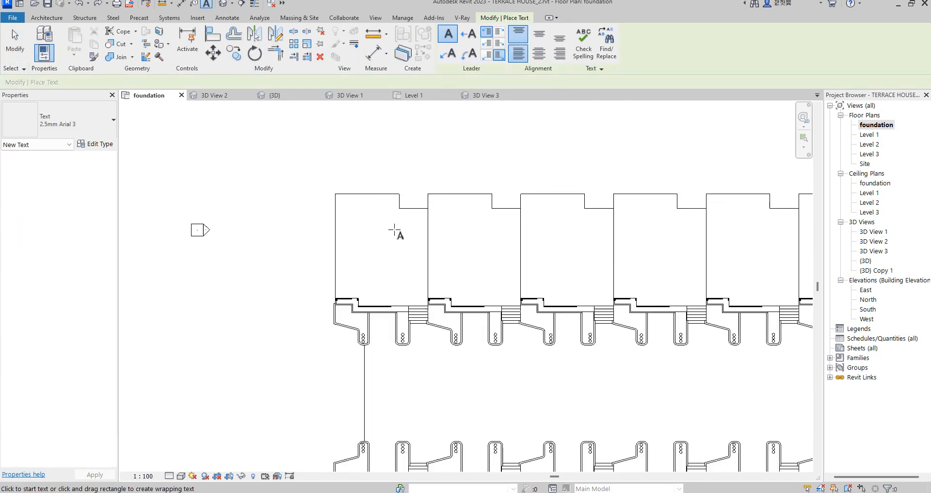
pyautogui.click(378, 241)
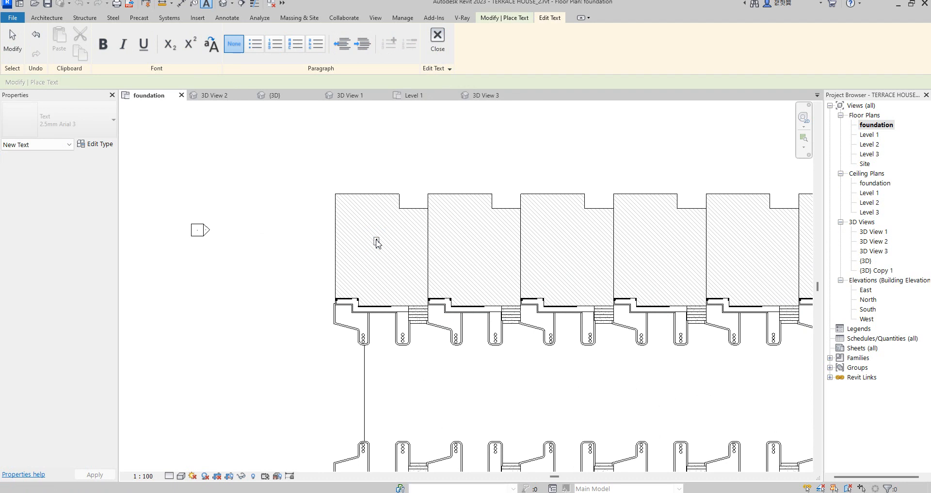
pyautogui.click(465, 168)
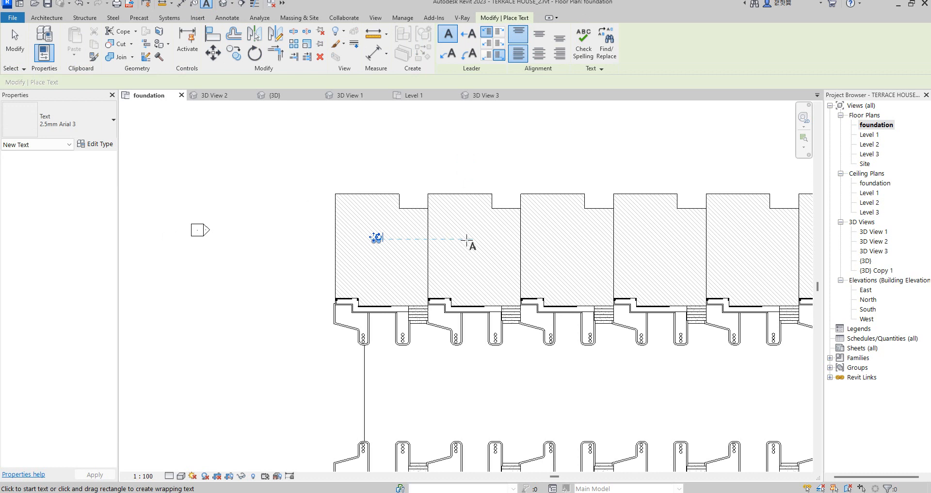
# - Place the text notes 2, 3 and 4 on the second, third and fourth houses of the upper row
pyautogui.click(468, 240)
pyautogui.click(562, 241)
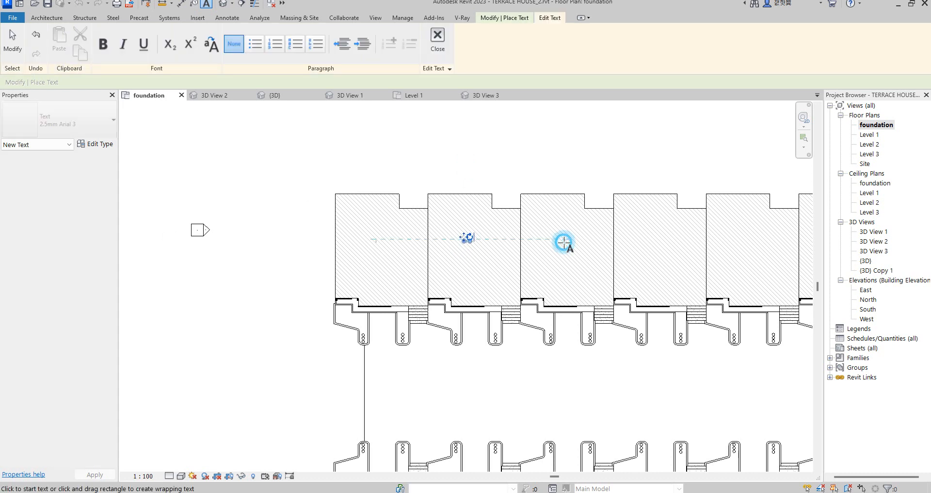
pyautogui.click(649, 241)
pyautogui.click(651, 241)
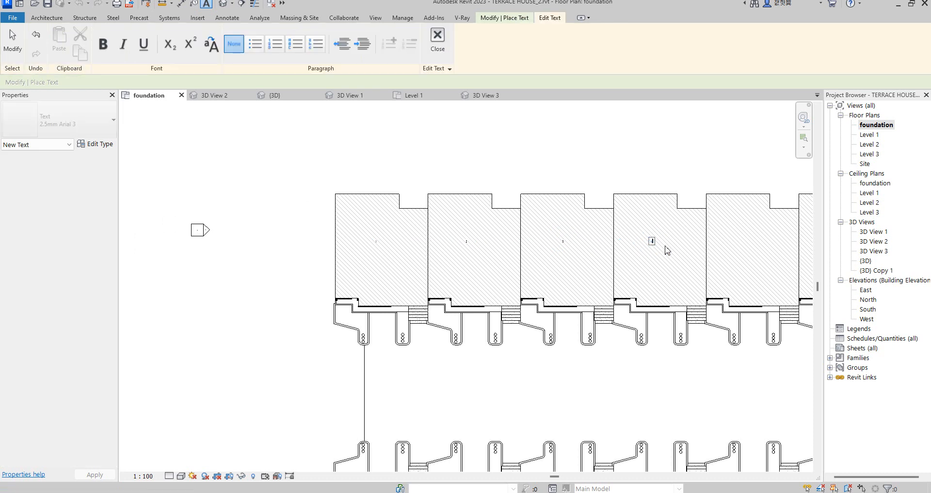
pyautogui.click(745, 247)
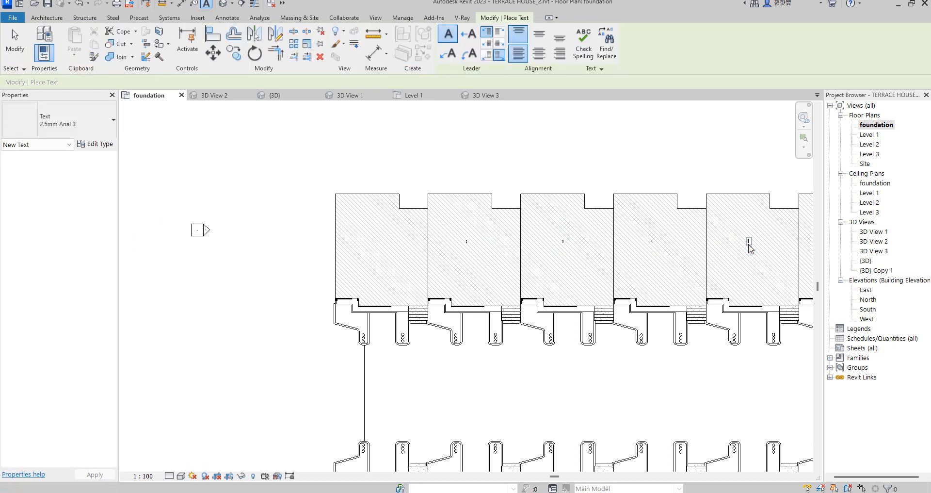
# - Place the text notes 5 and 6 on the last two houses of the upper row and leave text placement
pyautogui.click(749, 245)
pyautogui.scroll(-2, 346, 284)
pyautogui.scroll(2, 674, 274)
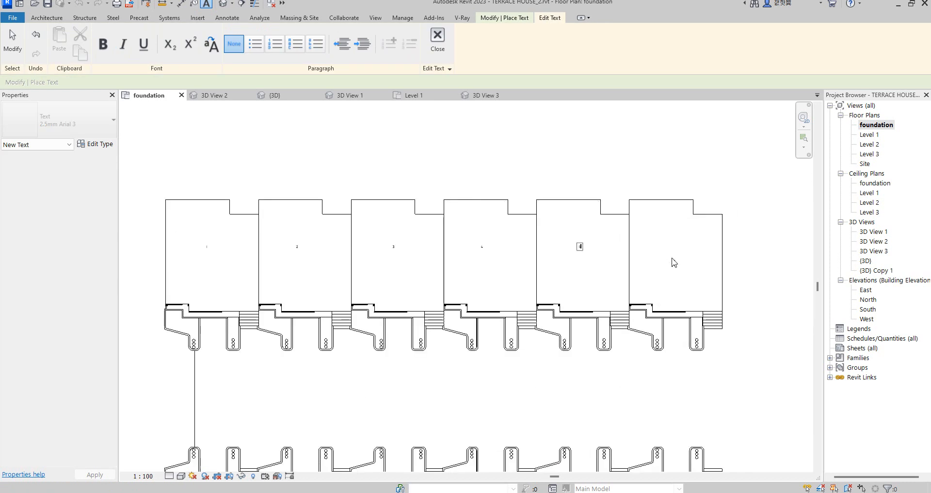
pyautogui.click(674, 256)
pyautogui.click(673, 256)
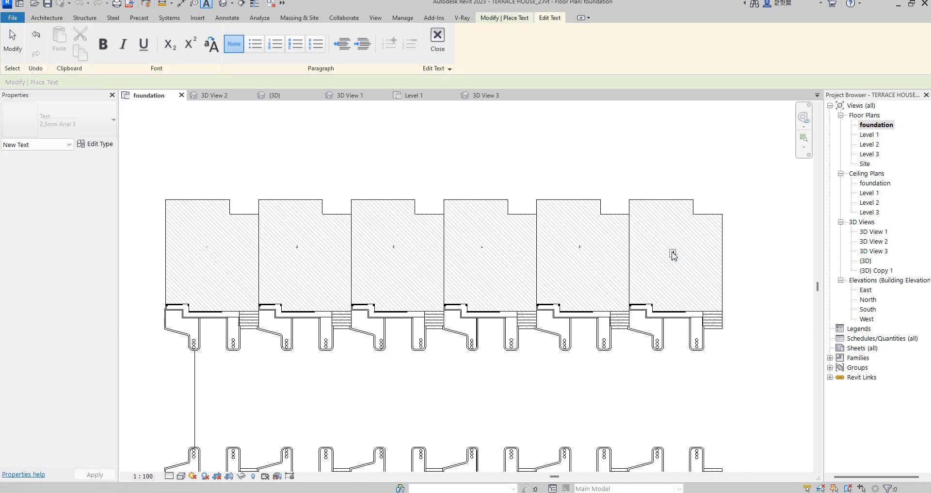
pyautogui.click(753, 264)
pyautogui.rightClick(639, 159)
pyautogui.click(669, 167)
pyautogui.rightClick(621, 154)
pyautogui.click(653, 159)
# - Duplicate the text type of house note 6 as 2.5mm Arial 6 and set its text size to 7.5 mm
pyautogui.scroll(3, 676, 256)
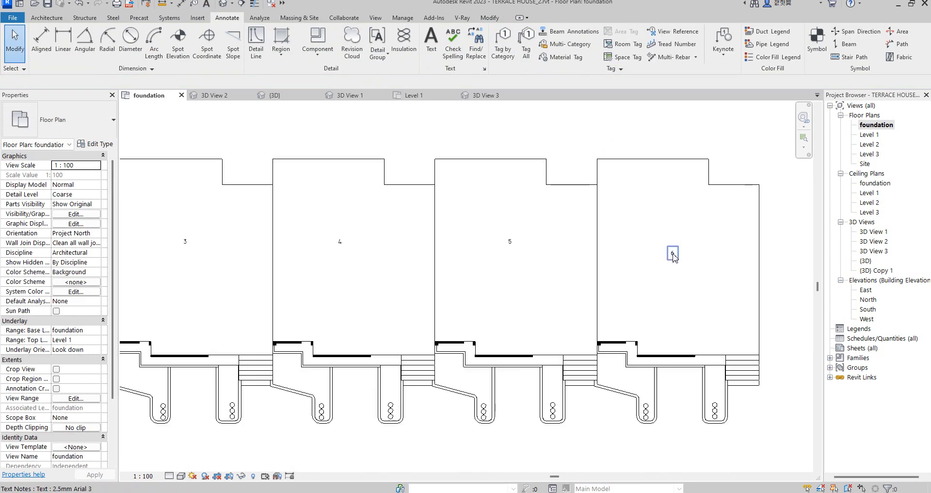
pyautogui.click(673, 253)
pyautogui.scroll(-4, 695, 301)
pyautogui.scroll(3, 415, 265)
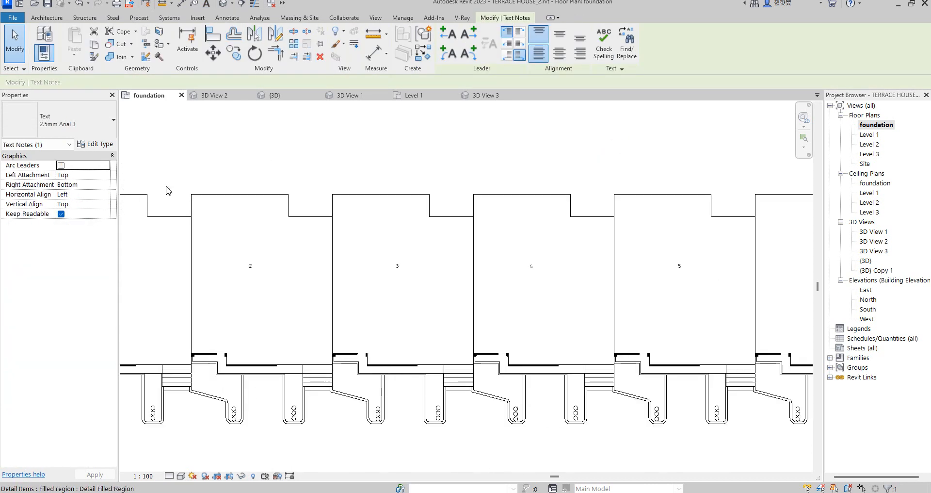
pyautogui.click(93, 144)
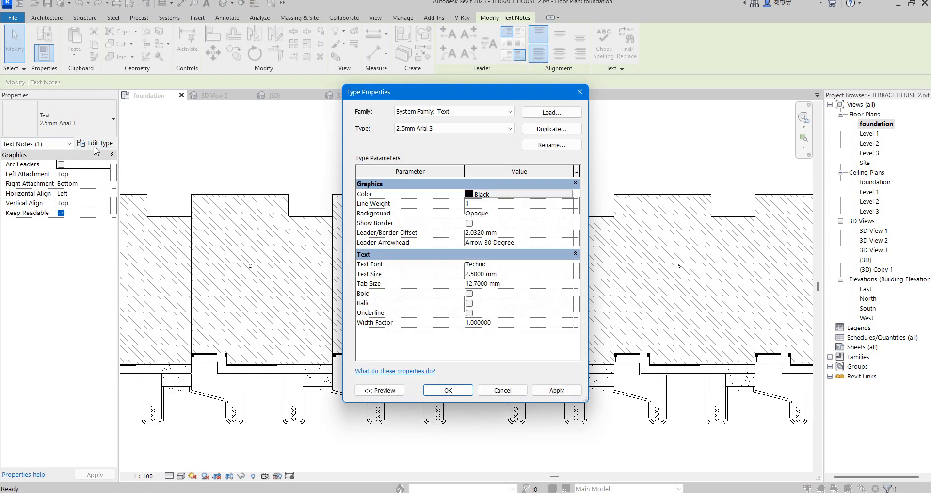
pyautogui.click(553, 129)
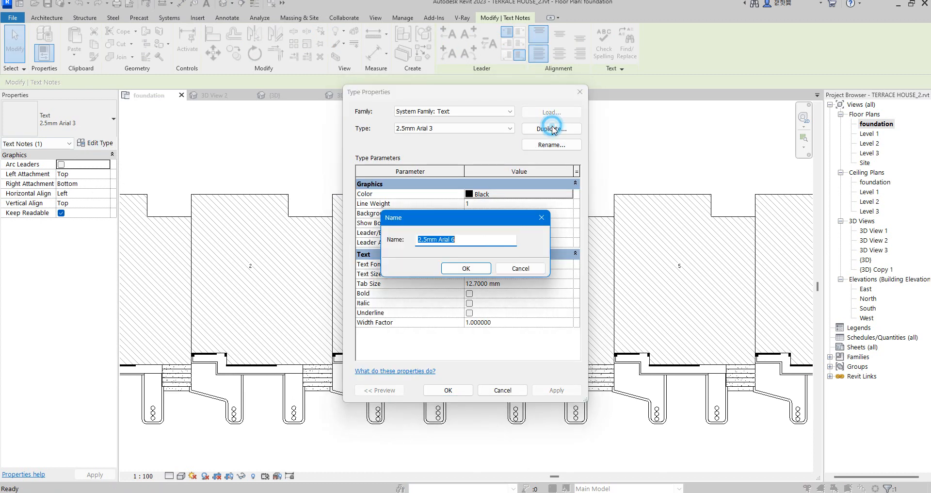
pyautogui.click(467, 269)
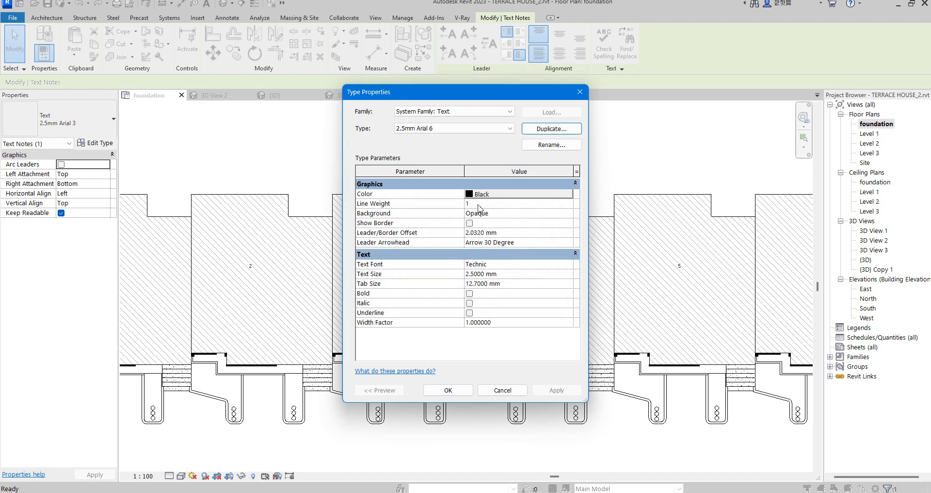
pyautogui.click(470, 274)
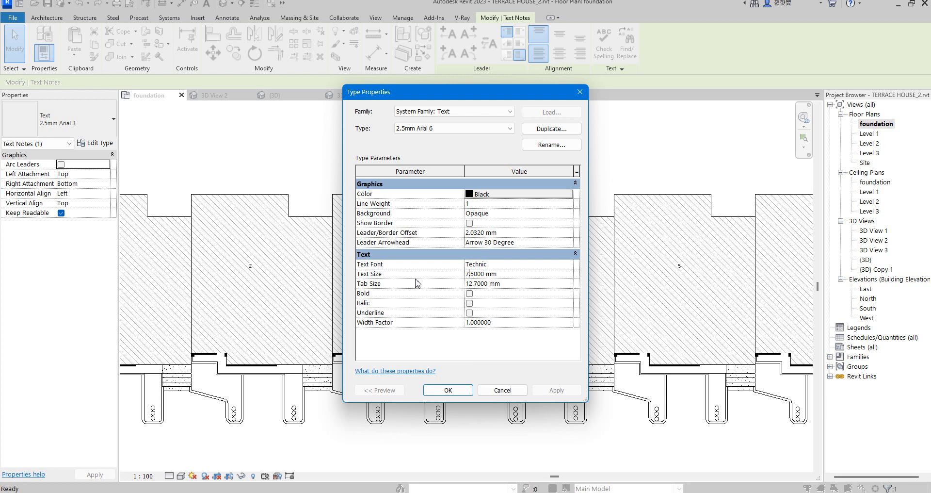
pyautogui.write('7')
pyautogui.click(446, 391)
# - Select all visible notes of the same type as house note 5 and change them to the 2.5mm Arial 6 type
pyautogui.scroll(3, 376, 286)
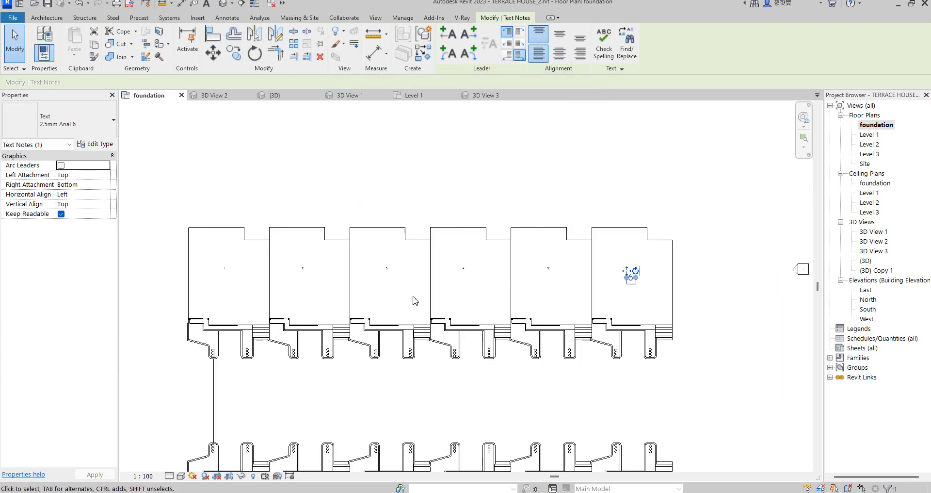
pyautogui.scroll(1, 730, 305)
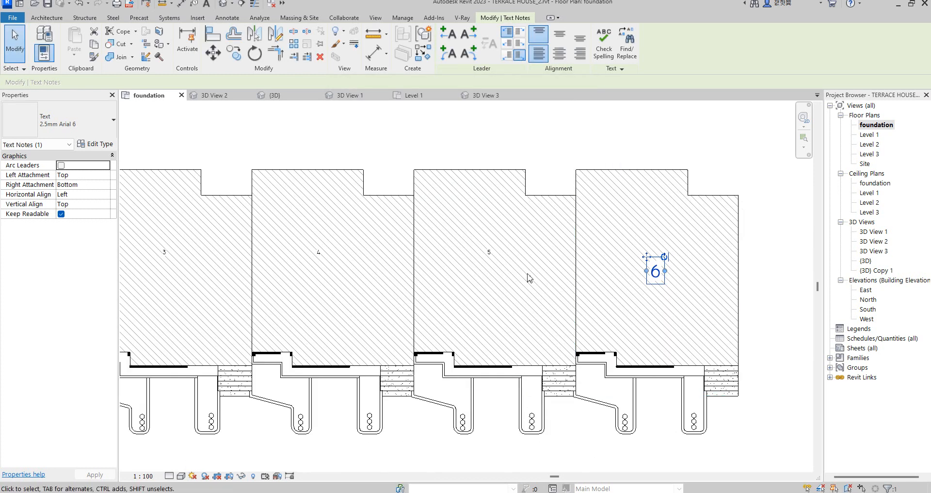
pyautogui.click(490, 252)
pyautogui.rightClick(494, 253)
pyautogui.moveTo(554, 359)
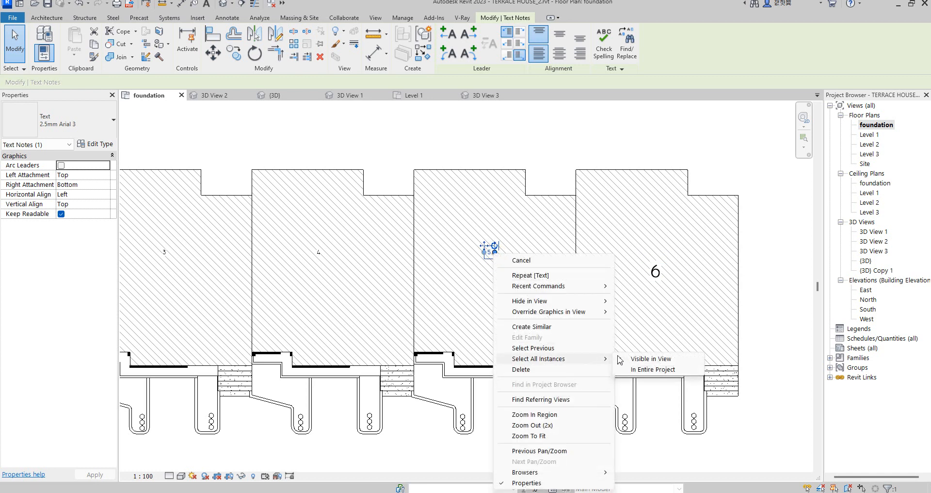
pyautogui.click(652, 359)
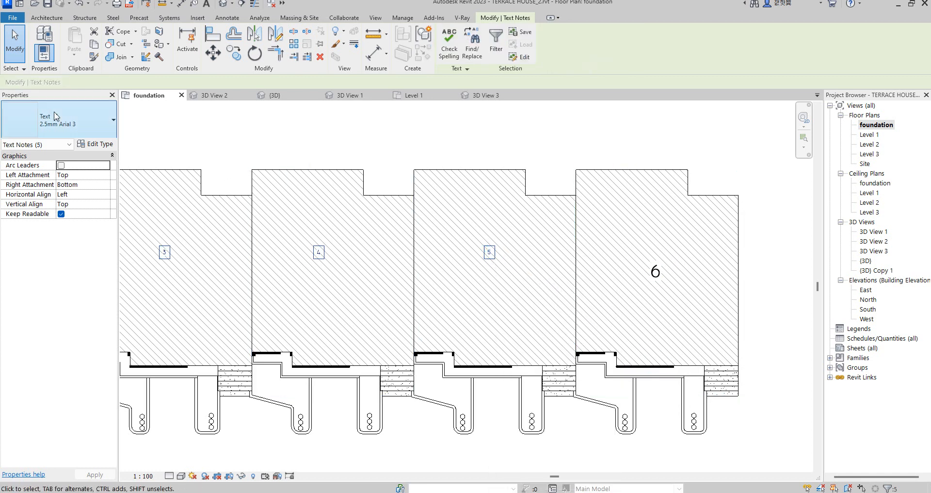
pyautogui.click(111, 130)
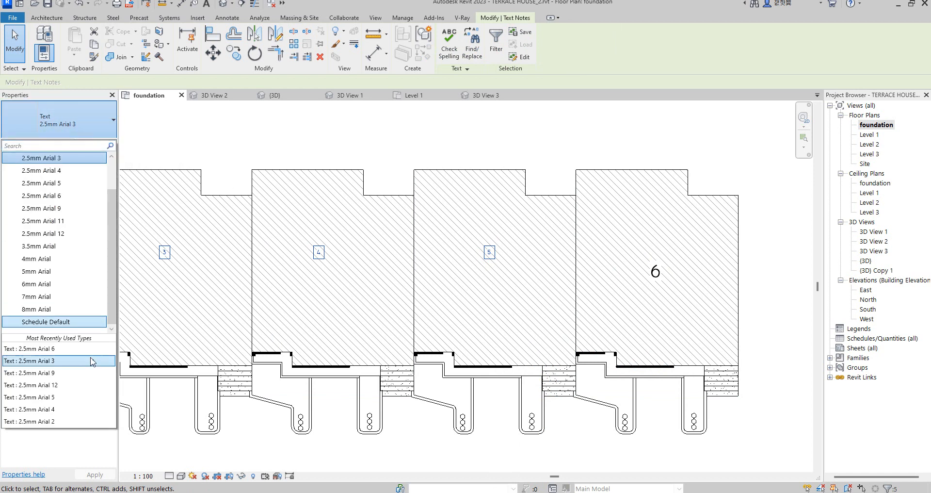
pyautogui.click(30, 348)
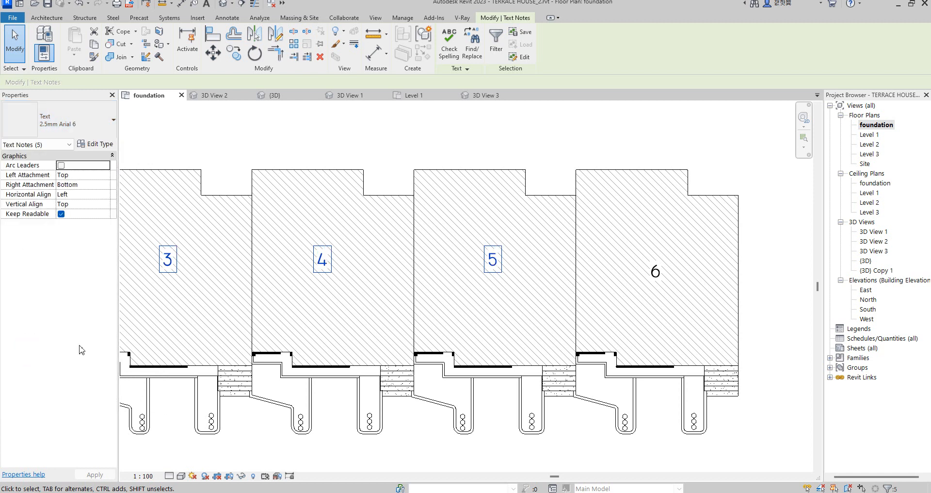
pyautogui.click(723, 147)
# - Examine the numbered upper row and the mirrored lower row across the foundation plan
pyautogui.scroll(-4, 739, 164)
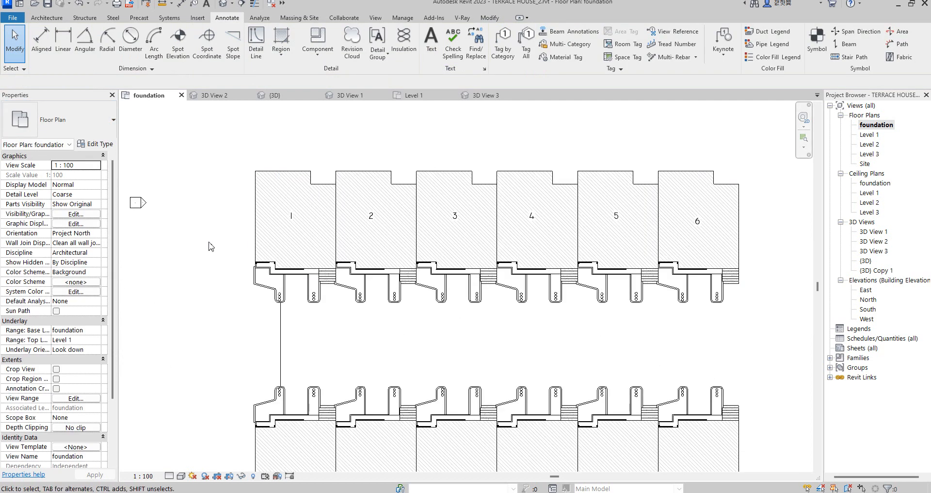
pyautogui.scroll(-3, 196, 245)
pyautogui.scroll(2, 282, 257)
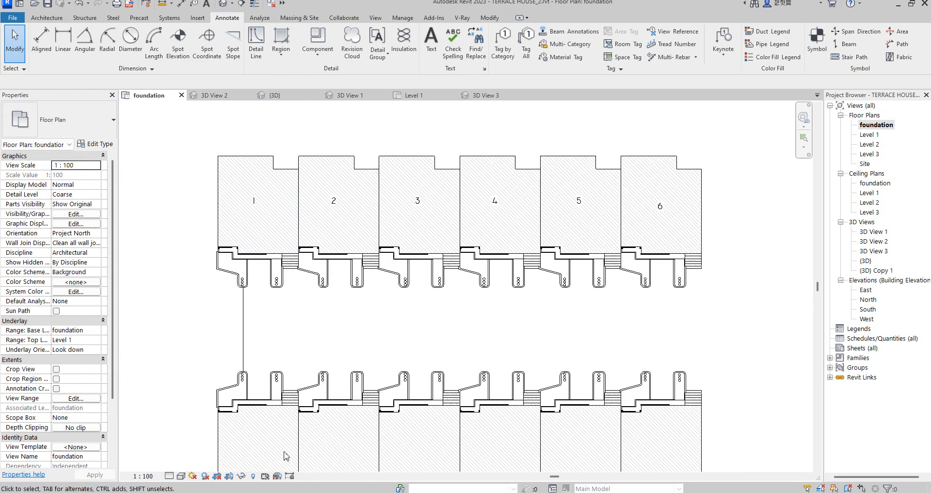
pyautogui.scroll(-3, 596, 452)
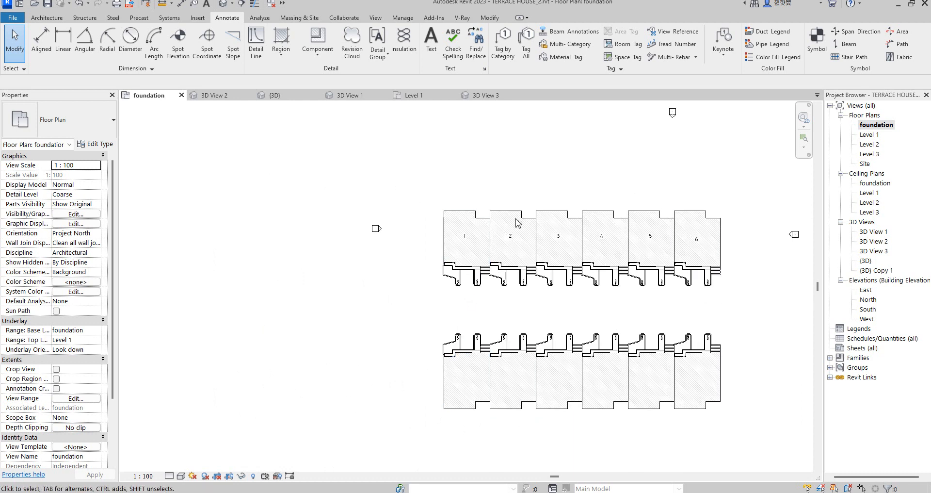
pyautogui.scroll(2, 504, 272)
pyautogui.scroll(2, 520, 249)
pyautogui.scroll(4, 505, 235)
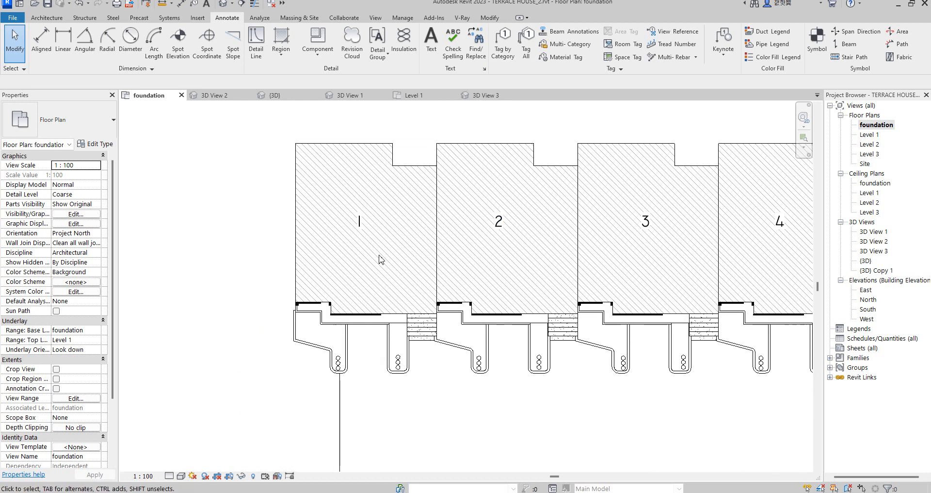
pyautogui.scroll(-4, 353, 279)
pyautogui.scroll(-3, 521, 346)
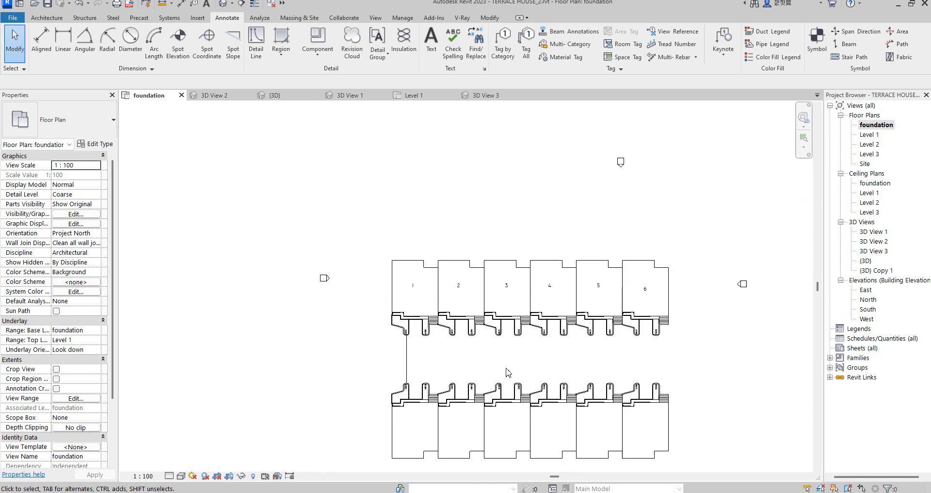
# - Draw a horizontal building section line along the road between the two rows, looking toward the numbered houses
pyautogui.click(241, 4)
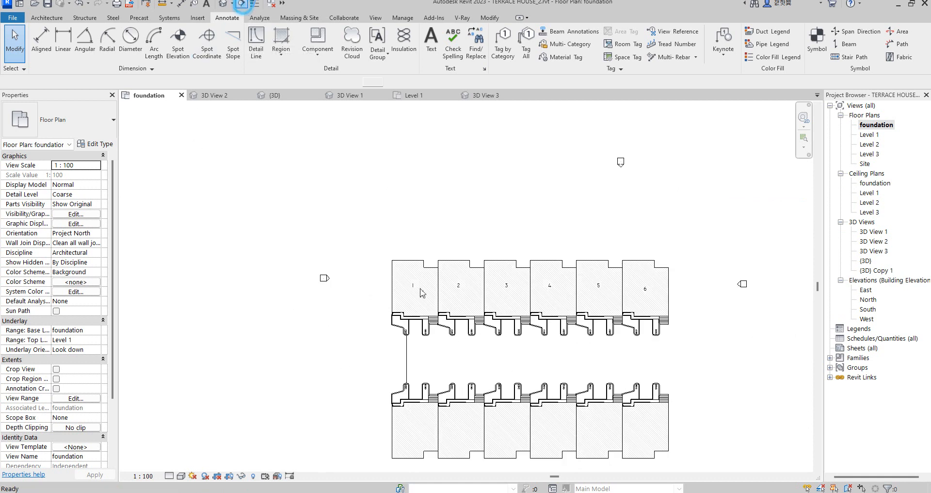
pyautogui.click(321, 361)
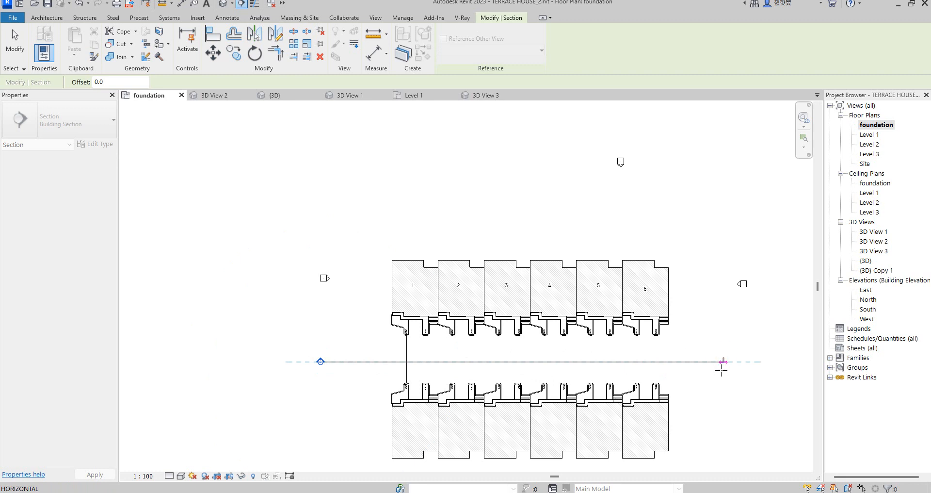
pyautogui.click(723, 361)
pyautogui.scroll(2, 603, 367)
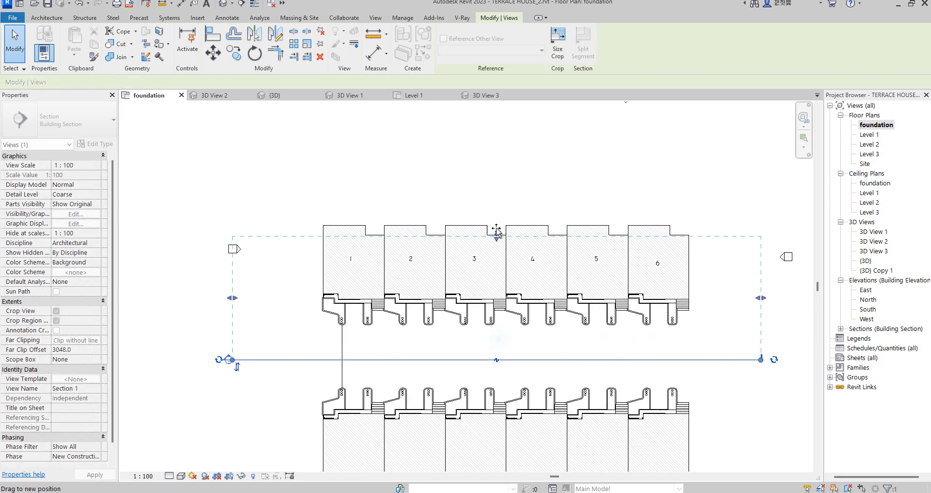
pyautogui.click(498, 210)
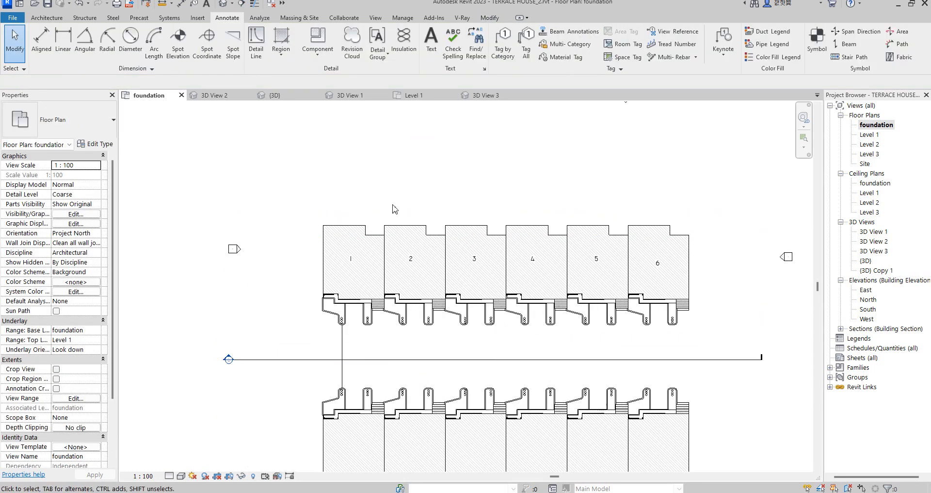
pyautogui.scroll(2, 357, 299)
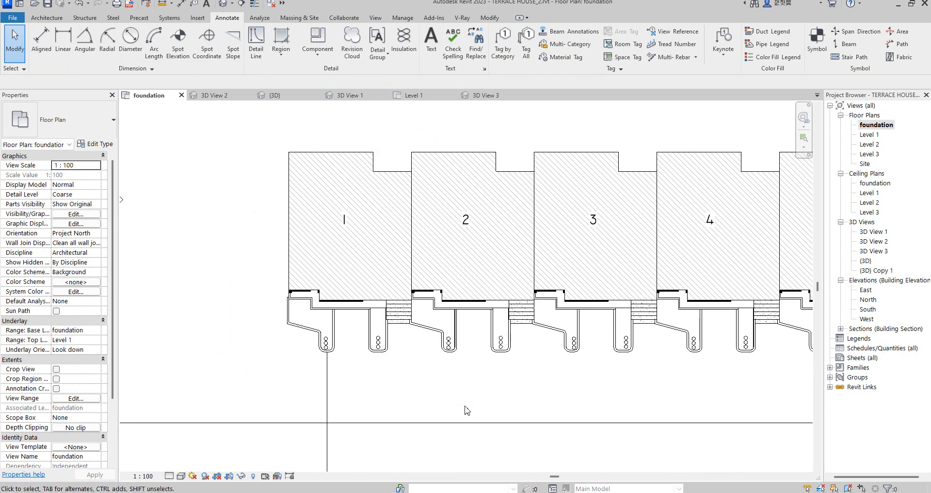
# - Open the section view belonging to the section line along the road
pyautogui.scroll(-3, 456, 378)
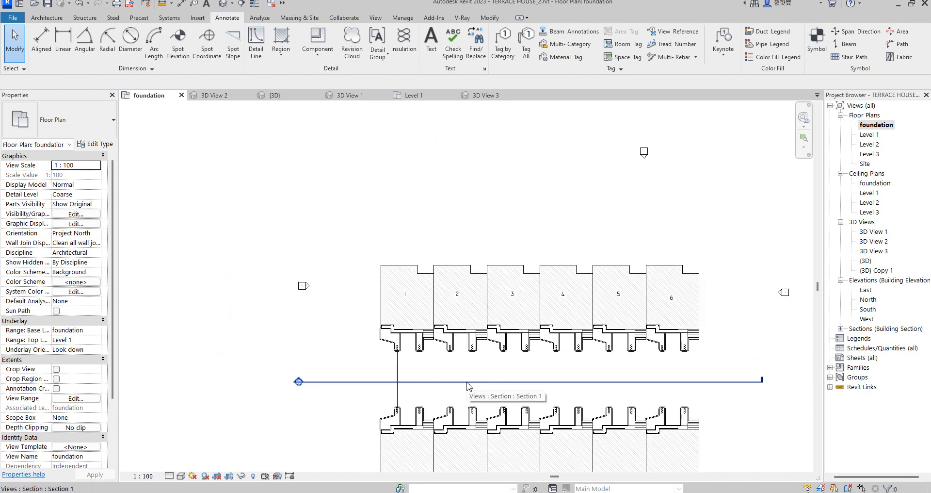
pyautogui.rightClick(468, 386)
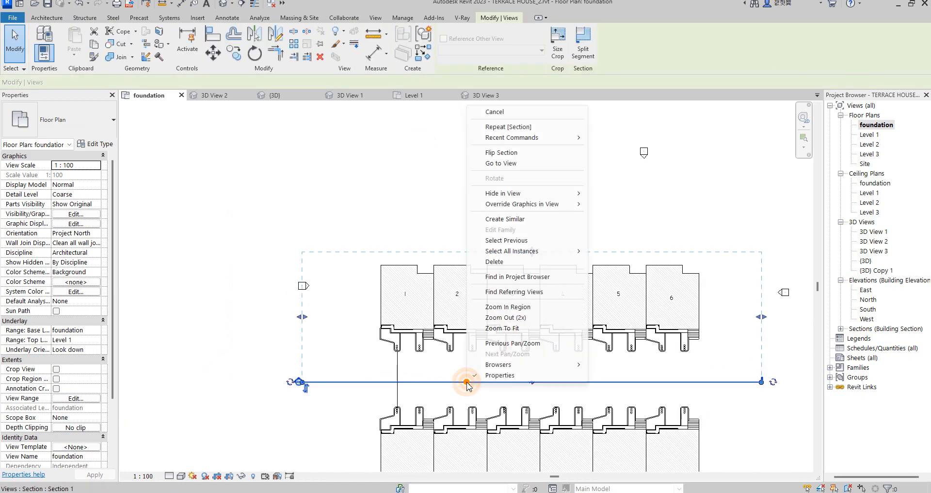
pyautogui.click(515, 165)
# - Examine the first house's facade, its wall beside the entrance window and the level lines in the section view
pyautogui.scroll(3, 209, 308)
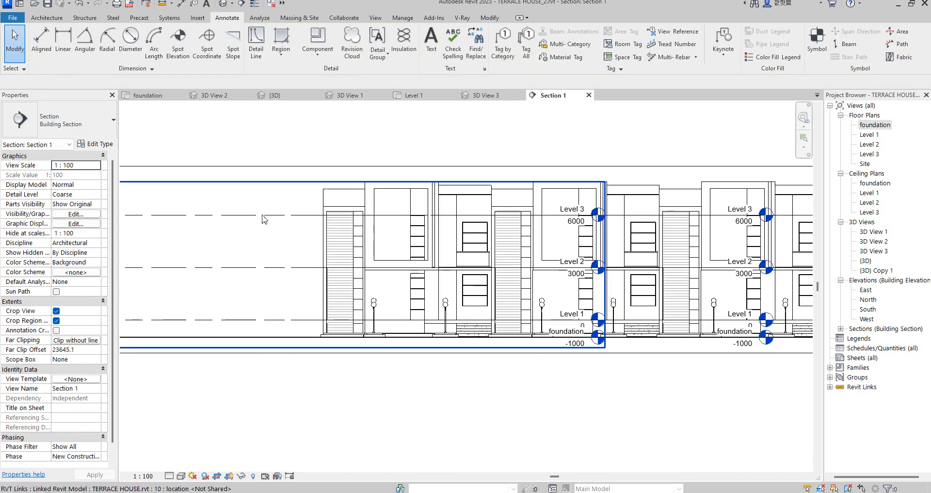
pyautogui.click(261, 220)
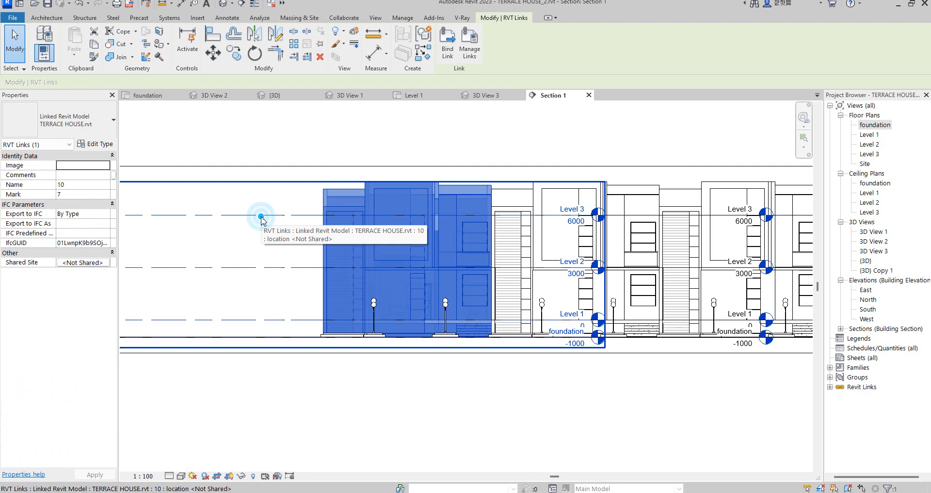
pyautogui.click(497, 139)
pyautogui.scroll(1, 535, 210)
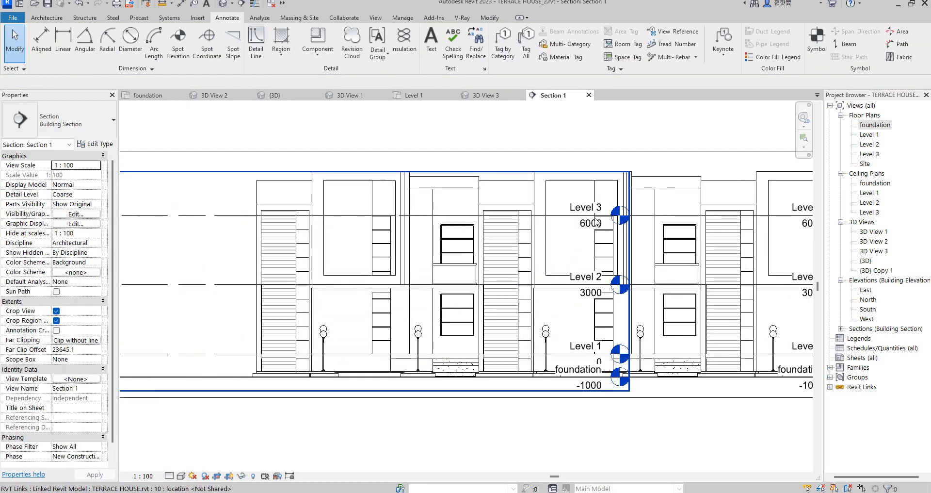
pyautogui.scroll(-2, 594, 218)
pyautogui.scroll(2, 451, 258)
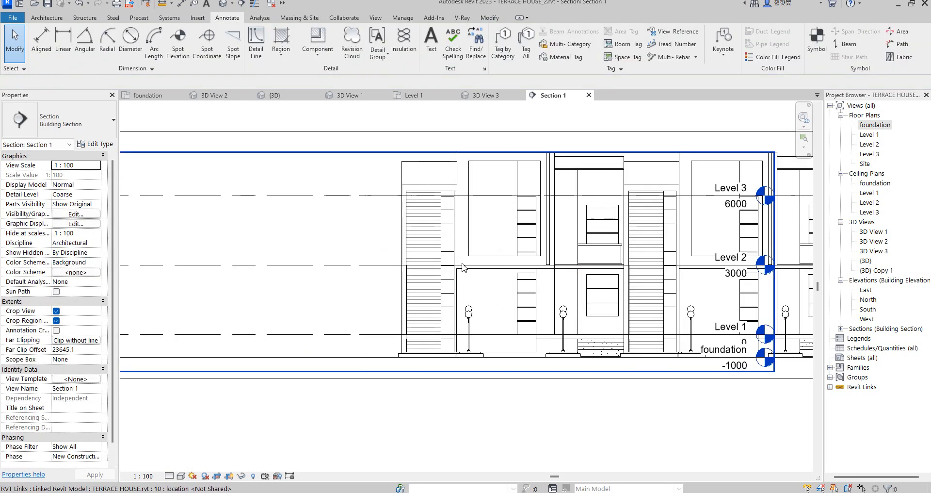
pyautogui.scroll(2, 466, 309)
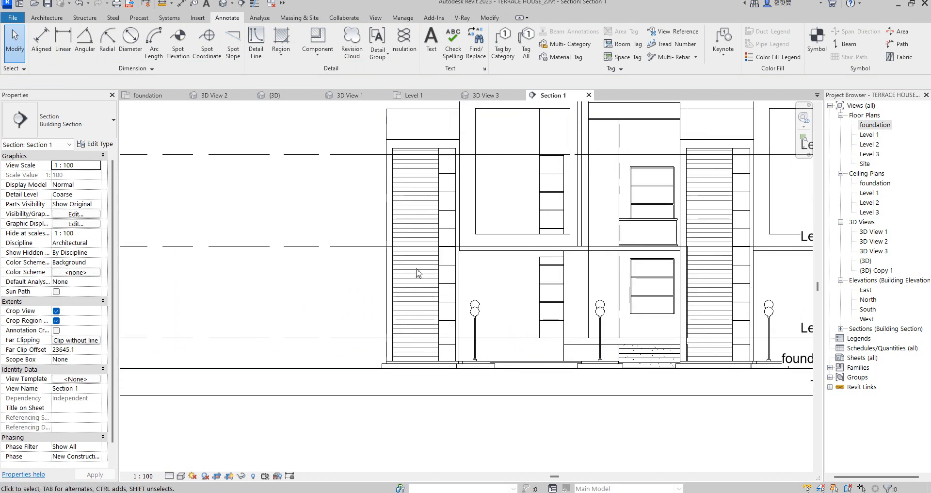
pyautogui.scroll(1, 507, 303)
pyautogui.scroll(-1, 466, 272)
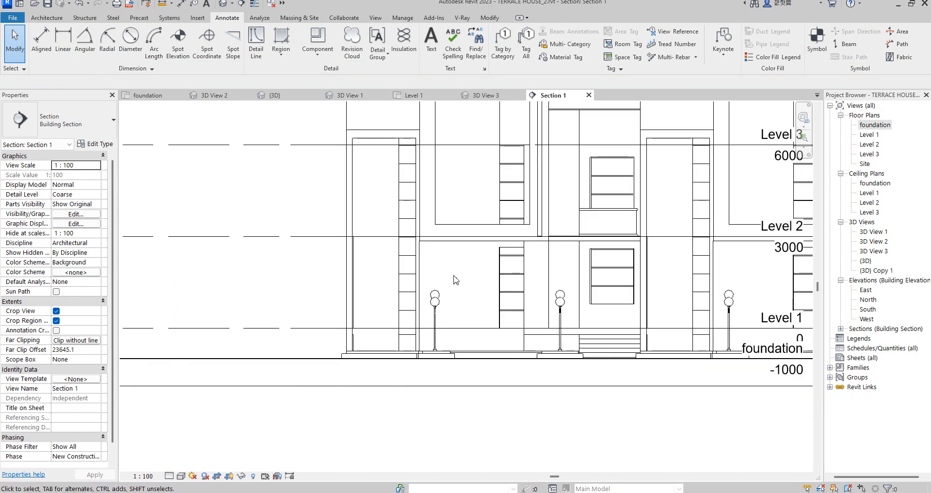
pyautogui.scroll(-2, 449, 204)
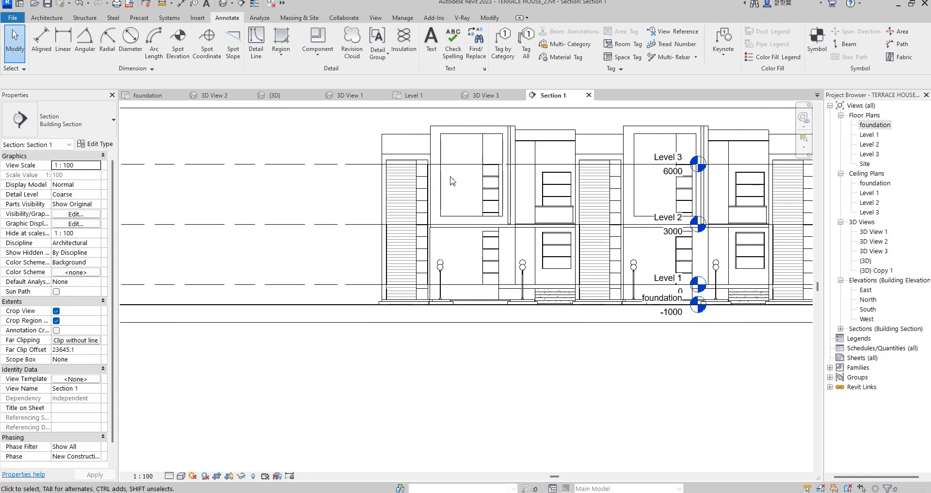
pyautogui.scroll(1, 450, 203)
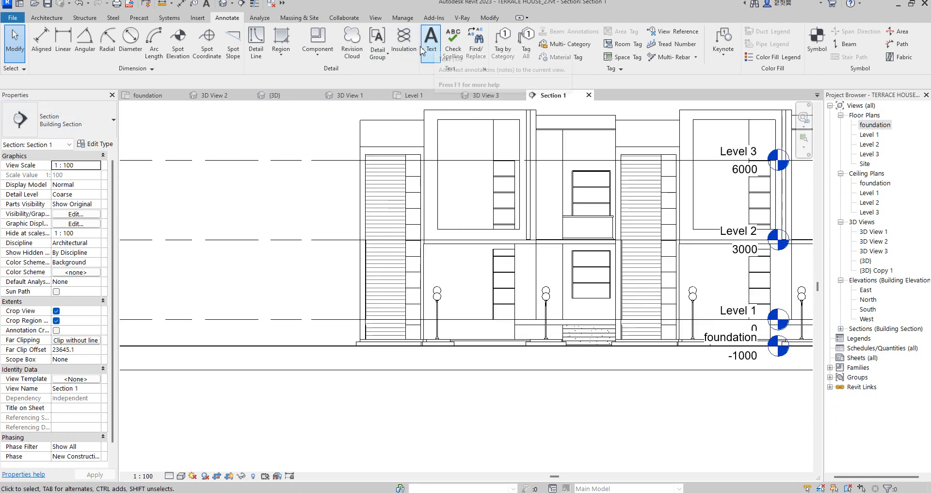
# - Place model text 01 on the first house's ground-floor wall beside the entrance window, using that wall face as the work plane
pyautogui.click(45, 18)
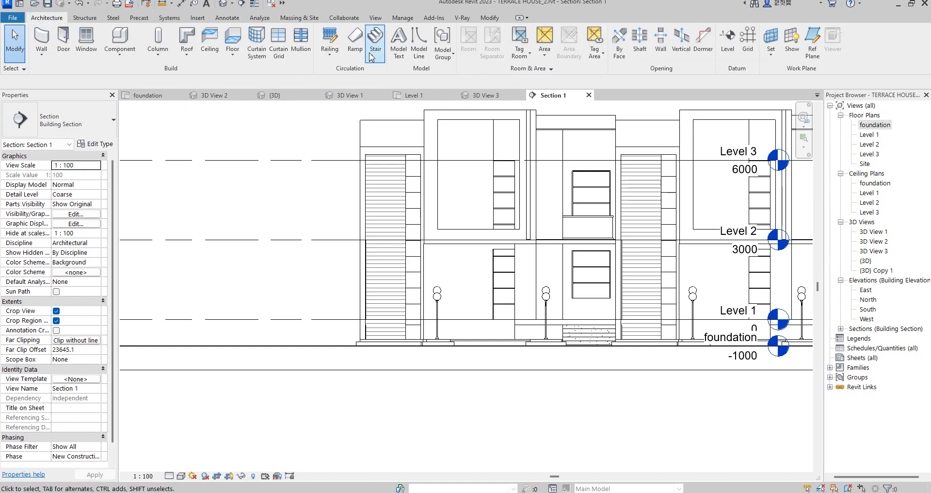
pyautogui.click(398, 43)
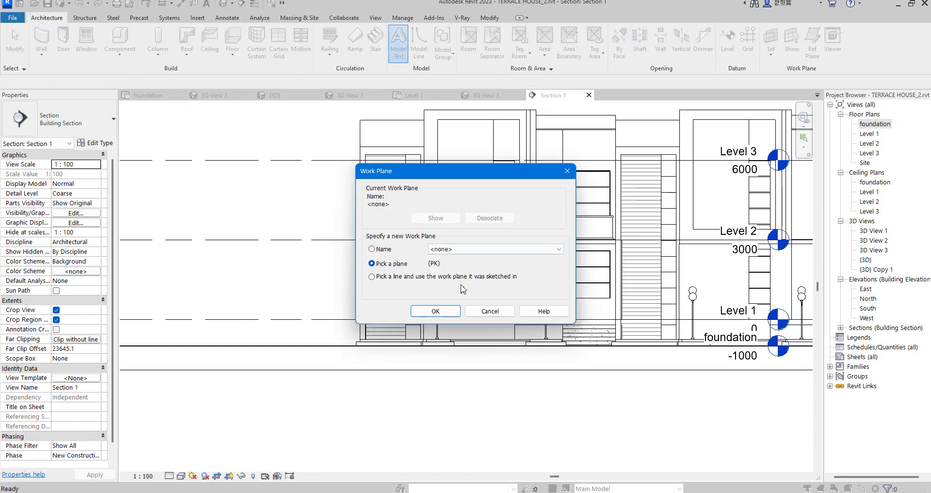
pyautogui.click(435, 311)
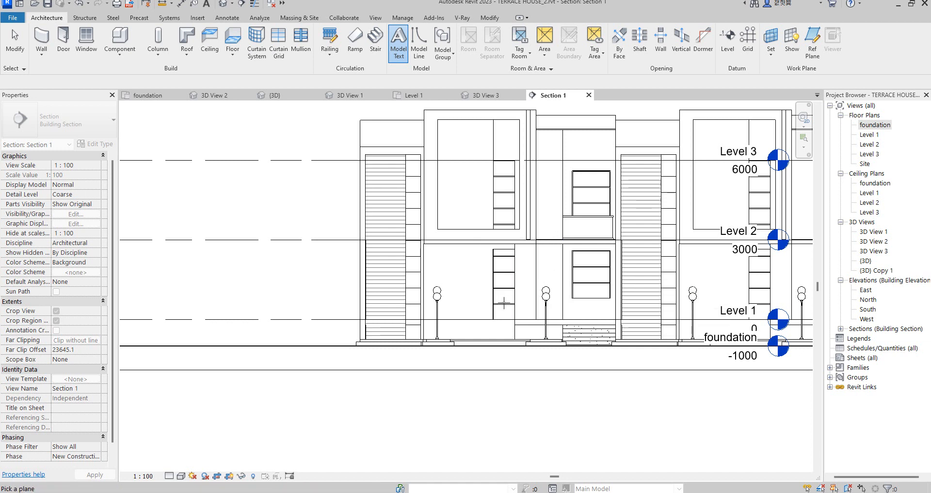
pyautogui.scroll(3, 584, 357)
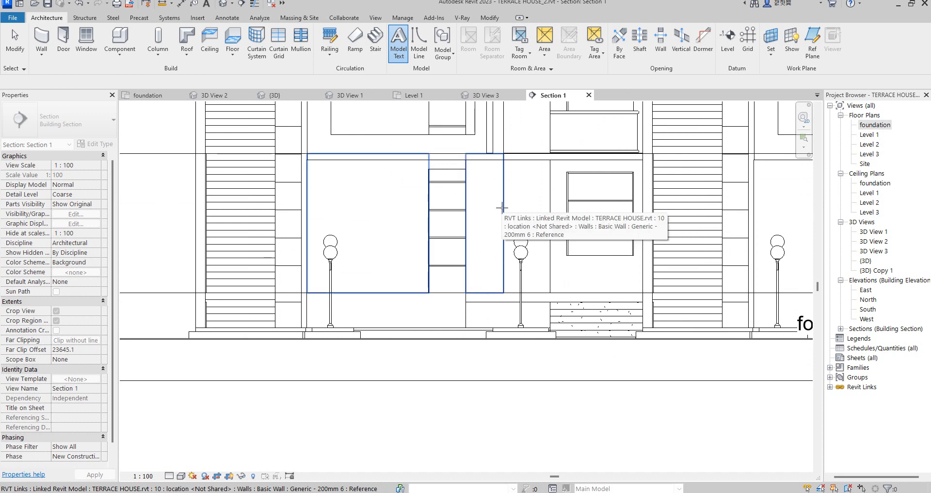
pyautogui.click(501, 208)
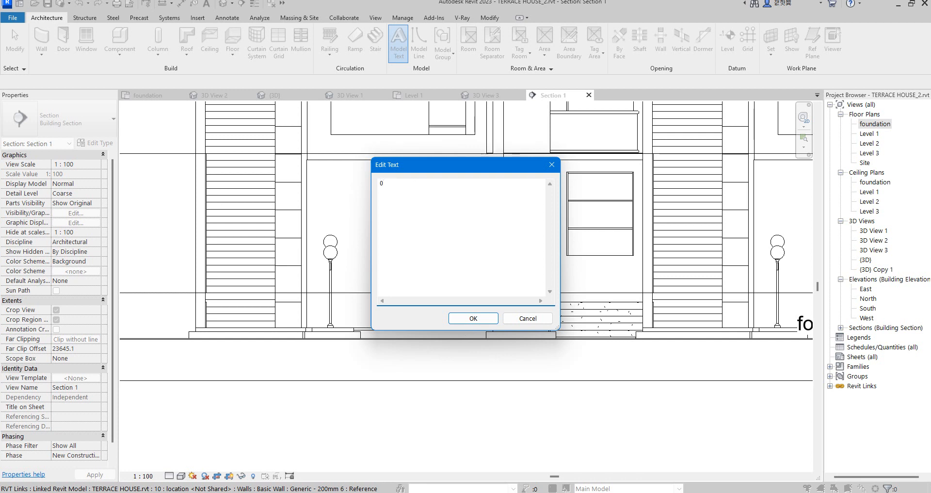
pyautogui.click(473, 319)
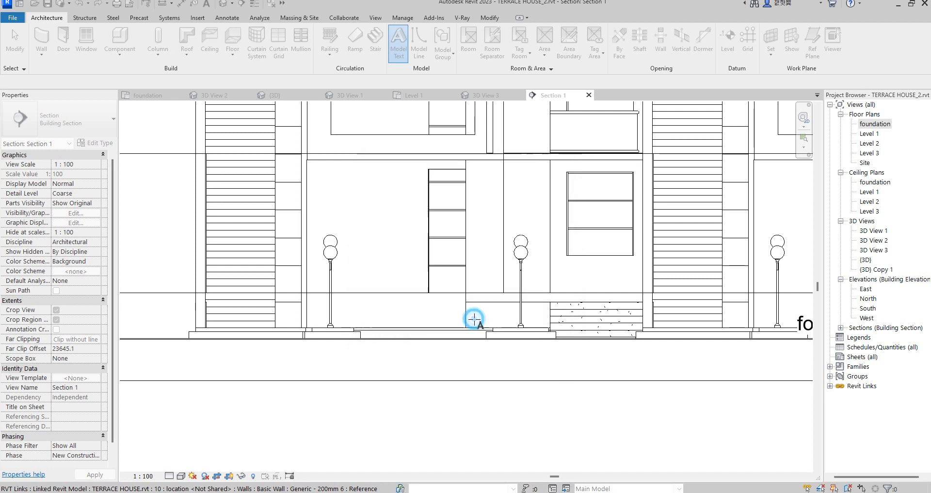
pyautogui.click(508, 220)
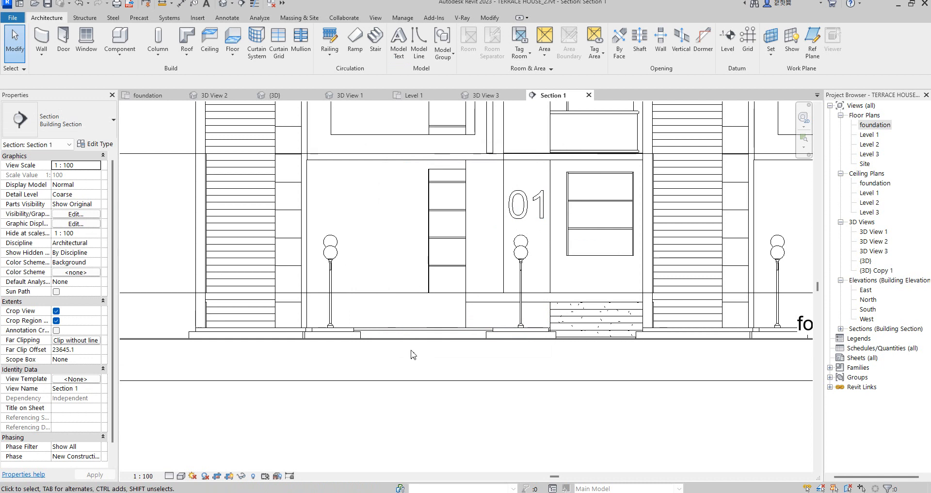
# - Copy the 01 model text to the matching wall of the second house, using the houses' upper roof corners as reference points
pyautogui.scroll(-3, 411, 354)
pyautogui.scroll(4, 411, 322)
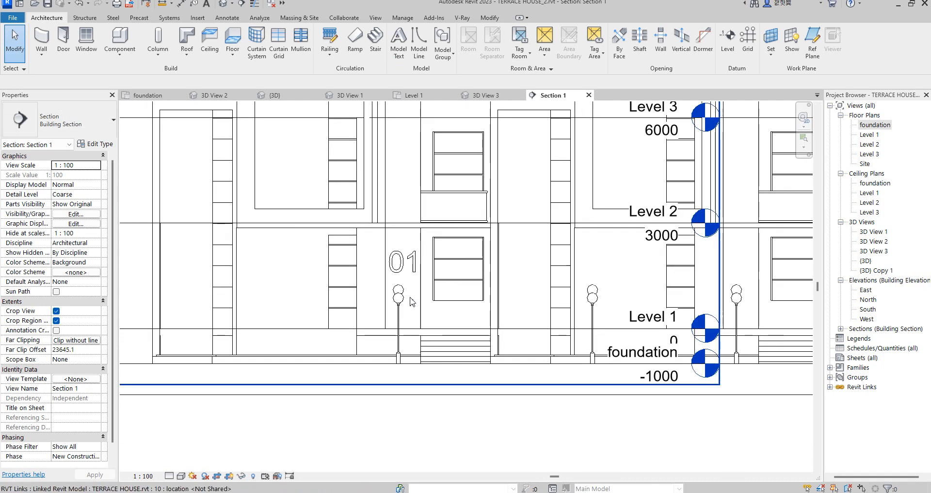
pyautogui.scroll(2, 411, 322)
pyautogui.click(410, 255)
pyautogui.scroll(-4, 399, 291)
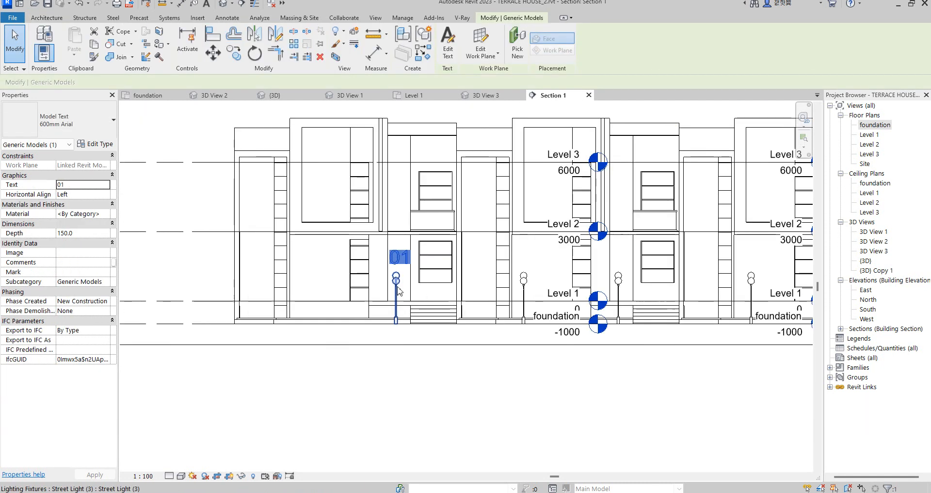
pyautogui.click(401, 391)
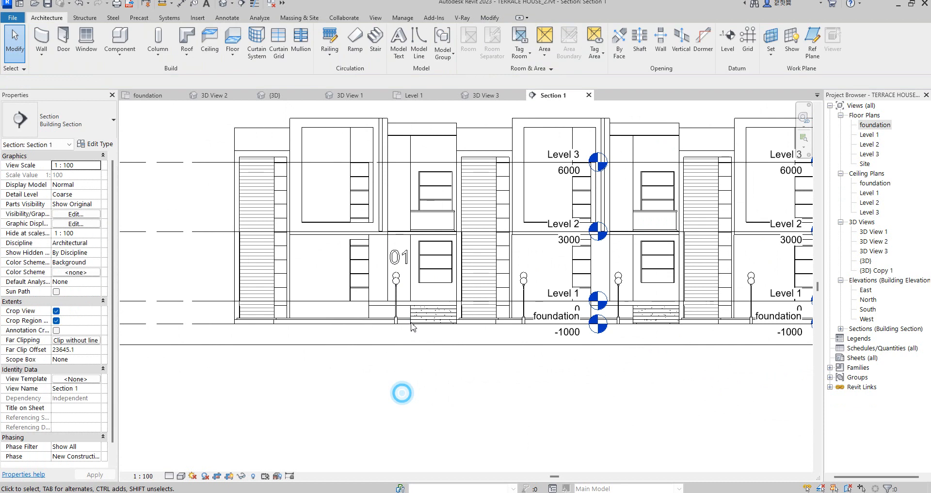
pyautogui.click(404, 257)
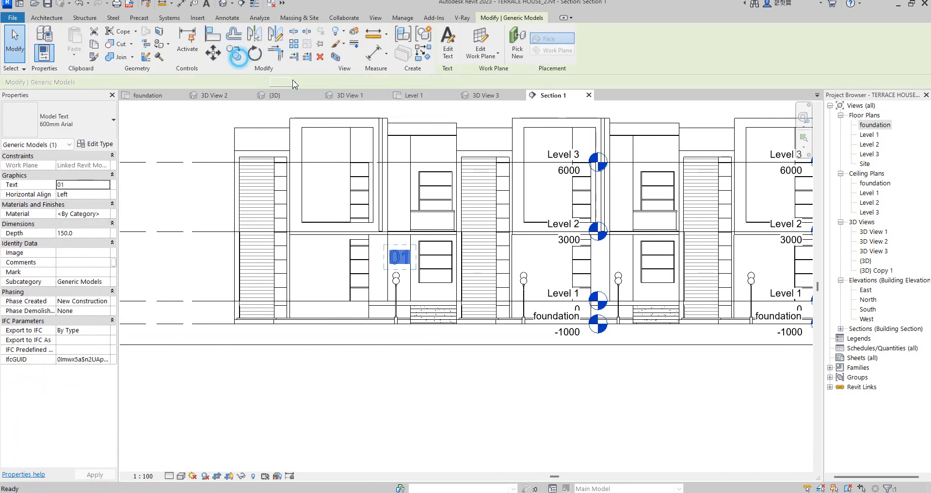
pyautogui.click(233, 53)
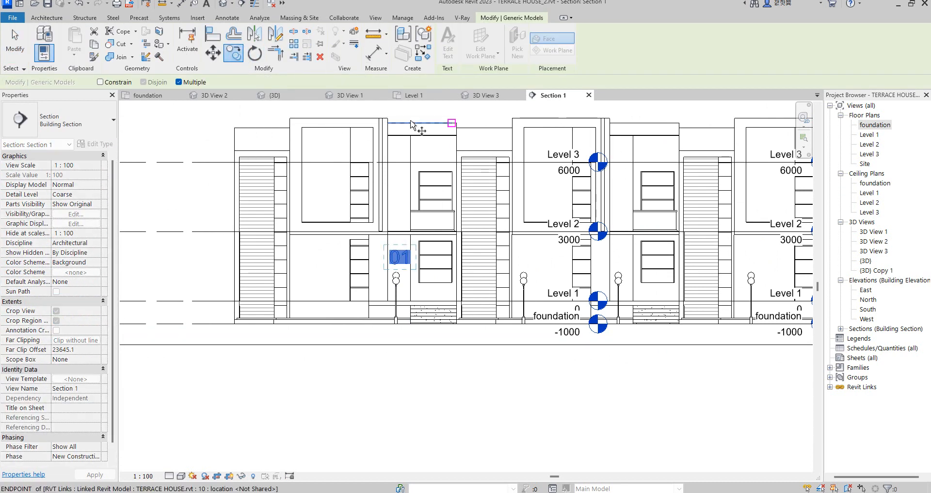
pyautogui.click(291, 117)
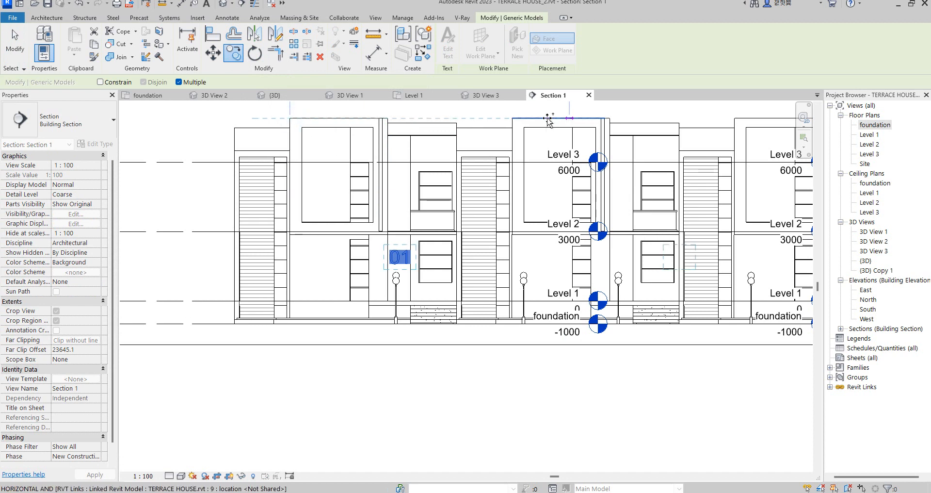
pyautogui.click(512, 118)
# - Place further copies of the 01 model text at the same wall position on the third to sixth houses
pyautogui.scroll(-2, 449, 118)
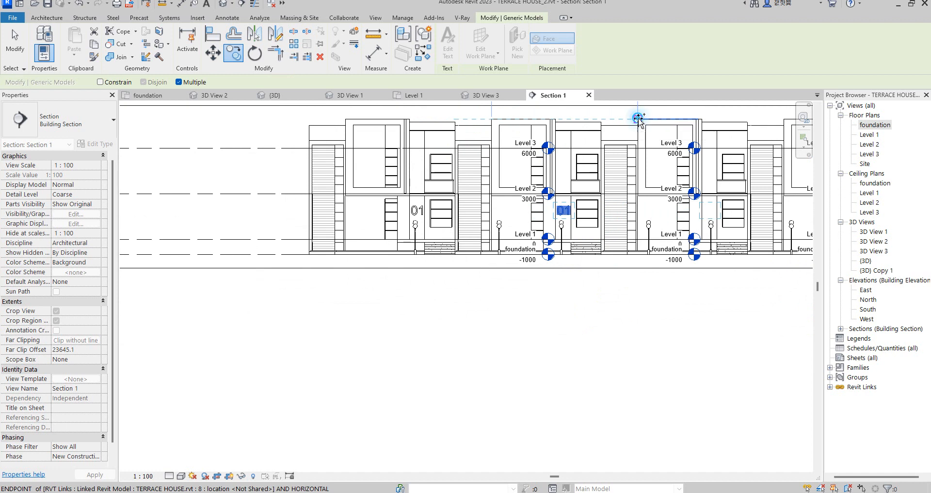
pyautogui.scroll(-2, 534, 141)
pyautogui.scroll(1, 615, 128)
pyautogui.click(616, 128)
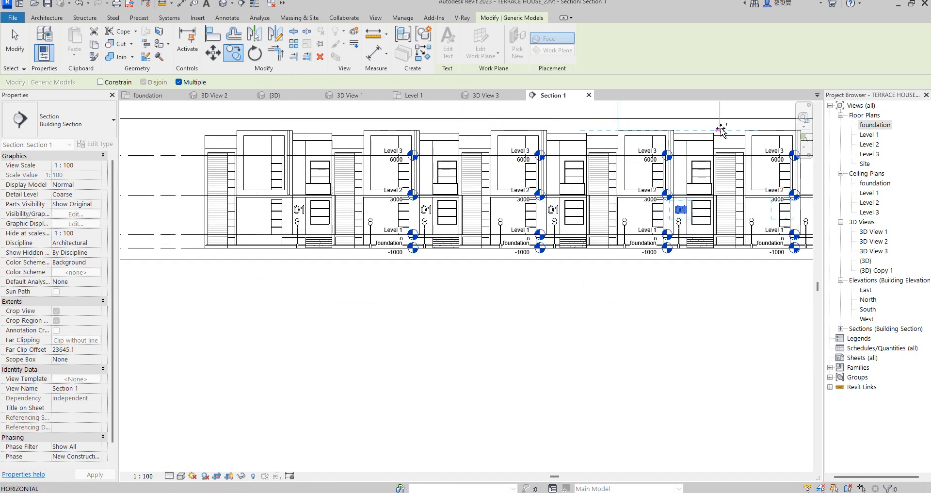
pyautogui.scroll(-2, 642, 145)
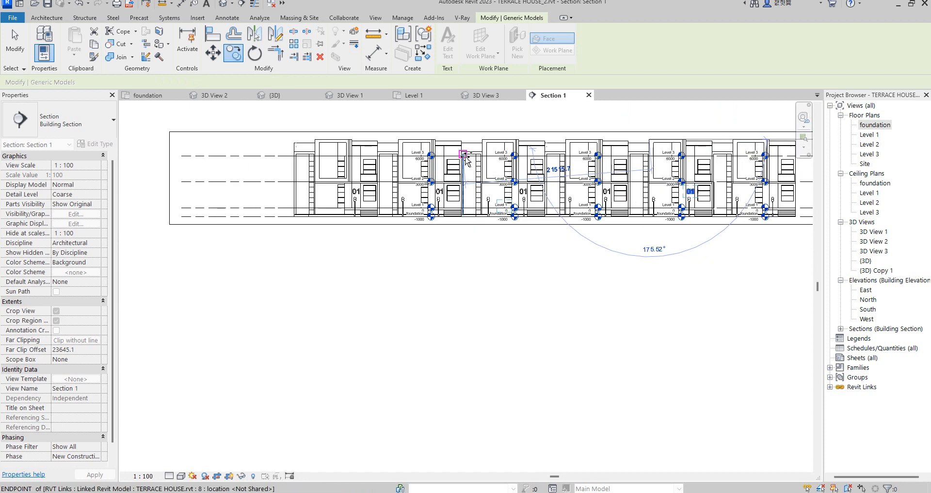
pyautogui.scroll(2, 711, 140)
pyautogui.click(711, 140)
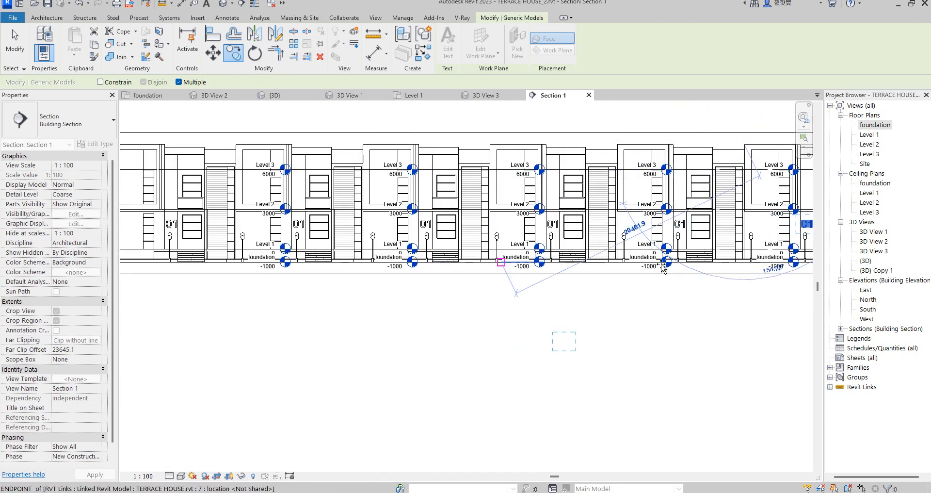
pyautogui.scroll(-2, 679, 262)
pyautogui.press('Escape')
# - Change the second house's model text to 02
pyautogui.click(390, 234)
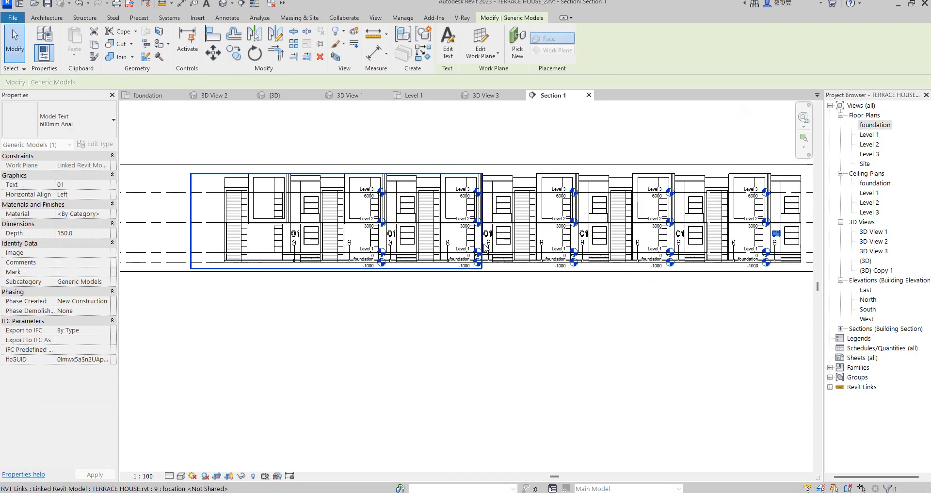
pyautogui.scroll(2, 391, 235)
pyautogui.scroll(2, 397, 234)
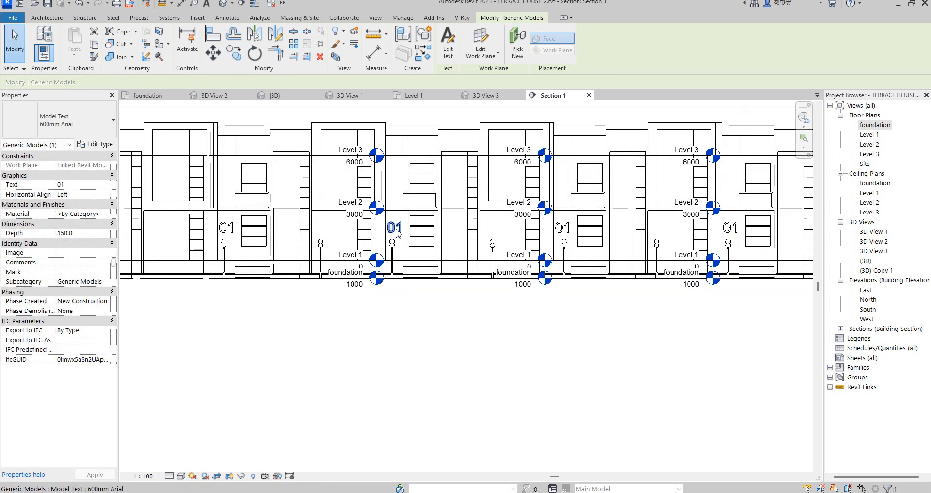
pyautogui.doubleClick(396, 229)
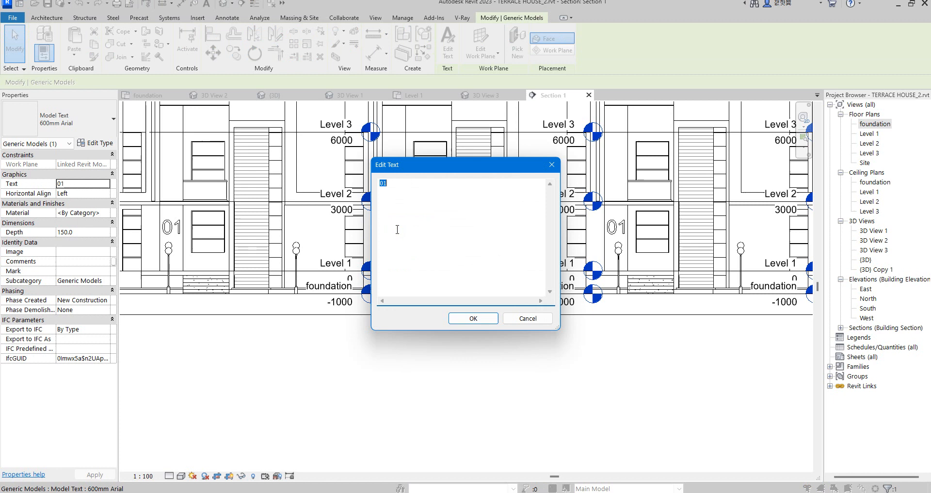
pyautogui.click(390, 187)
pyautogui.click(474, 317)
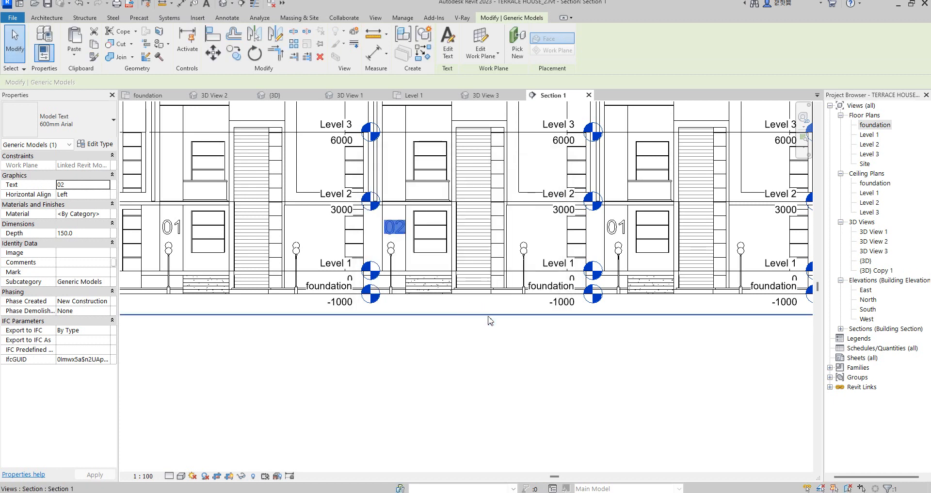
# - Change the third house's model text to 03
pyautogui.doubleClick(616, 228)
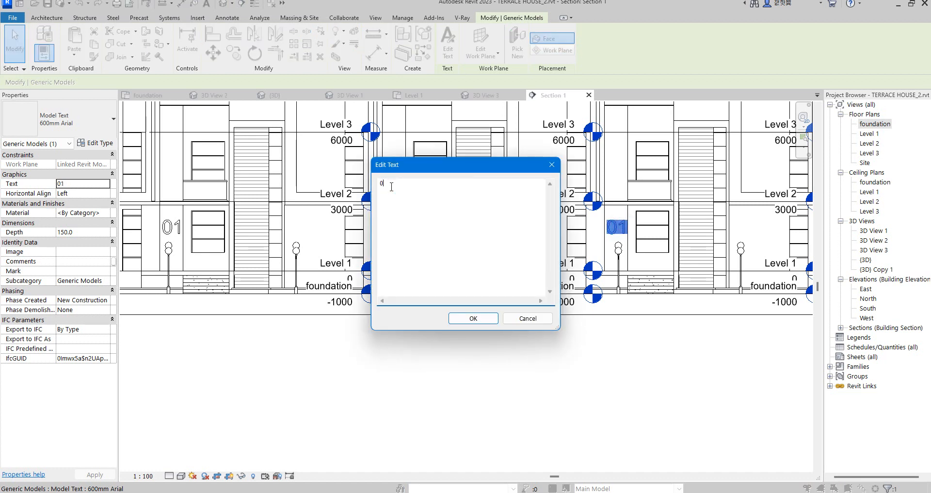
pyautogui.write('03')
pyautogui.click(473, 318)
# - Change the fourth house's model text to 04
pyautogui.scroll(-2, 644, 271)
pyautogui.scroll(2, 644, 271)
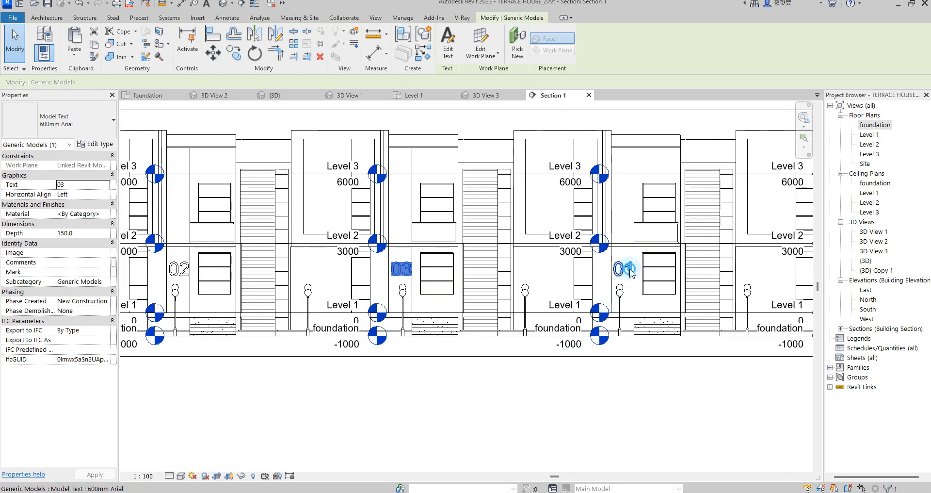
pyautogui.doubleClick(625, 269)
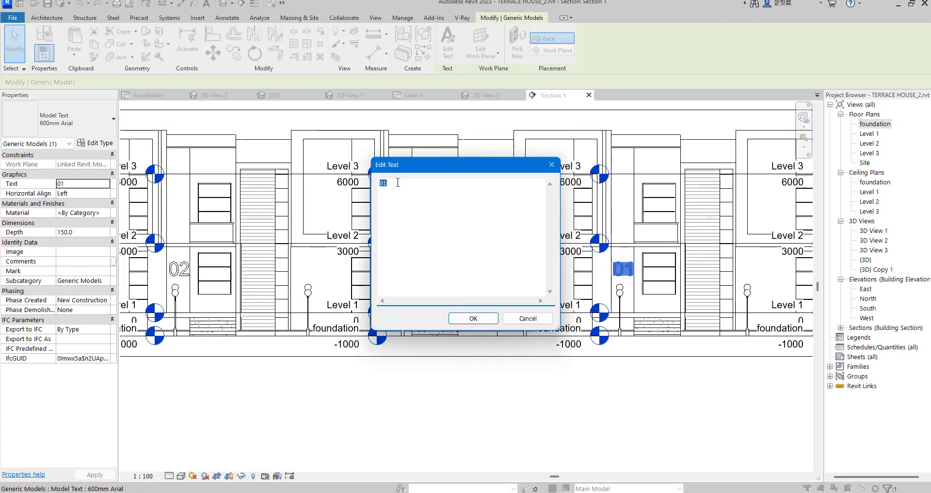
pyautogui.write('04')
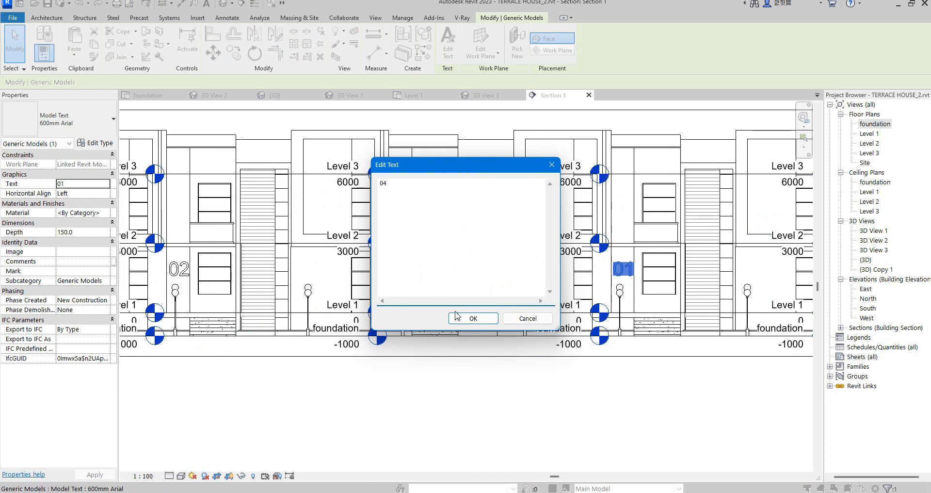
pyautogui.click(477, 318)
# - Change the fifth house's model text to 05
pyautogui.scroll(-2, 703, 291)
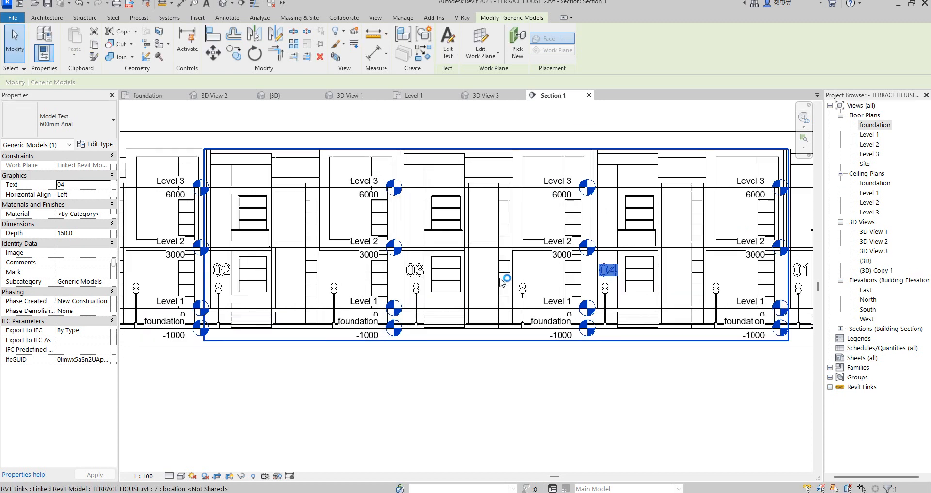
pyautogui.scroll(2, 701, 299)
pyautogui.doubleClick(697, 257)
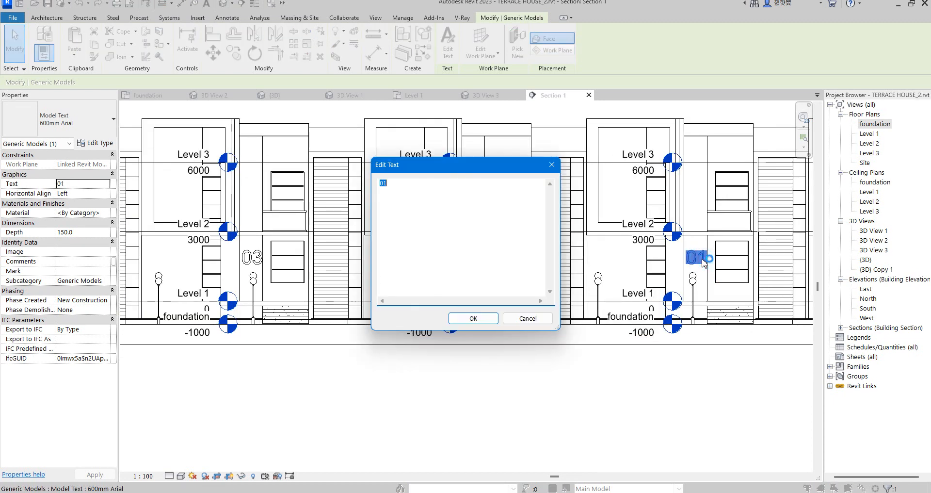
pyautogui.click(425, 181)
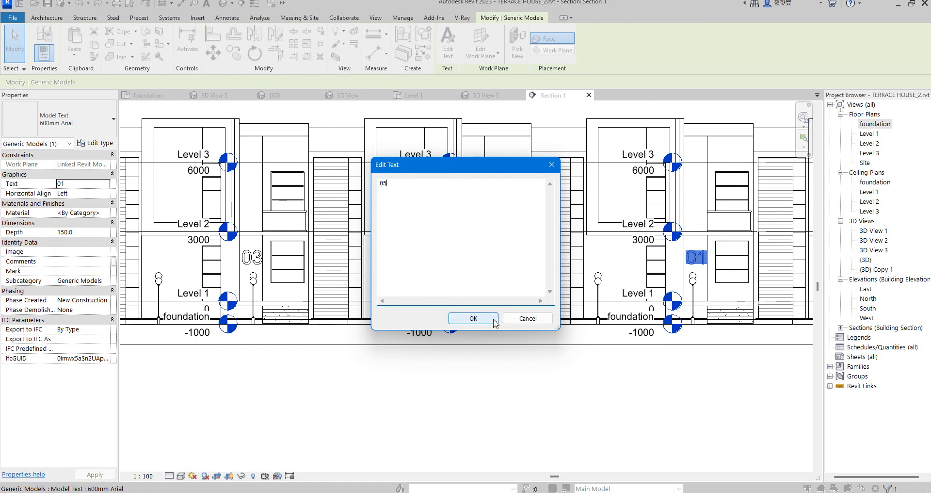
pyautogui.click(473, 318)
# - Change the sixth house's model text to 06 and clear the selection
pyautogui.scroll(-3, 655, 291)
pyautogui.scroll(2, 655, 291)
pyautogui.scroll(2, 655, 291)
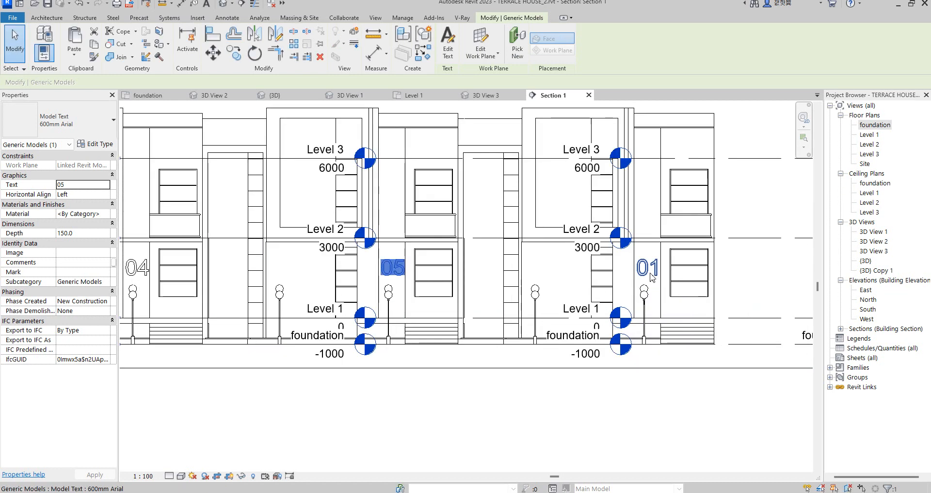
pyautogui.doubleClick(656, 269)
pyautogui.click(409, 189)
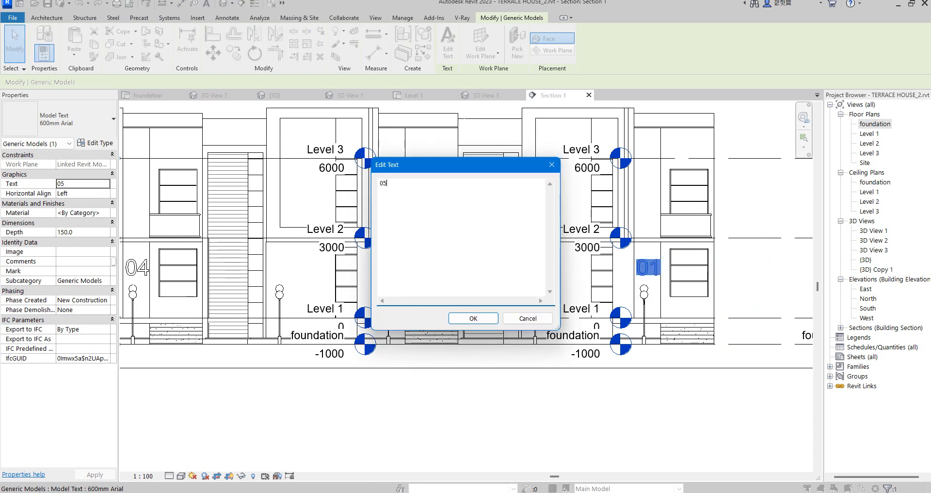
pyautogui.click(491, 318)
pyautogui.scroll(-4, 661, 410)
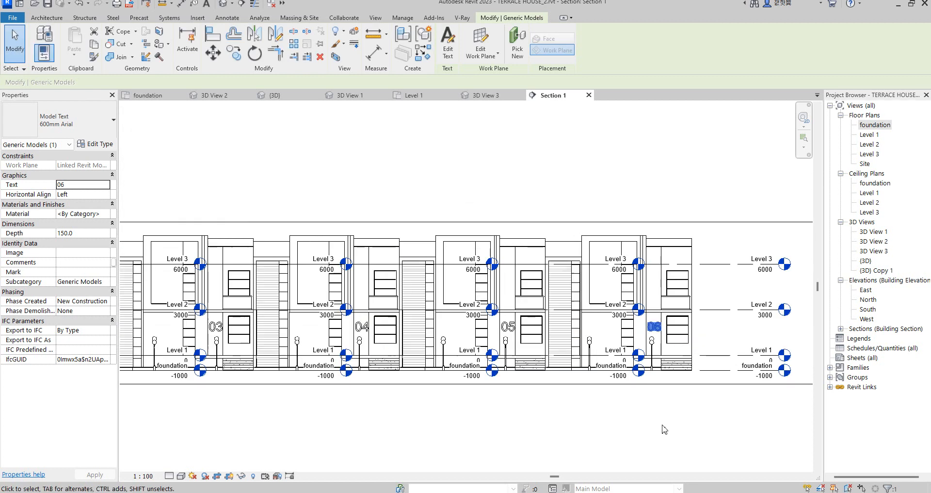
pyautogui.click(662, 424)
pyautogui.scroll(-4, 679, 405)
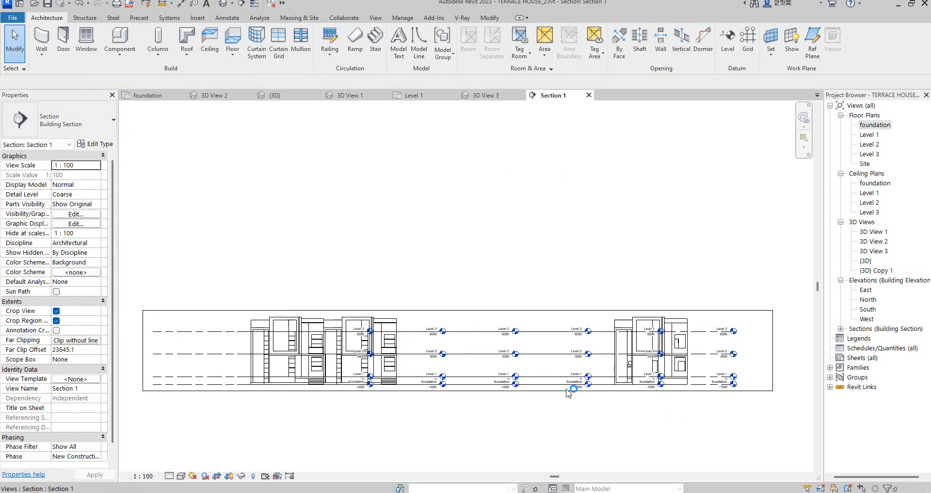
# - Open 3D View 2 and set the depth of the 06 model text on the end house to 15
pyautogui.doubleClick(873, 241)
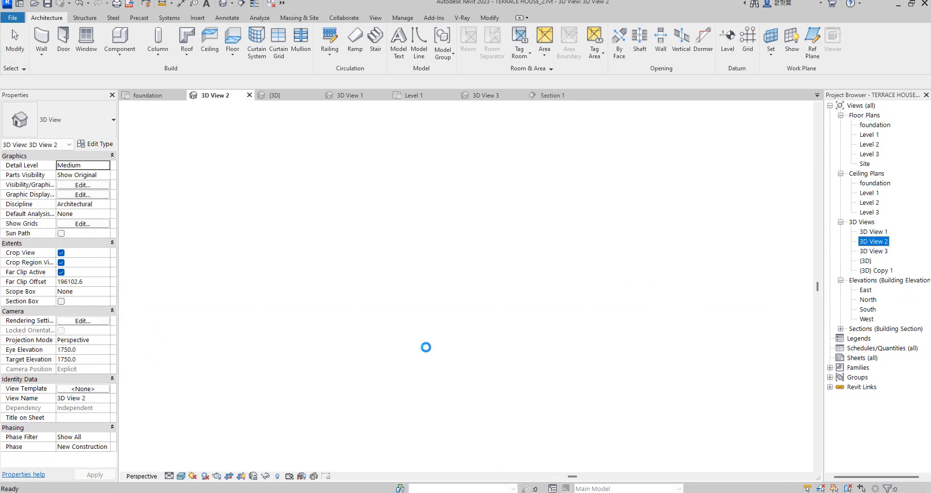
pyautogui.scroll(3, 430, 349)
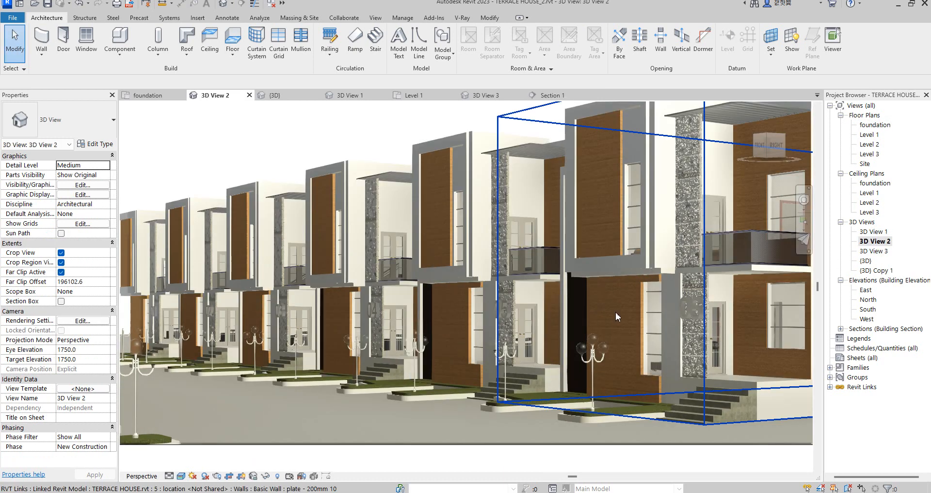
pyautogui.scroll(4, 742, 314)
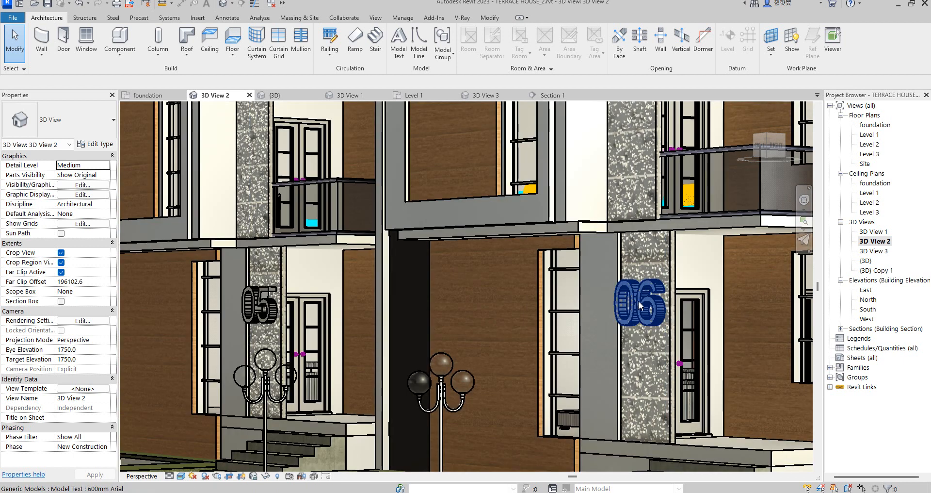
pyautogui.scroll(-4, 588, 319)
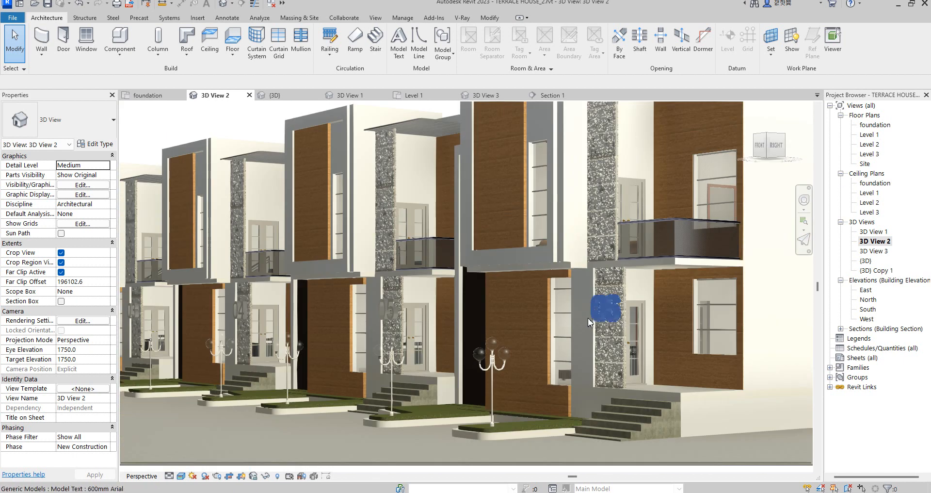
pyautogui.click(596, 315)
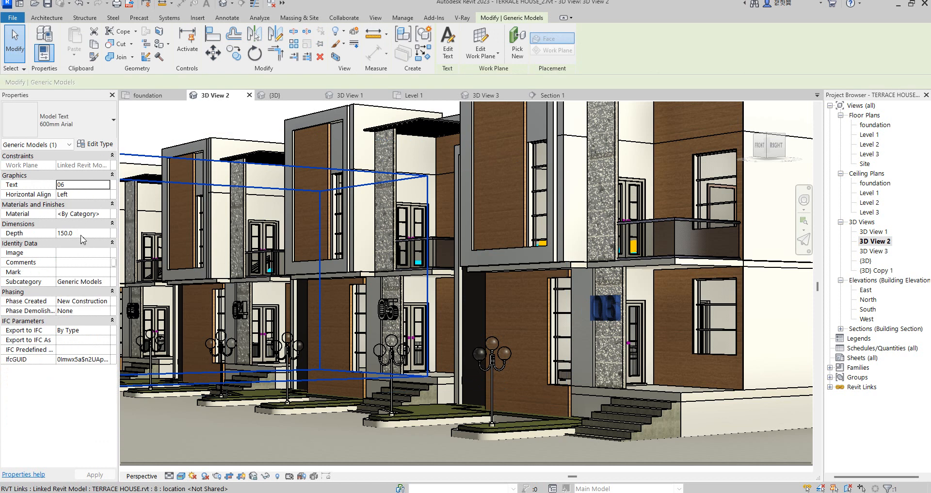
pyautogui.click(83, 234)
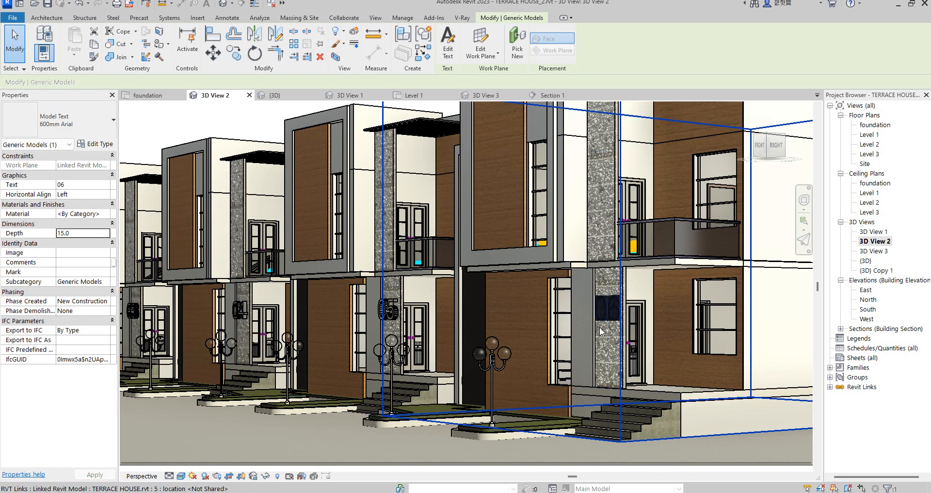
pyautogui.press('Escape')
# - Select all instances of the house number model text visible in the view and set their depth to 15
pyautogui.scroll(2, 573, 319)
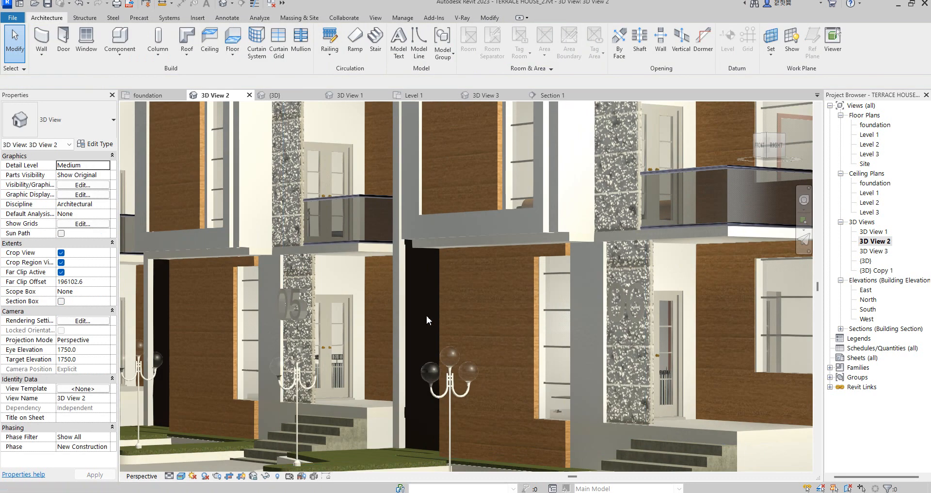
pyautogui.click(292, 312)
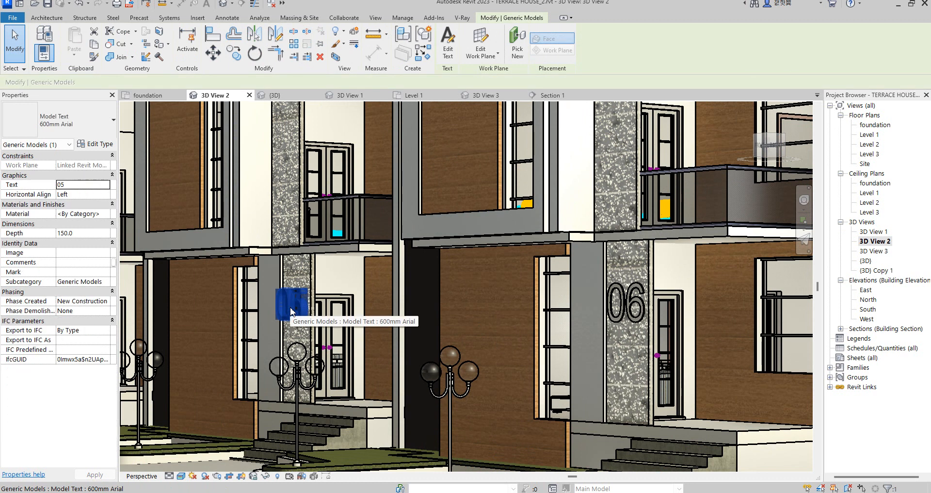
pyautogui.rightClick(292, 311)
pyautogui.moveTo(339, 150)
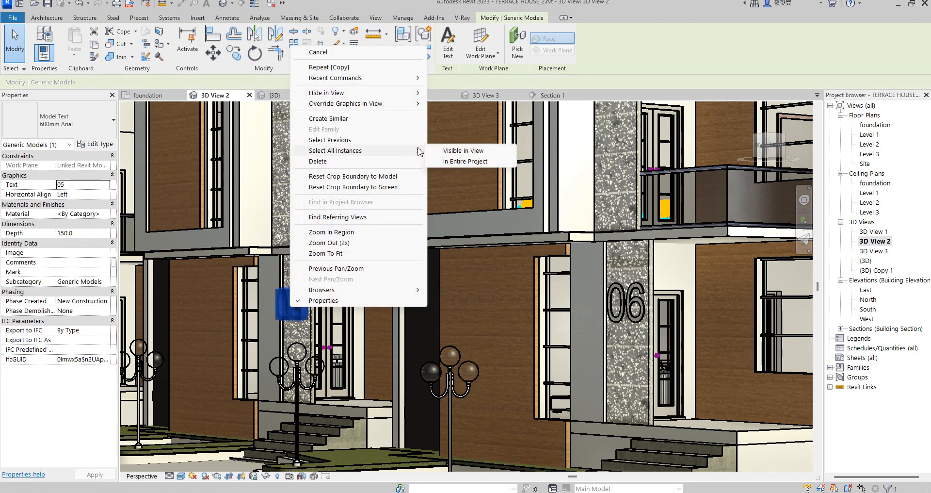
pyautogui.click(465, 149)
pyautogui.click(92, 234)
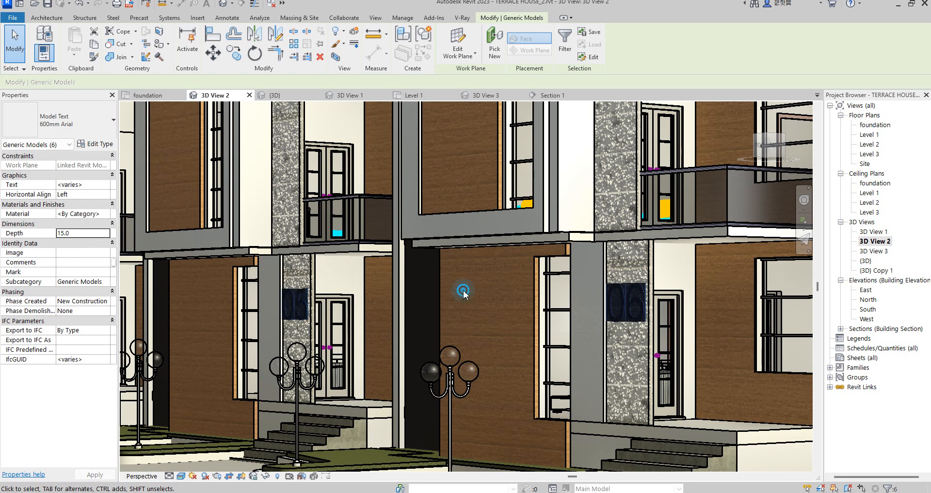
pyautogui.press('Escape')
# - Examine the thinner number texts on the facades along the whole row of houses in the perspective view
pyautogui.scroll(-6, 492, 295)
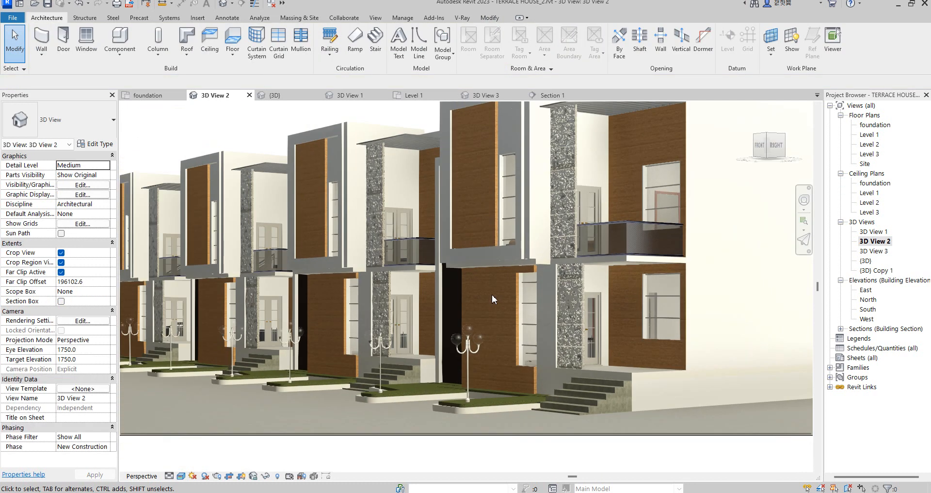
pyautogui.scroll(4, 177, 301)
pyautogui.scroll(5, 347, 286)
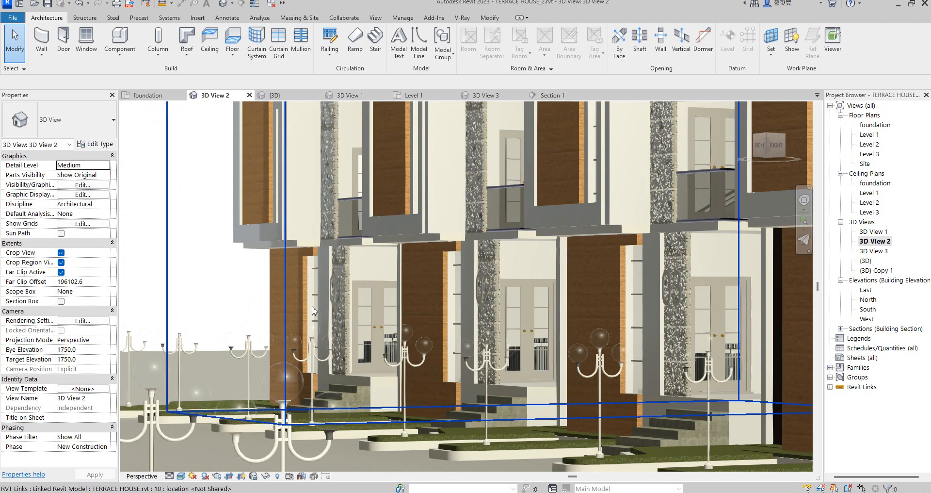
pyautogui.scroll(-5, 342, 289)
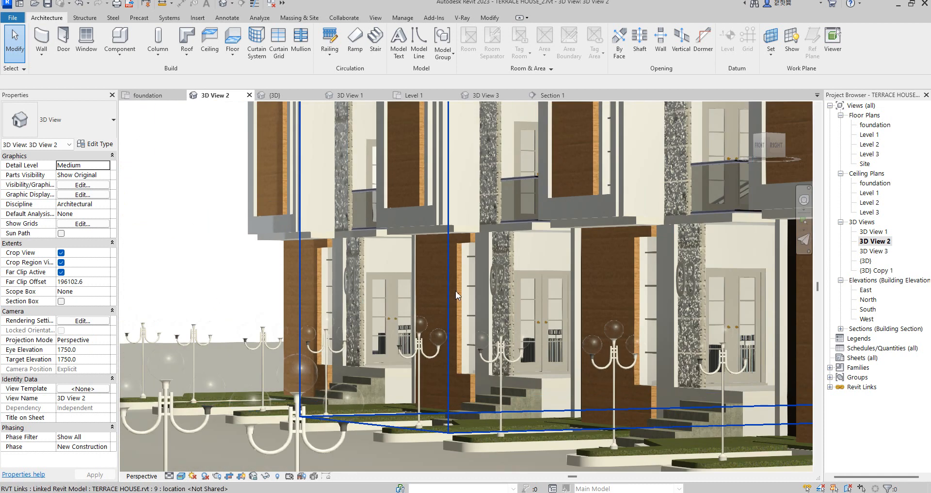
pyautogui.scroll(3, 456, 289)
pyautogui.scroll(-5, 317, 307)
pyautogui.scroll(-2, 572, 311)
pyautogui.scroll(5, 688, 316)
pyautogui.scroll(-5, 558, 287)
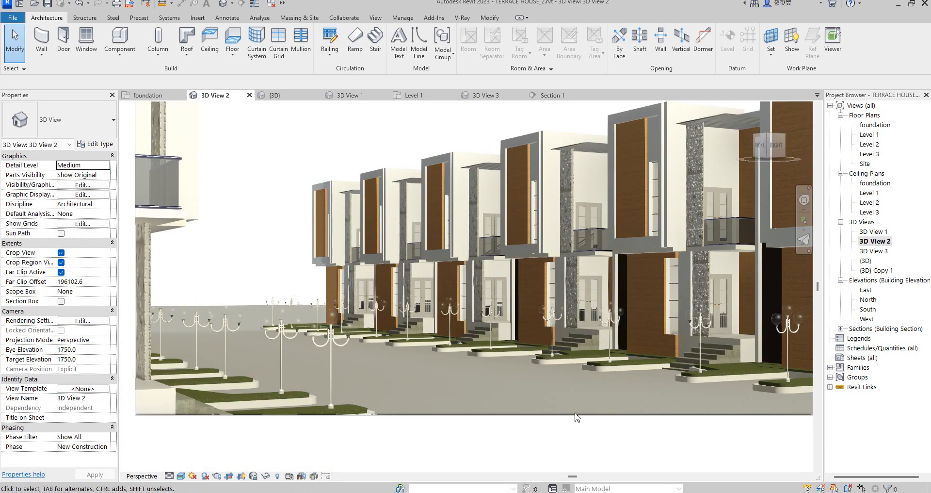
pyautogui.scroll(3, 582, 400)
pyautogui.scroll(2, 708, 290)
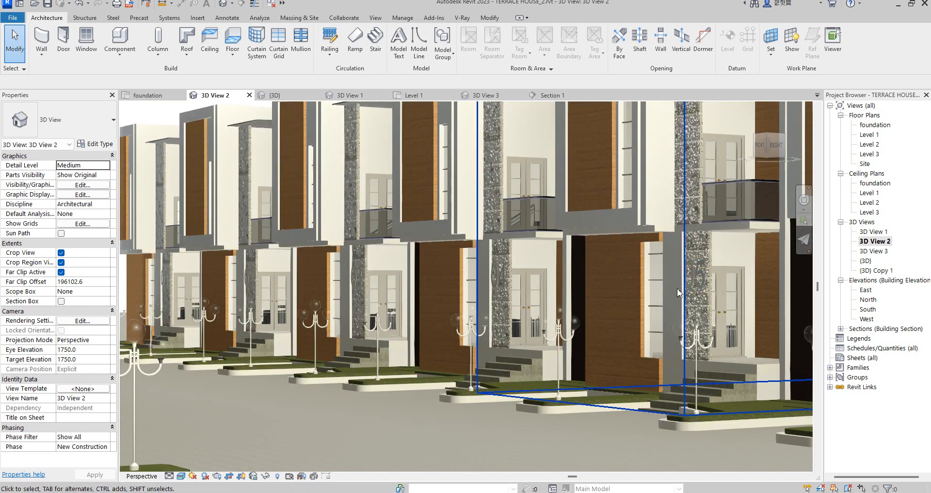
pyautogui.scroll(-3, 677, 290)
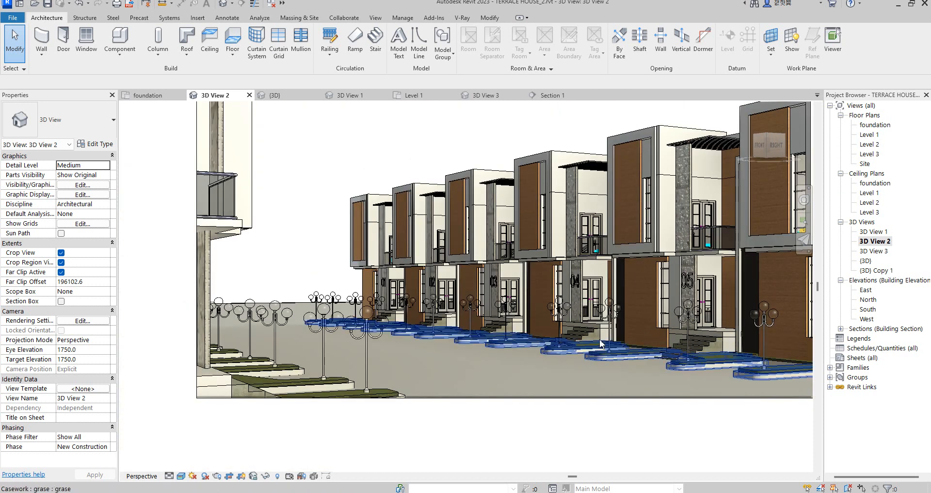
pyautogui.scroll(-4, 327, 316)
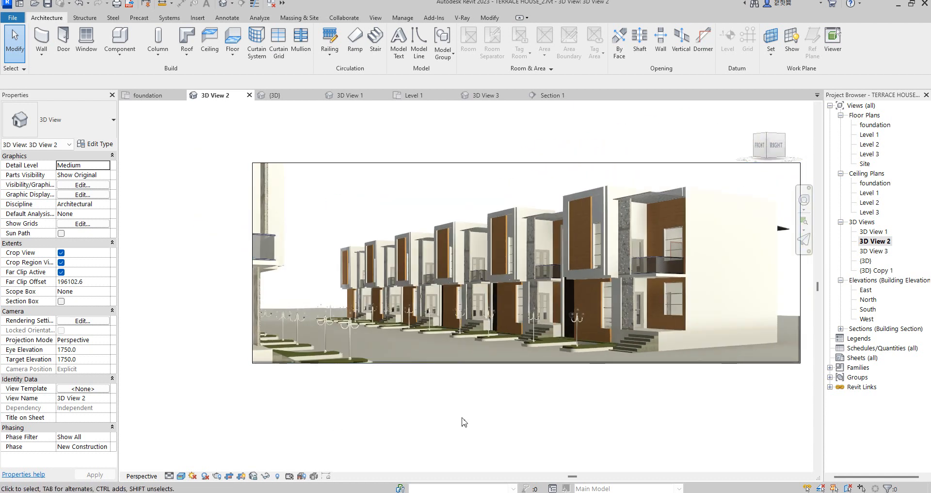
pyautogui.click(461, 417)
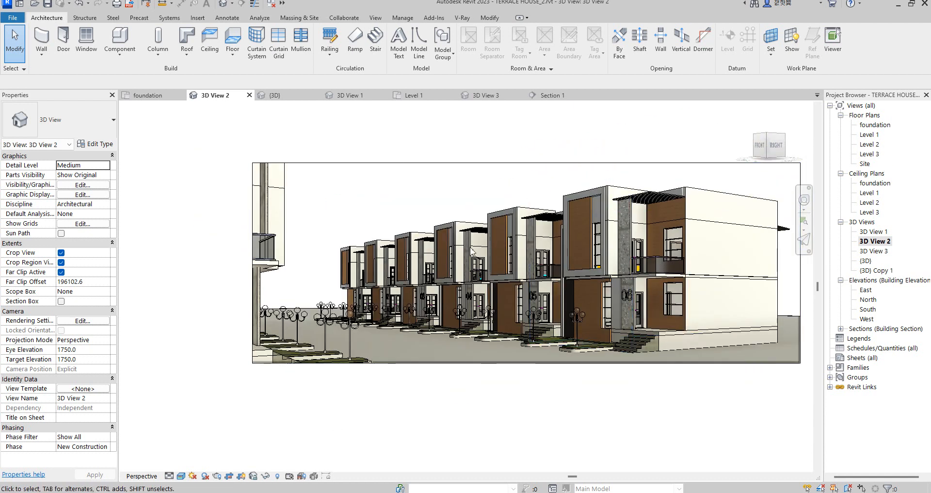
pyautogui.scroll(8, 616, 276)
pyautogui.scroll(-8, 486, 315)
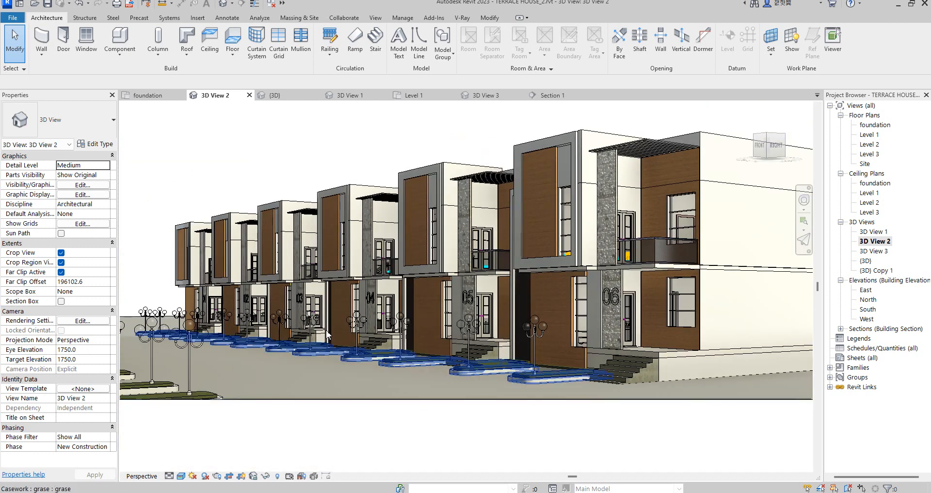
pyautogui.scroll(-4, 340, 272)
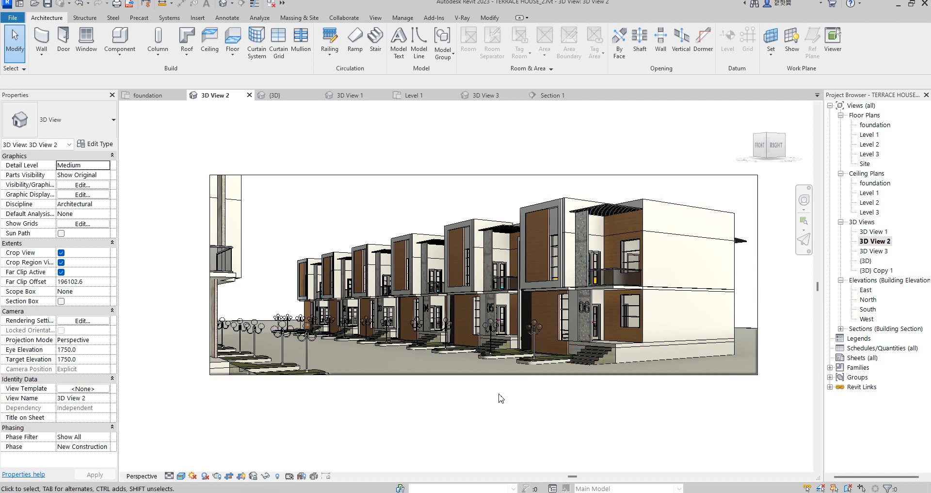
pyautogui.scroll(5, 572, 361)
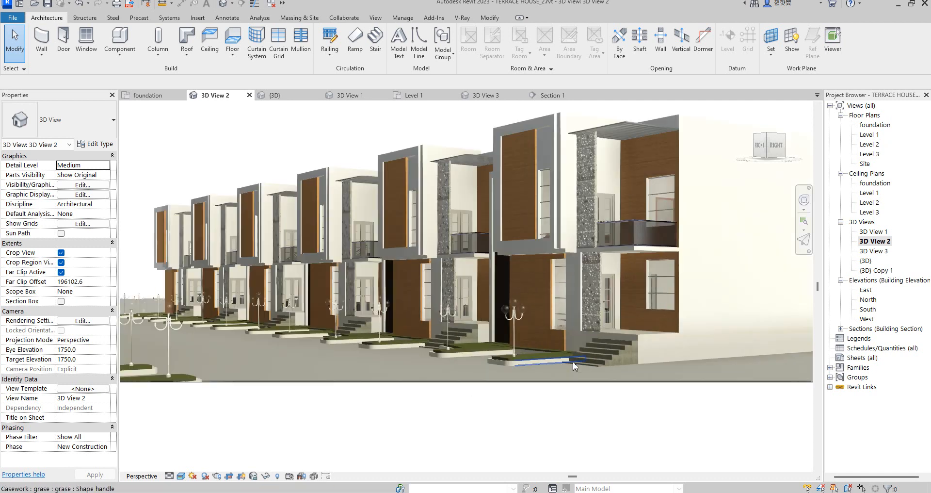
pyautogui.scroll(-6, 565, 359)
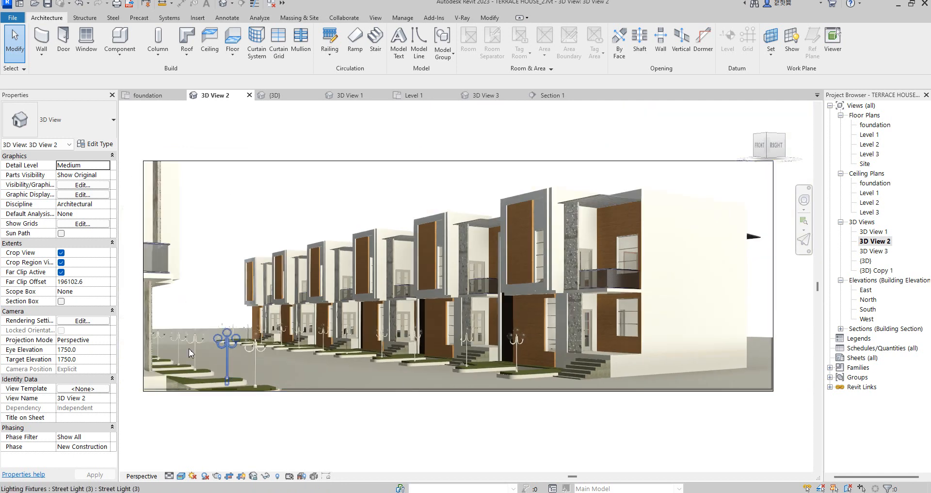
pyautogui.scroll(-2, 537, 286)
pyautogui.scroll(2, 410, 315)
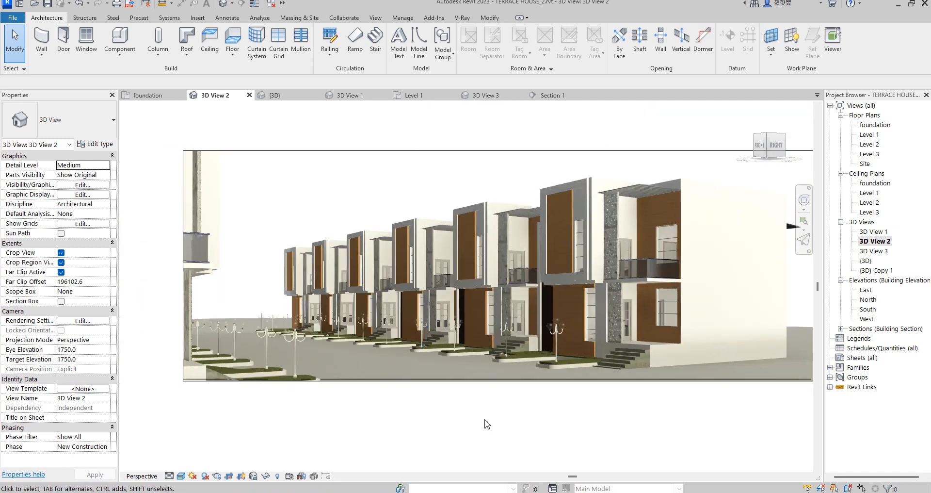